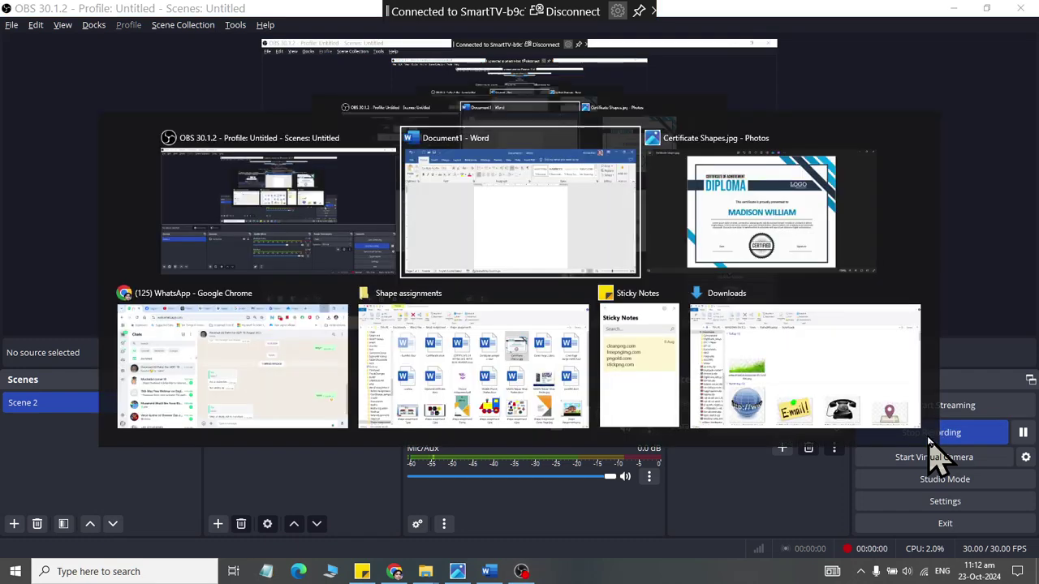
- Review the Certificate Shapes.jpg reference design in Photos, then return to the blank document
key(Tab)
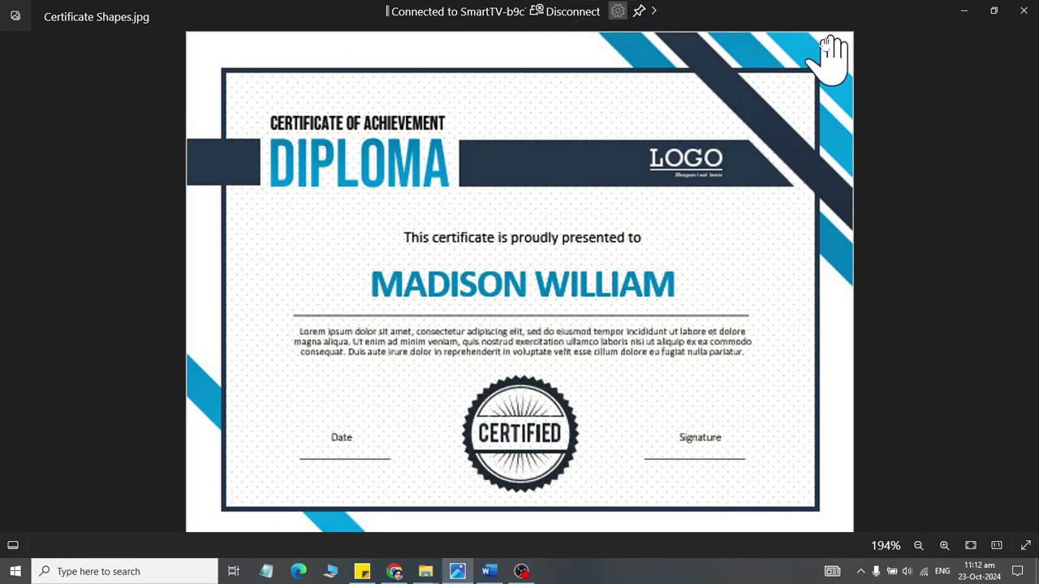
click(488, 571)
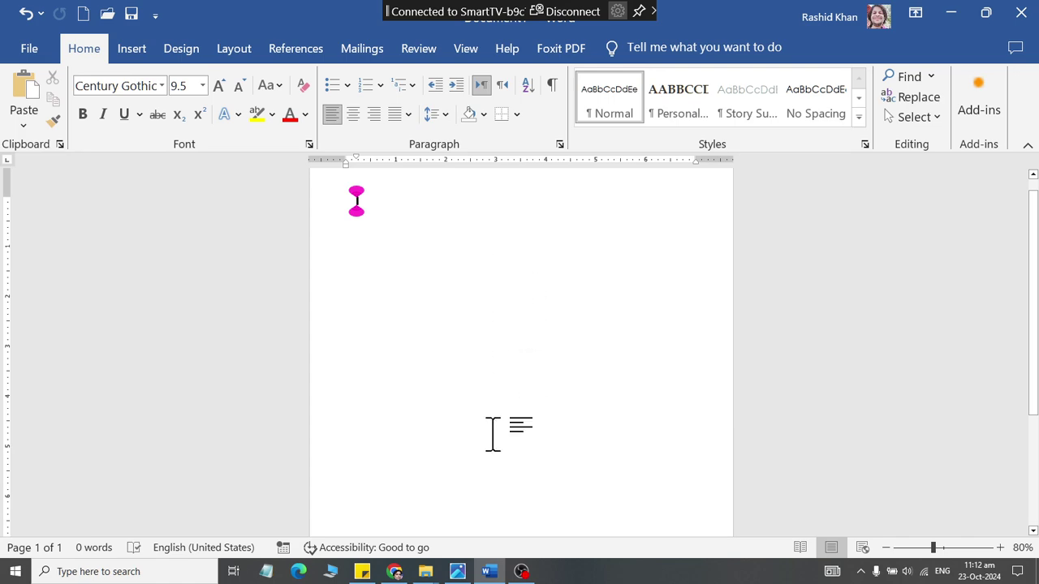
click(458, 571)
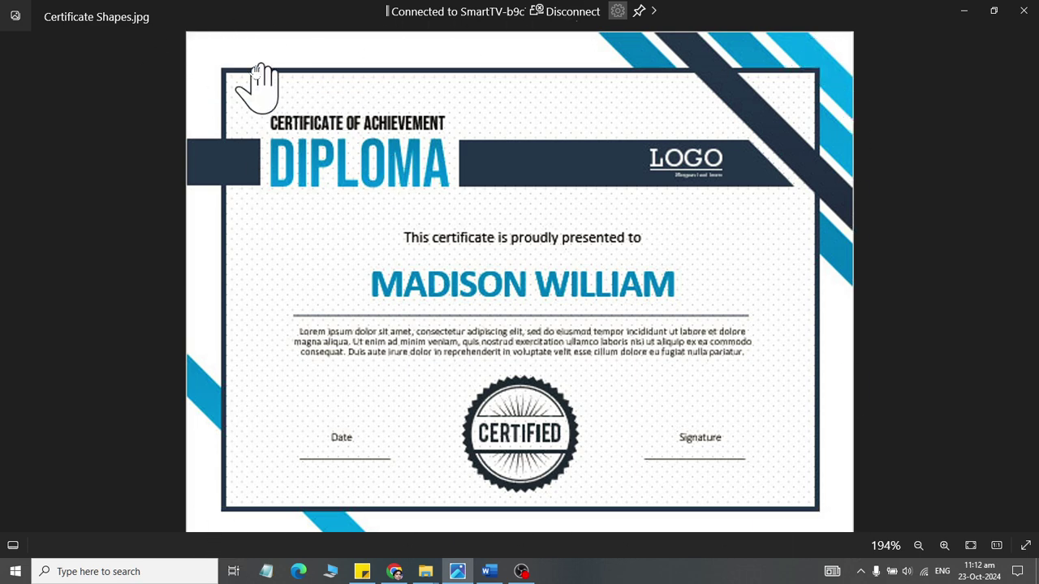
key(alt+Tab)
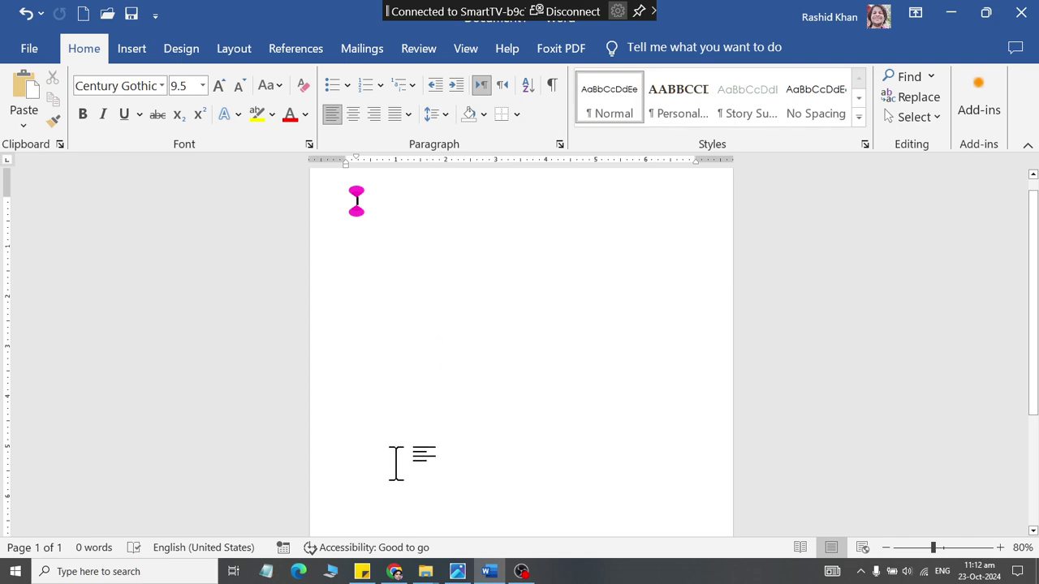
ctrl+scroll(570, 313, down, 1)
ctrl+scroll(570, 312, down, 1)
ctrl+scroll(570, 313, down, 2)
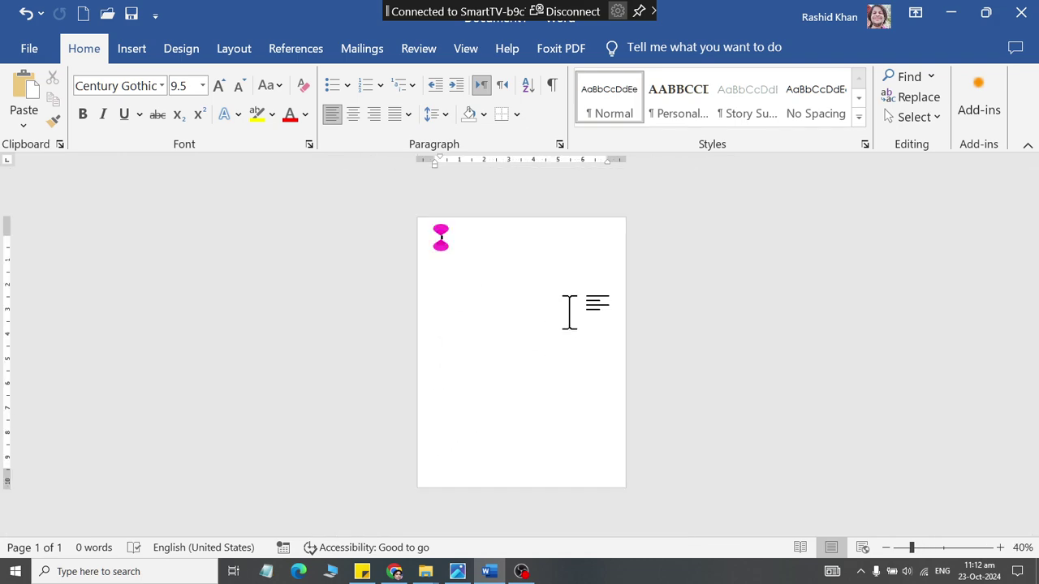
ctrl+scroll(569, 312, up, 1)
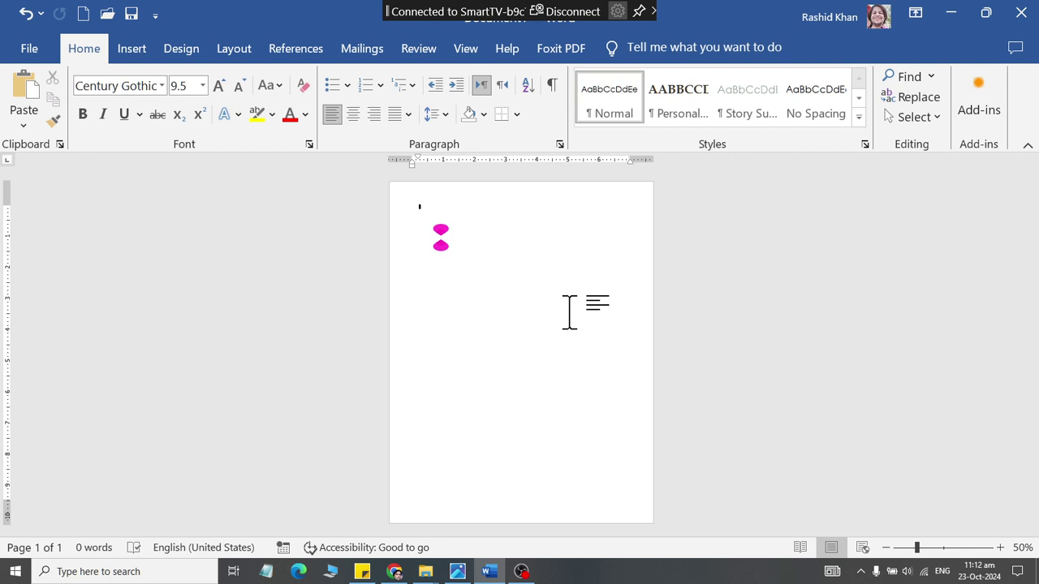
- Set the page orientation to Landscape
click(234, 50)
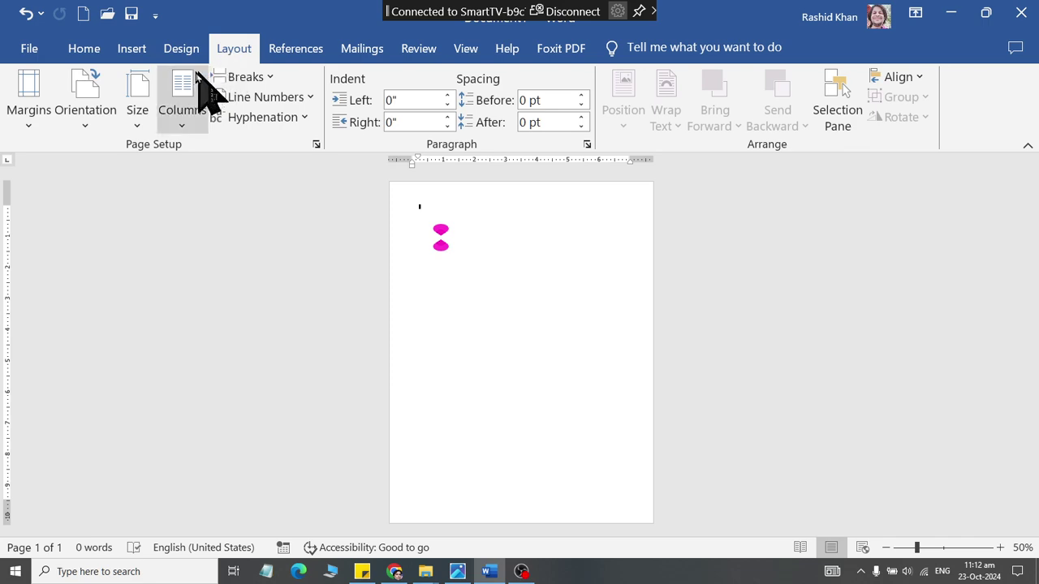
click(95, 112)
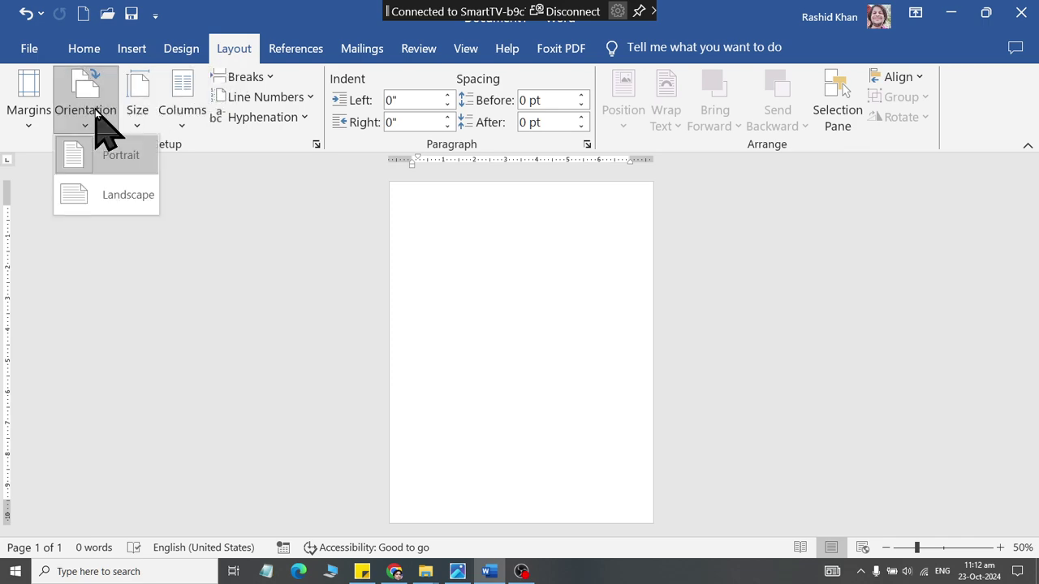
click(91, 193)
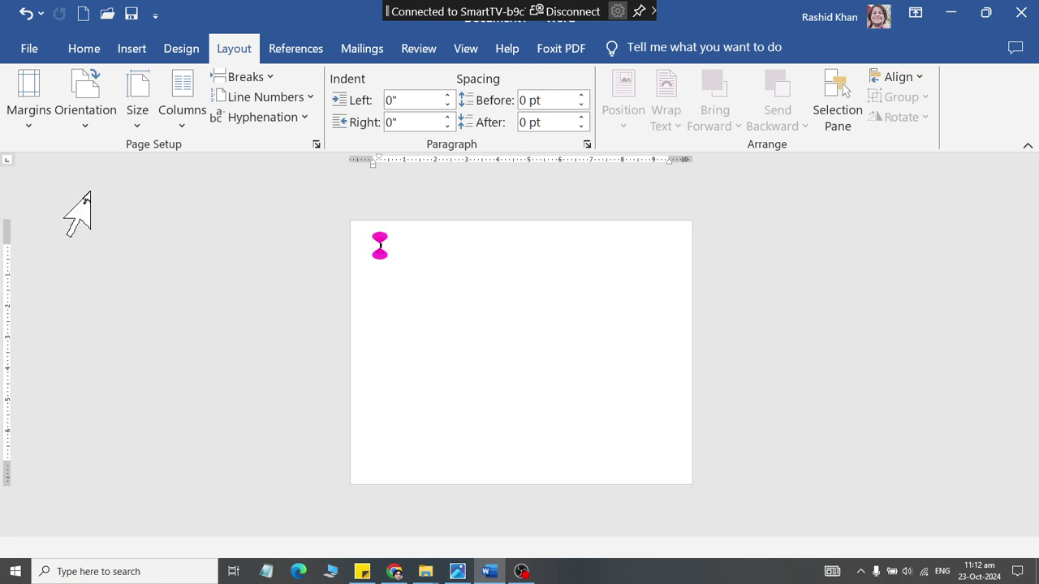
scroll(810, 352, up, 1)
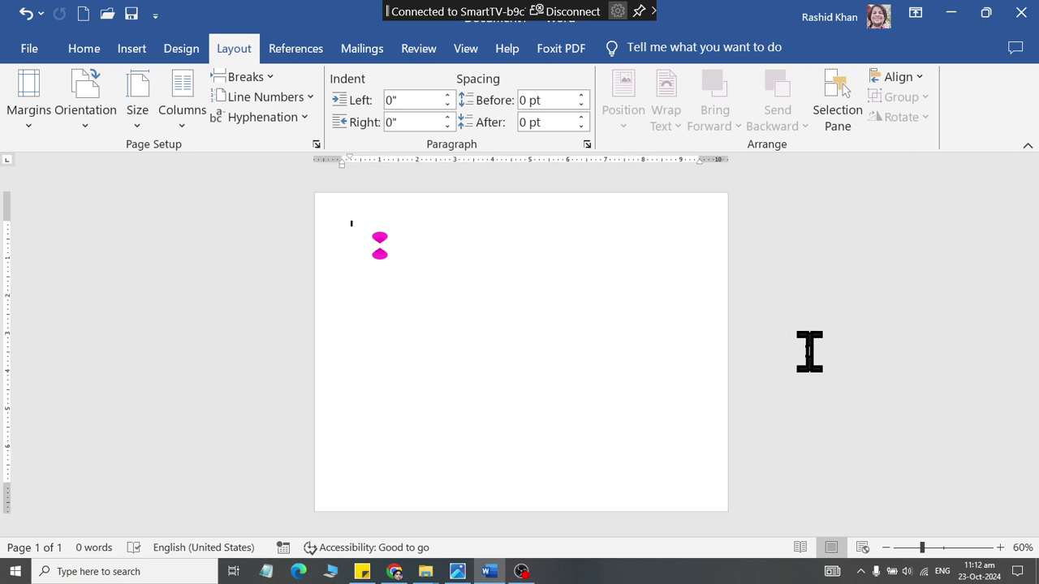
scroll(809, 351, up, 1)
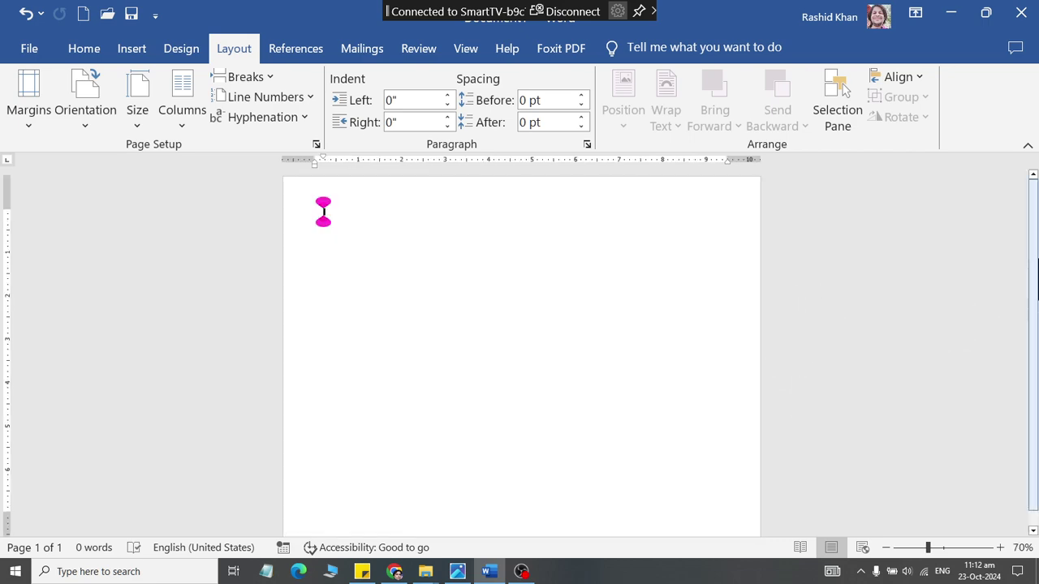
- Collapse the ribbon to Show Tabs only
scroll(1036, 275, down, 1)
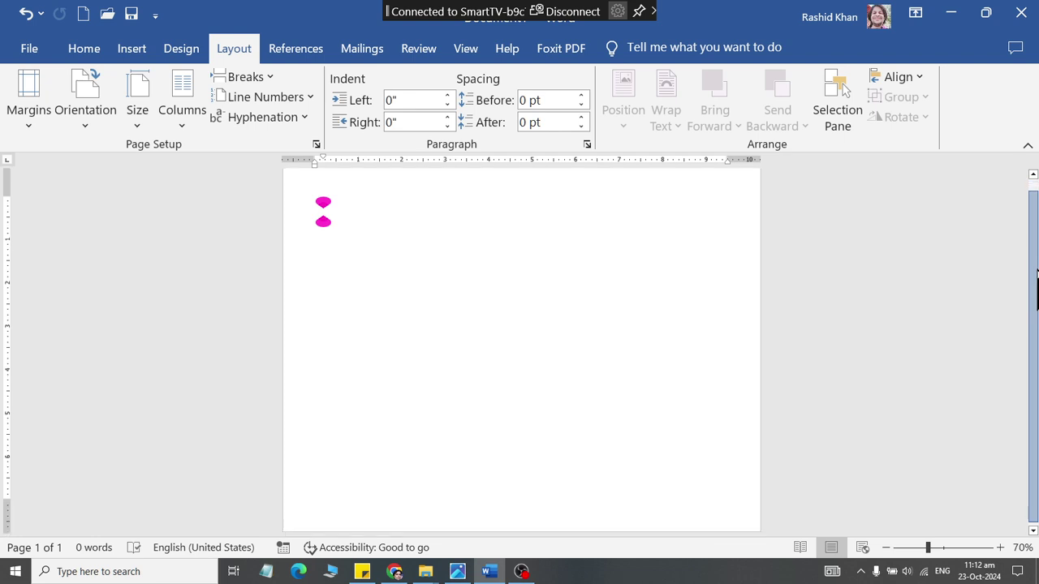
scroll(1037, 276, down, 1)
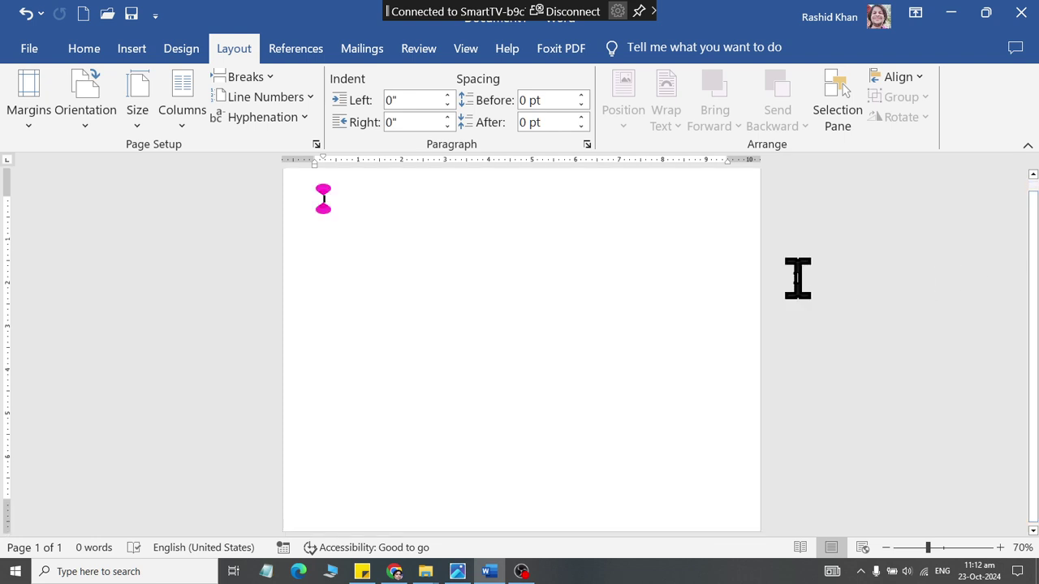
click(916, 13)
click(916, 113)
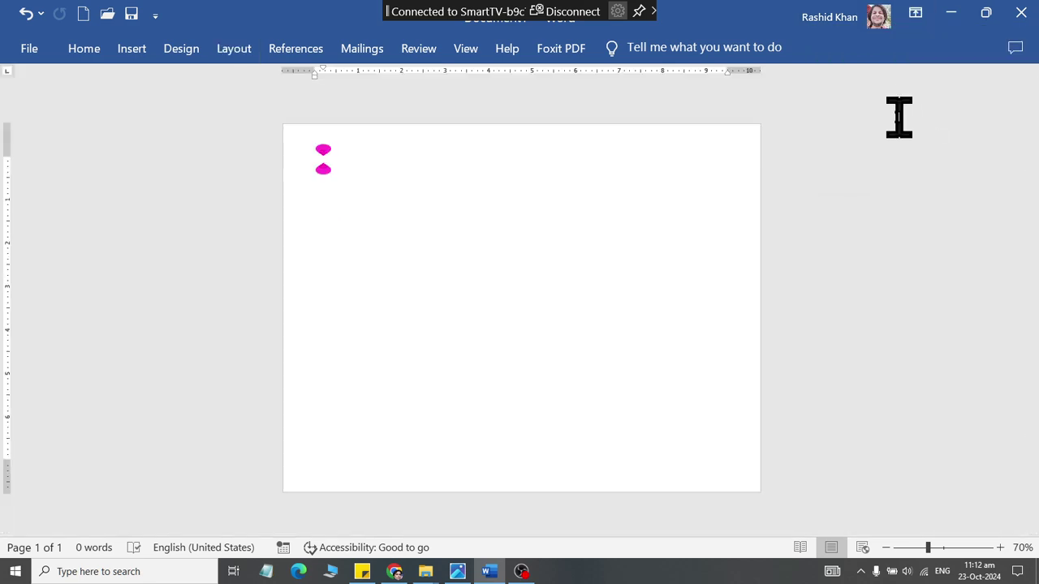
ctrl+scroll(803, 260, up, 1)
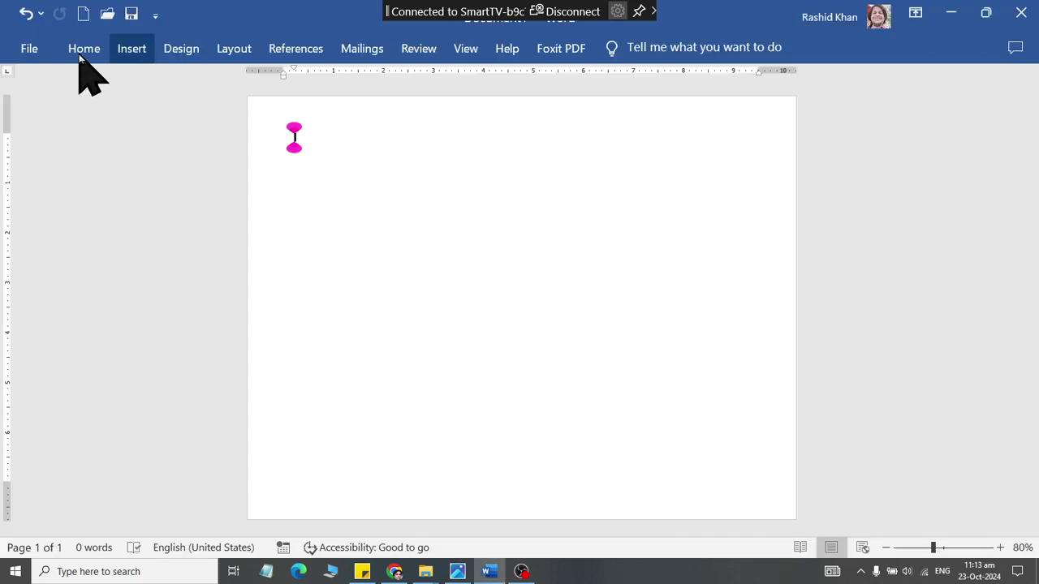
- Draw a rectangle and stretch its edges until it covers nearly the whole landscape page
click(131, 49)
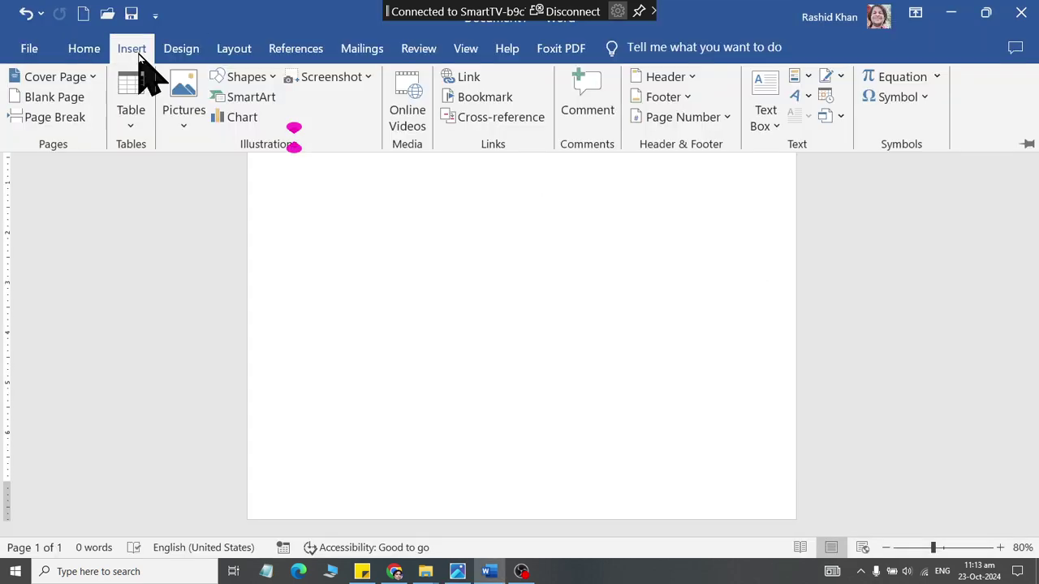
click(268, 81)
click(295, 132)
mouse_move(314, 228)
mouse_down()
mouse_move(348, 260)
mouse_move(781, 505)
mouse_move(768, 499)
mouse_up()
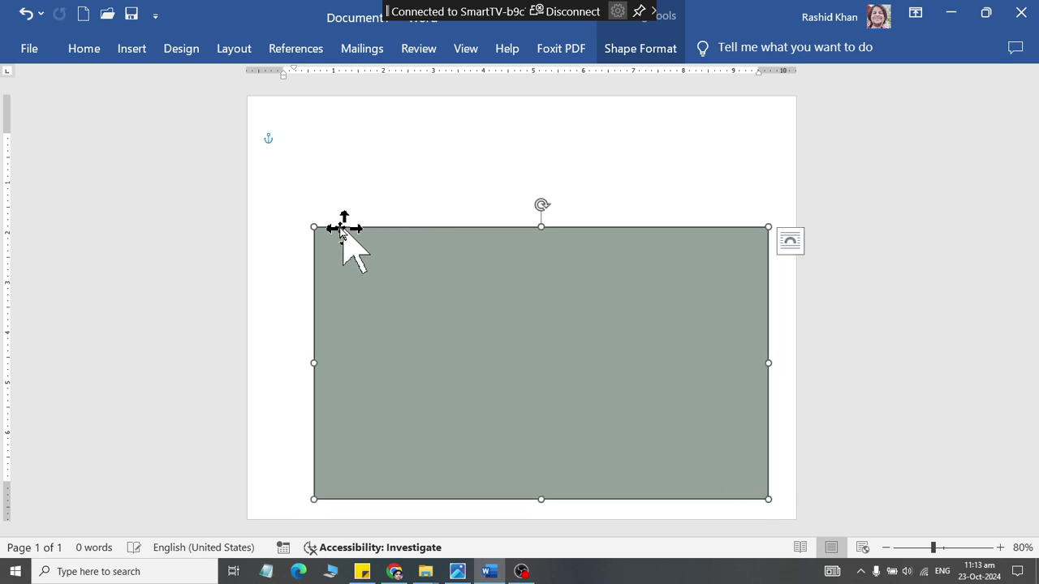
mouse_move(313, 227)
mouse_down()
mouse_move(269, 127)
mouse_move(276, 116)
mouse_up()
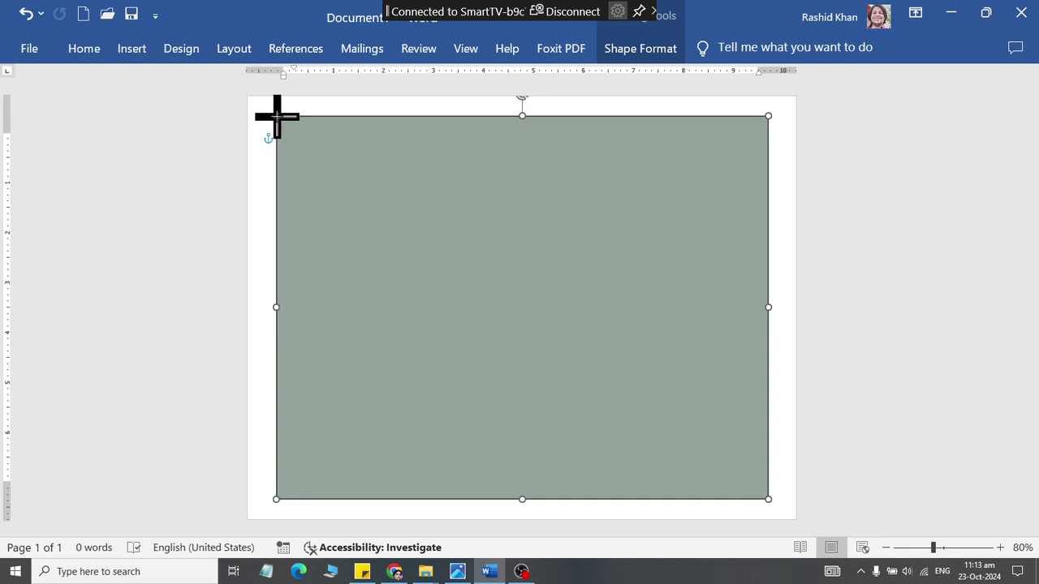
drag(520, 126, 521, 123)
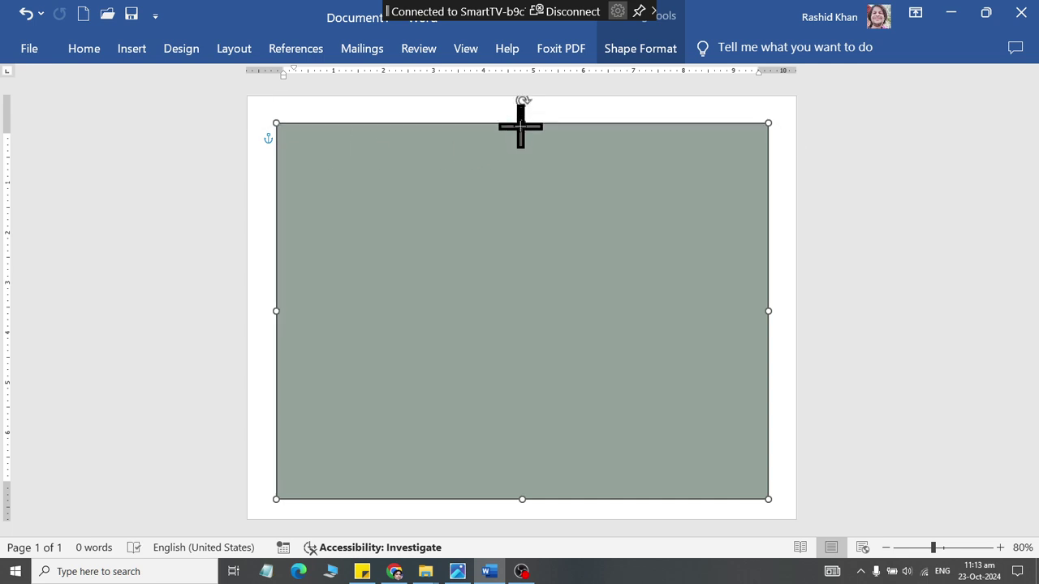
drag(524, 498, 524, 491)
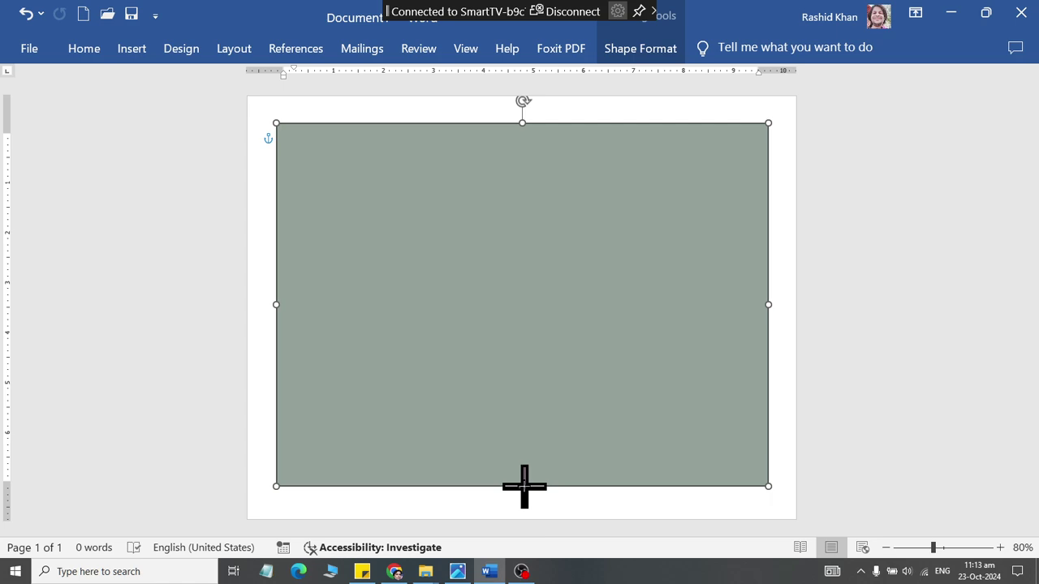
drag(768, 306, 759, 307)
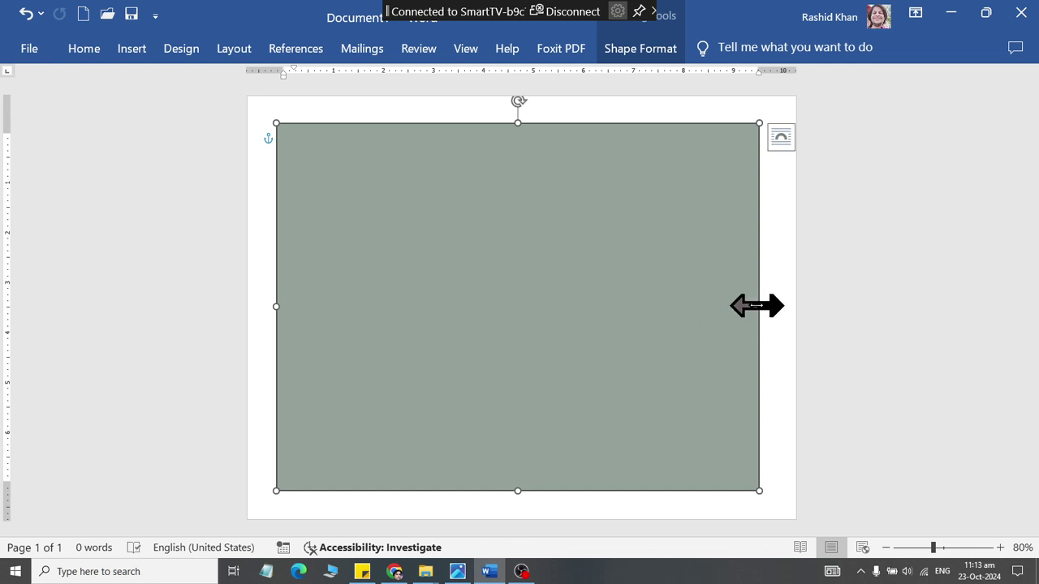
drag(757, 306, 764, 308)
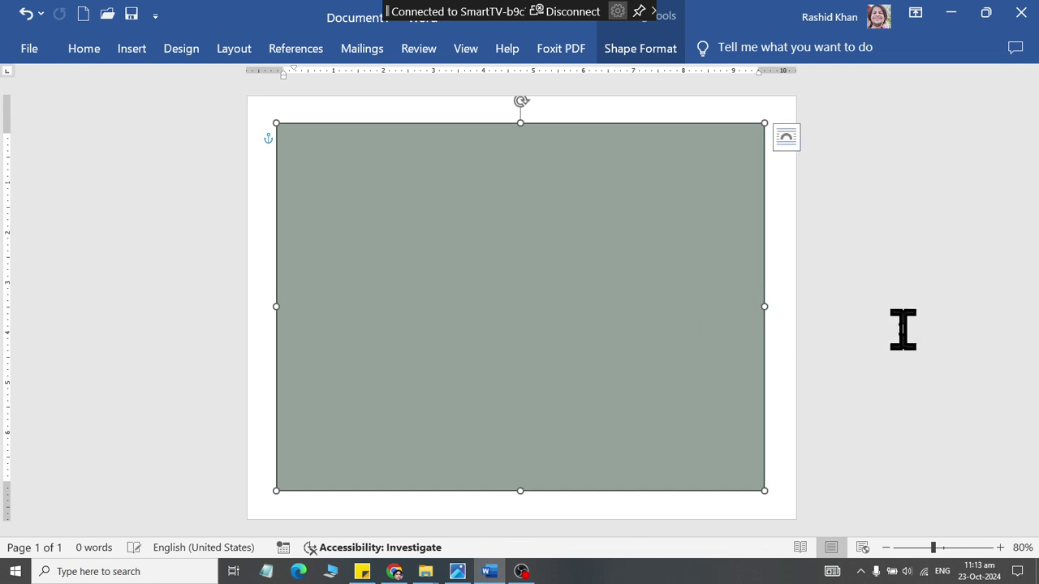
click(902, 330)
- Give the large rectangle a thicker outline
click(464, 340)
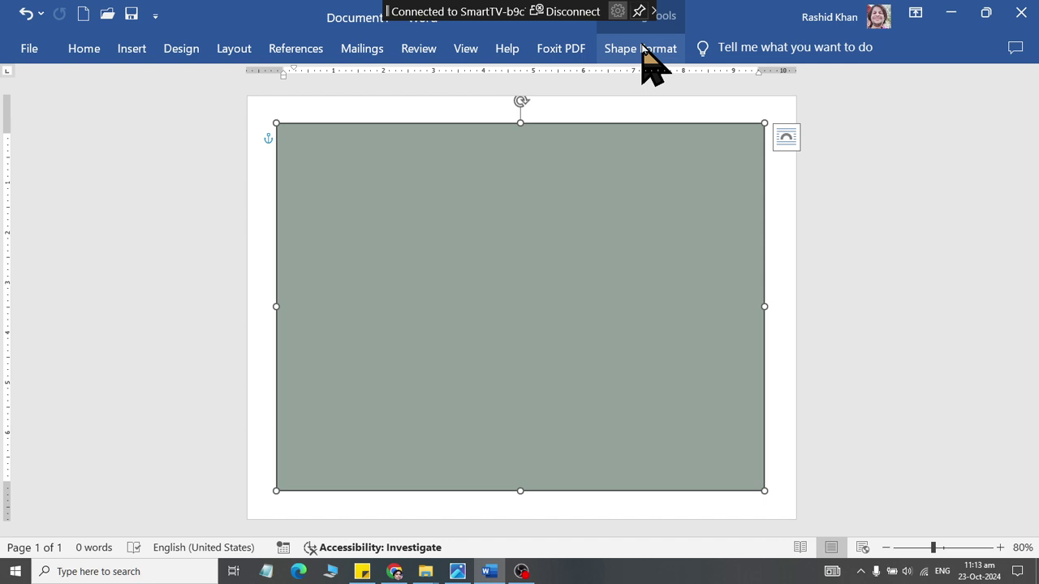
click(640, 51)
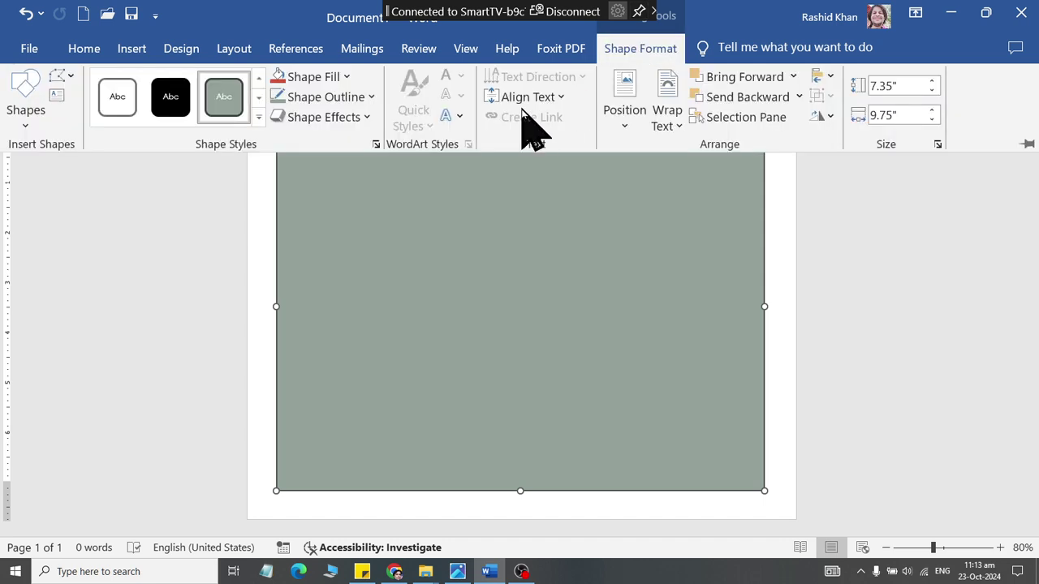
click(340, 99)
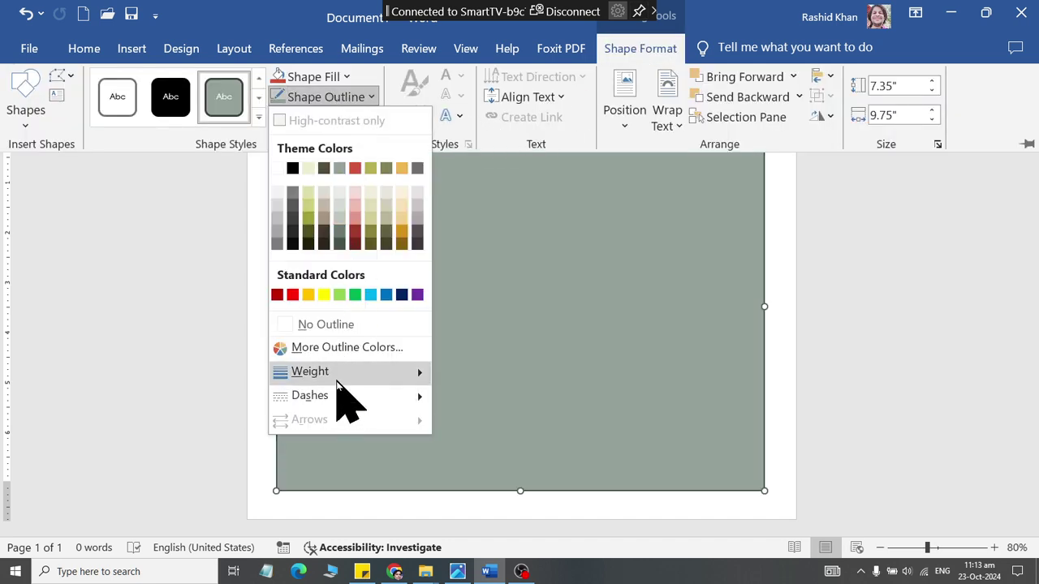
mouse_move(310, 371)
click(487, 493)
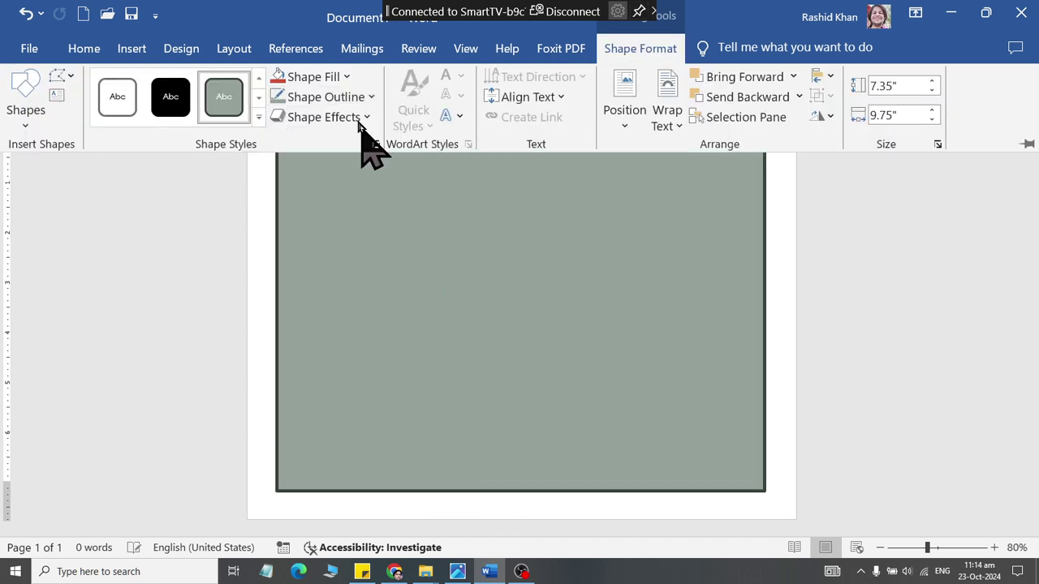
- Replace the rectangle's plain fill with a fine, light dotted pattern fill in Format Shape
click(320, 78)
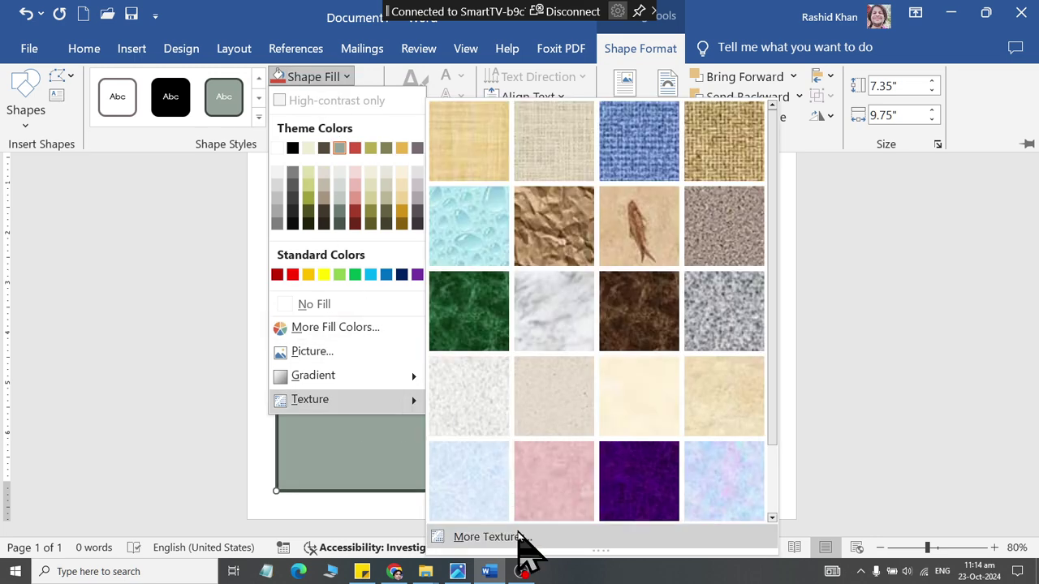
click(516, 538)
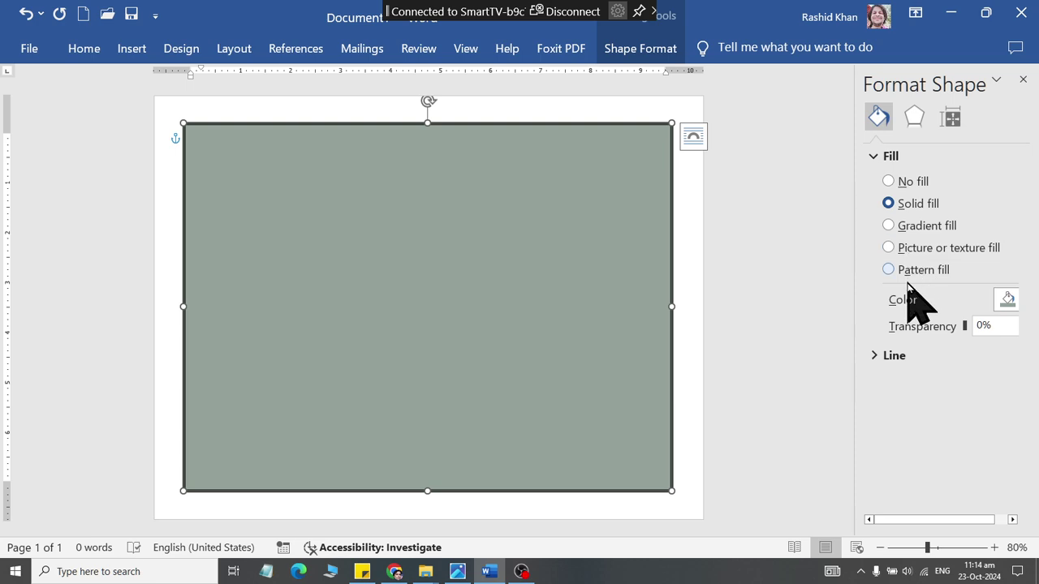
click(907, 273)
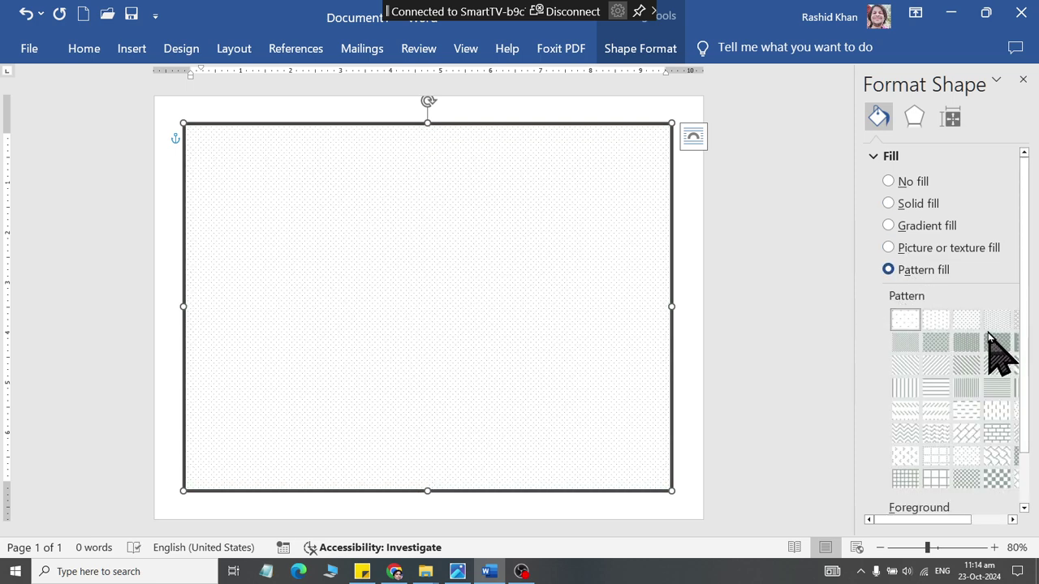
click(970, 319)
click(935, 321)
click(906, 323)
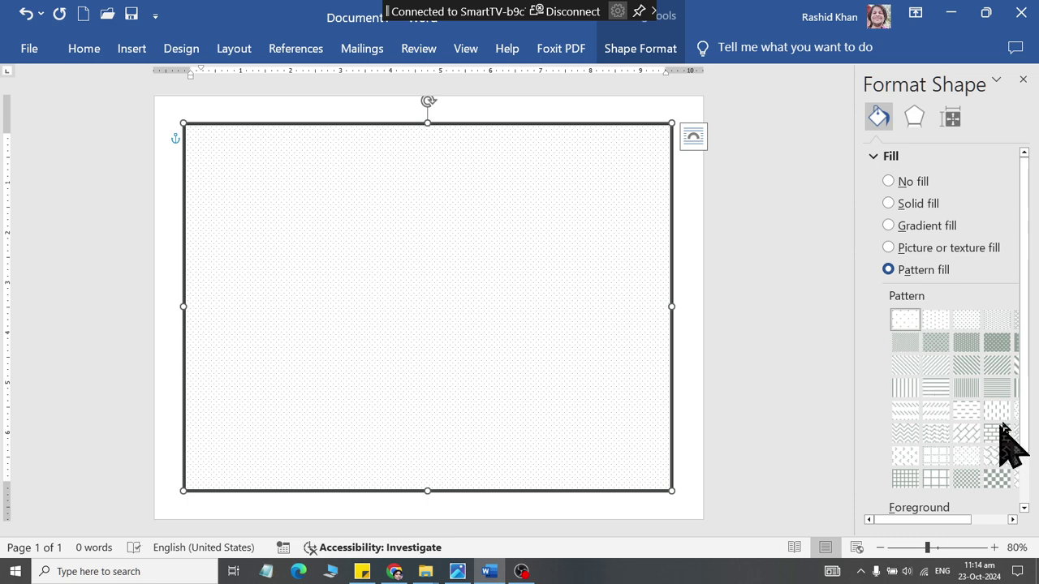
drag(957, 519, 1032, 513)
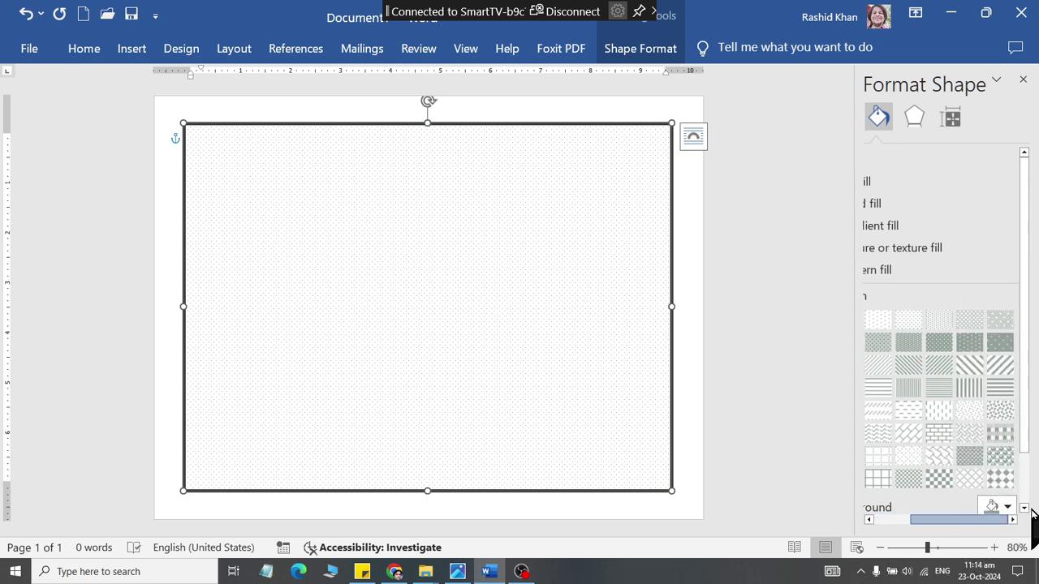
click(1000, 367)
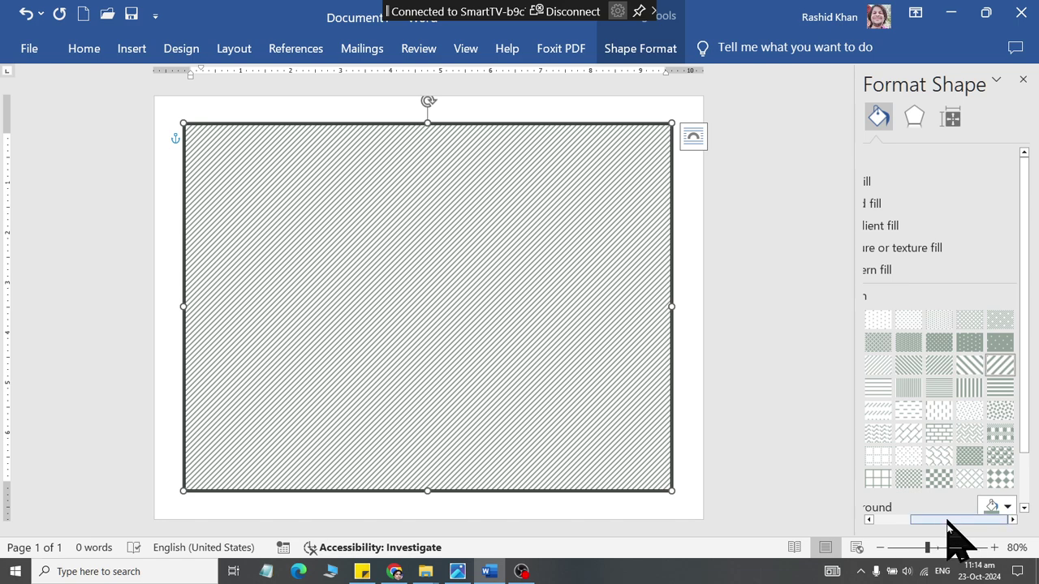
click(909, 457)
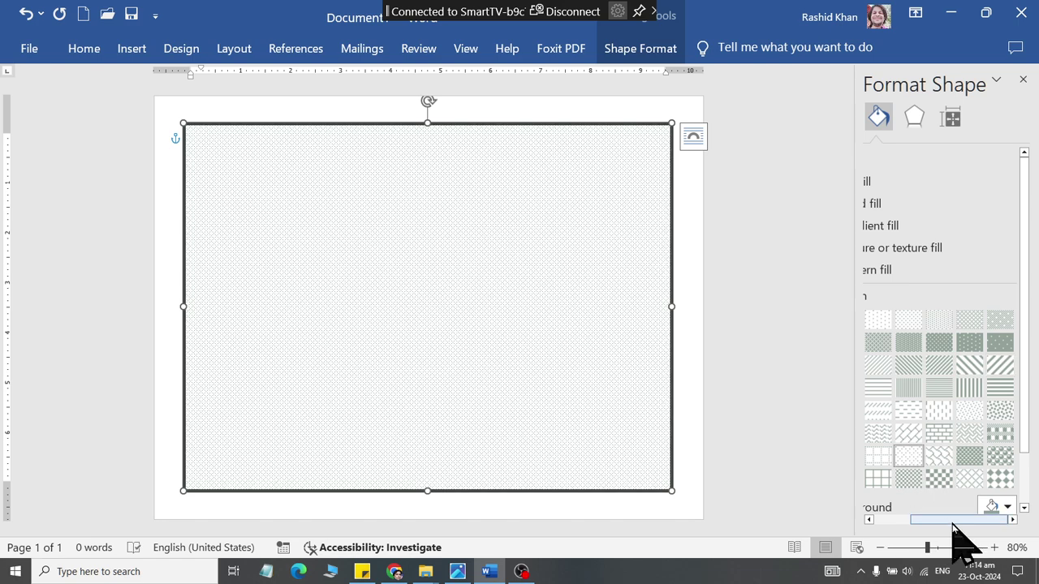
drag(953, 521, 888, 467)
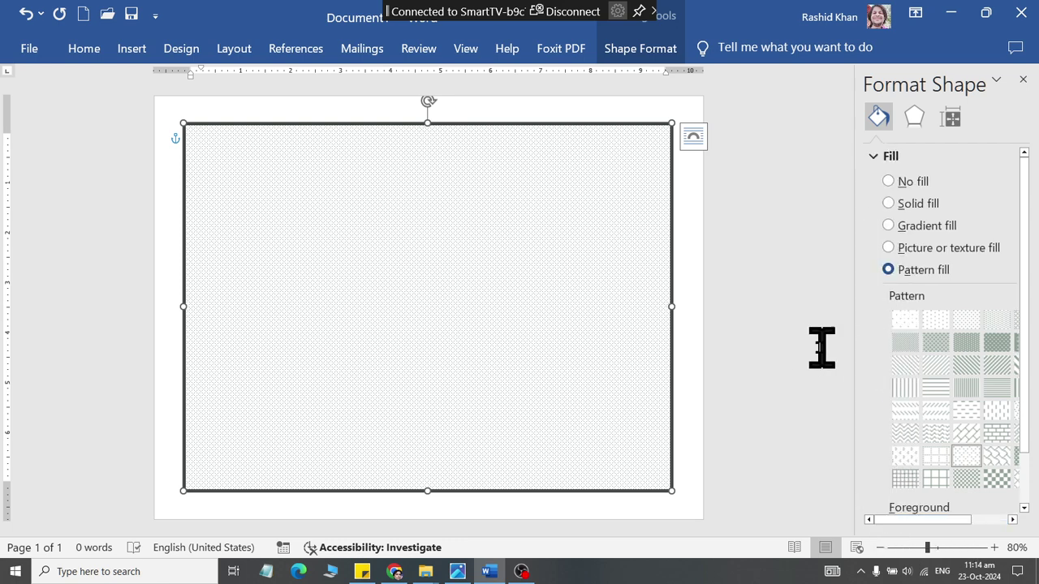
- Apply the finest dotted pattern to the frame and compare it with the reference image
click(905, 320)
click(796, 365)
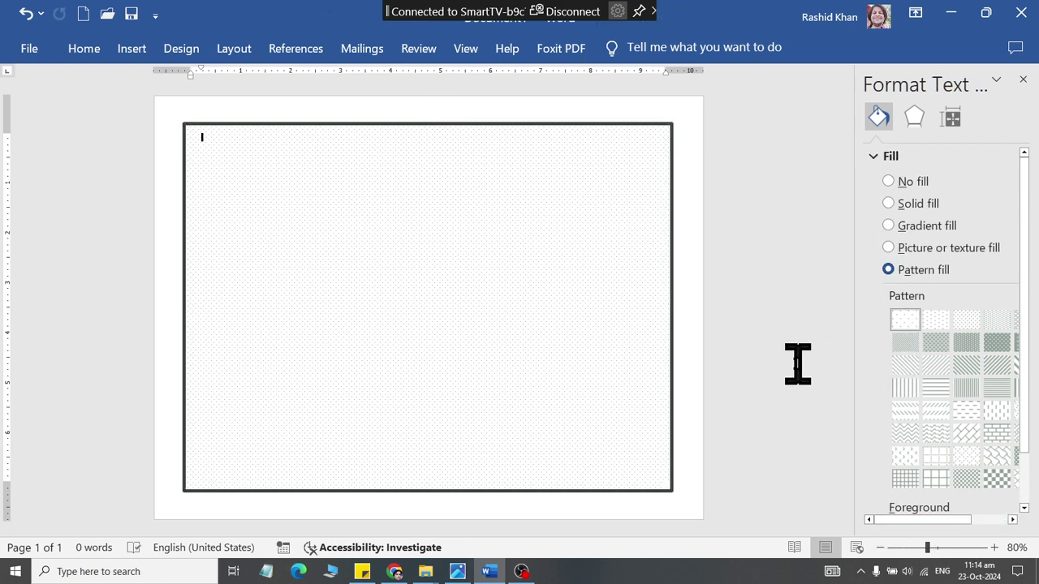
key(alt+Tab)
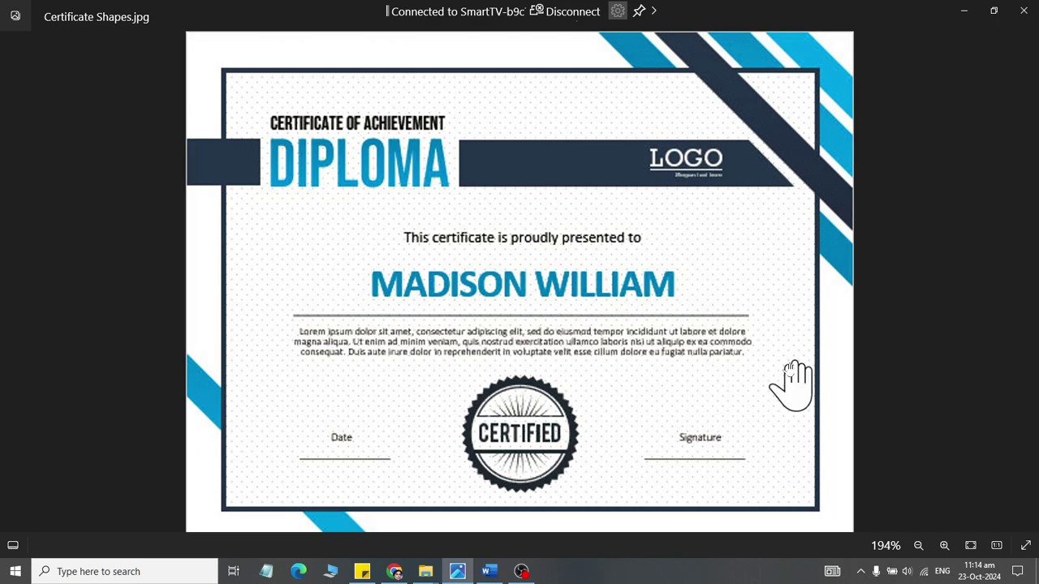
key(alt+Tab)
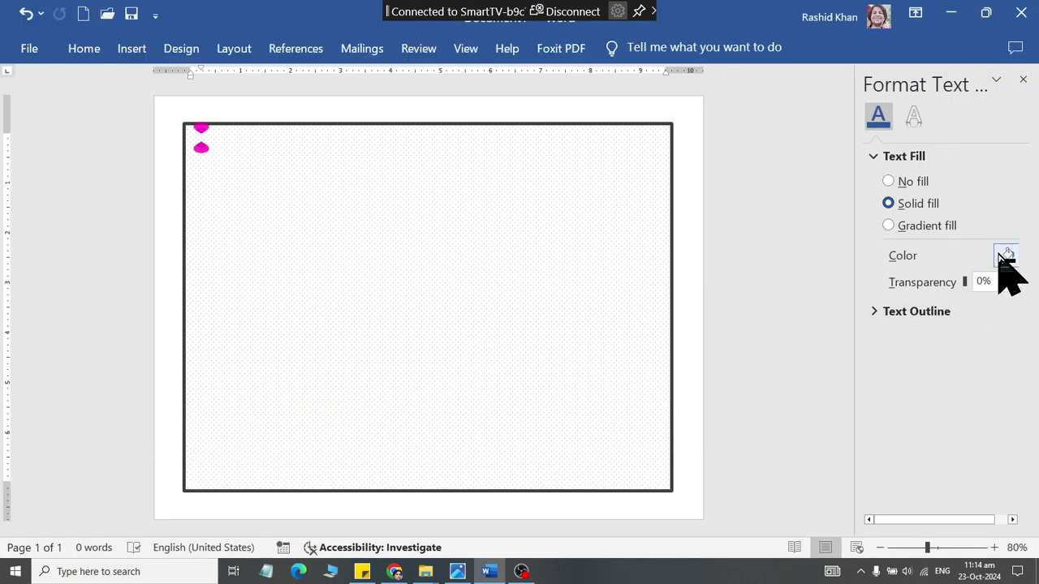
- Set the pattern's foreground colour to Blue
click(610, 257)
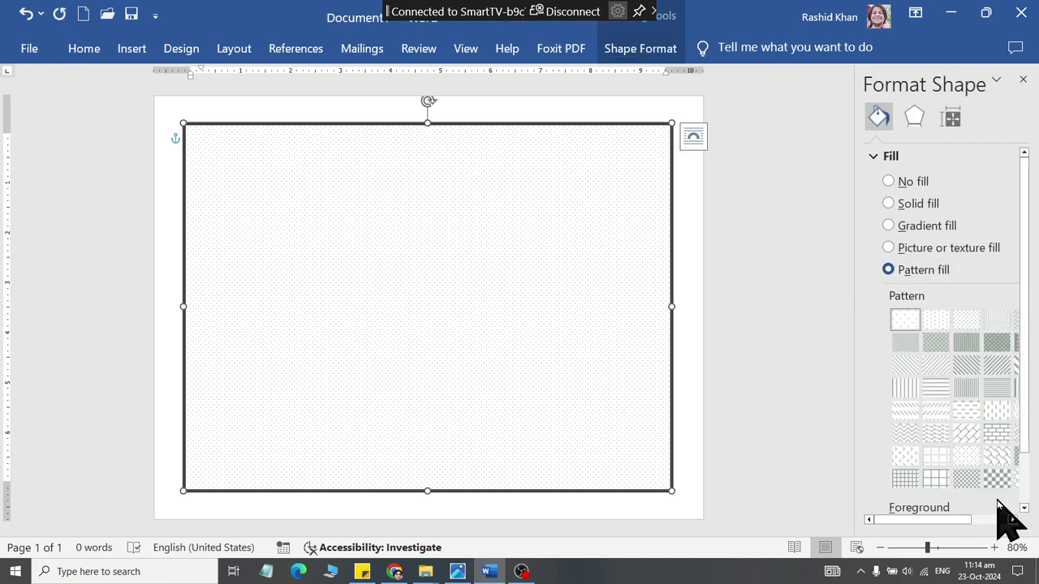
drag(929, 520, 966, 520)
drag(1031, 419, 1035, 505)
click(1005, 447)
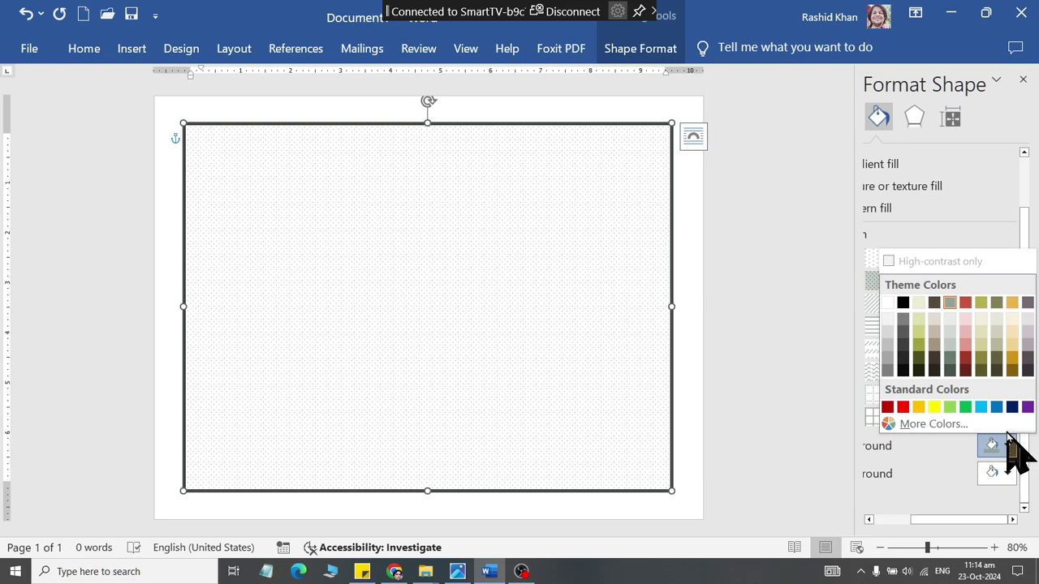
click(997, 407)
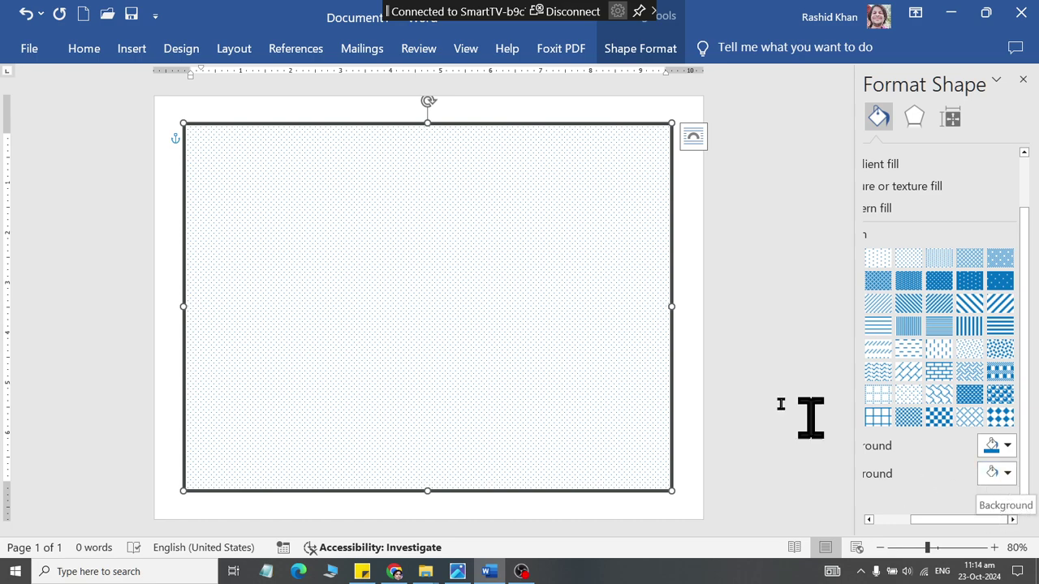
click(646, 51)
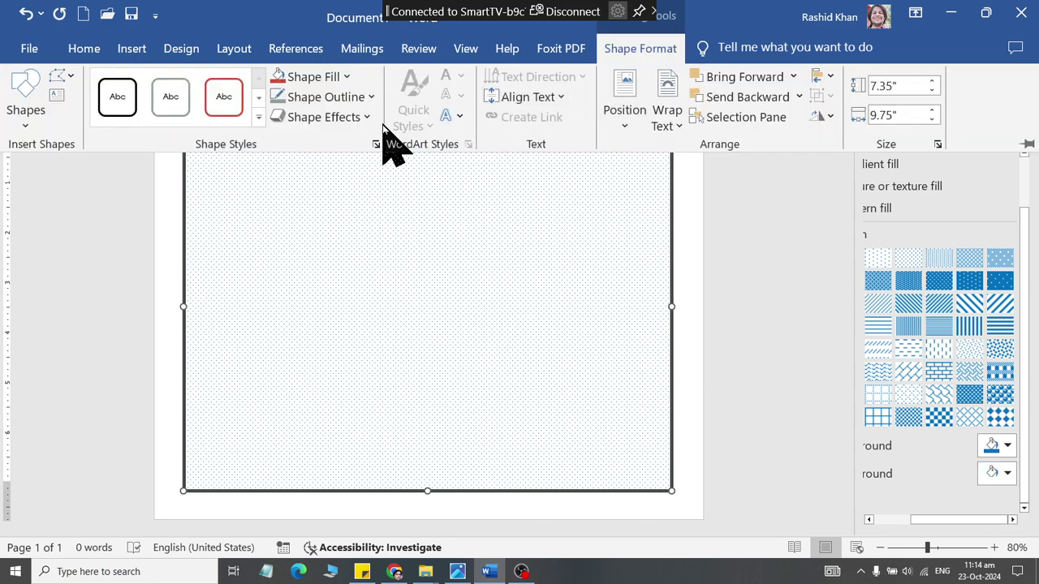
key(alt+Tab)
- Zoom in and out on Certificate Shapes.jpg to examine the reference design
scroll(385, 129, up, 5)
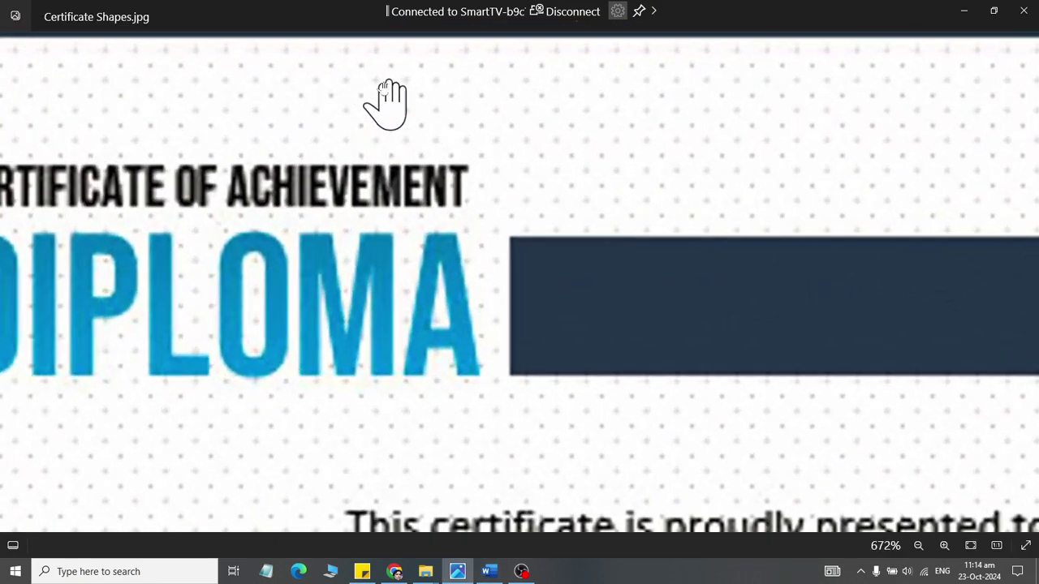
scroll(382, 87, down, 2)
scroll(381, 85, down, 3)
scroll(381, 85, down, 1)
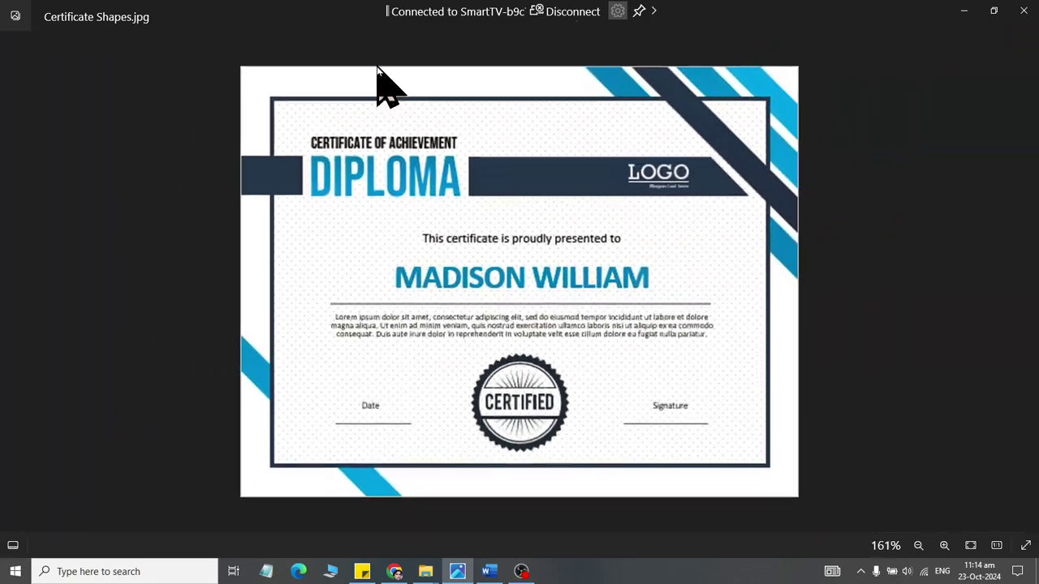
scroll(382, 85, up, 1)
scroll(382, 85, up, 1)
scroll(381, 81, down, 1)
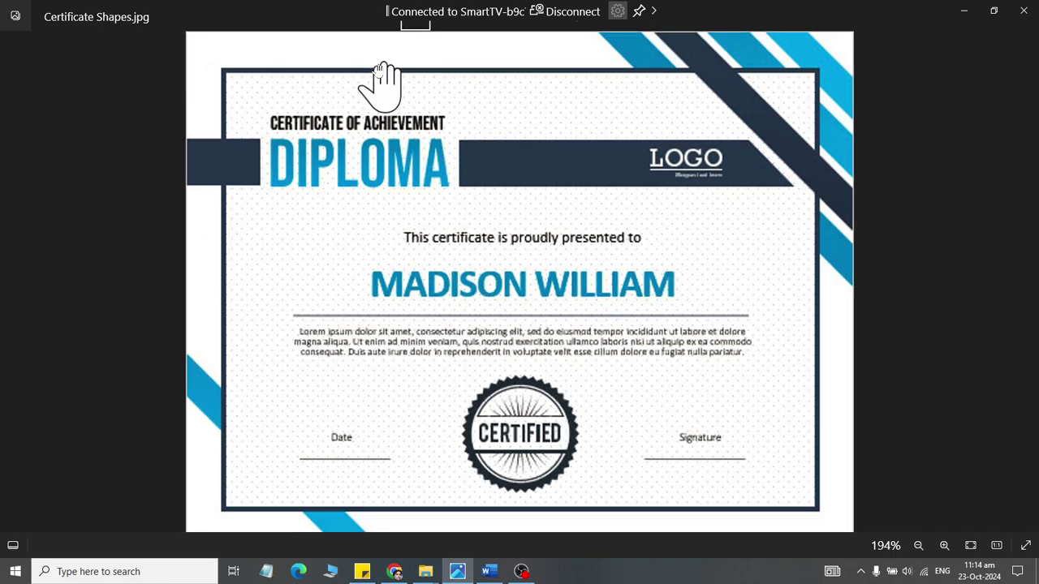
- Back in Word, bring up the Shape Outline colour choices for the frame
key(alt+Tab)
click(633, 49)
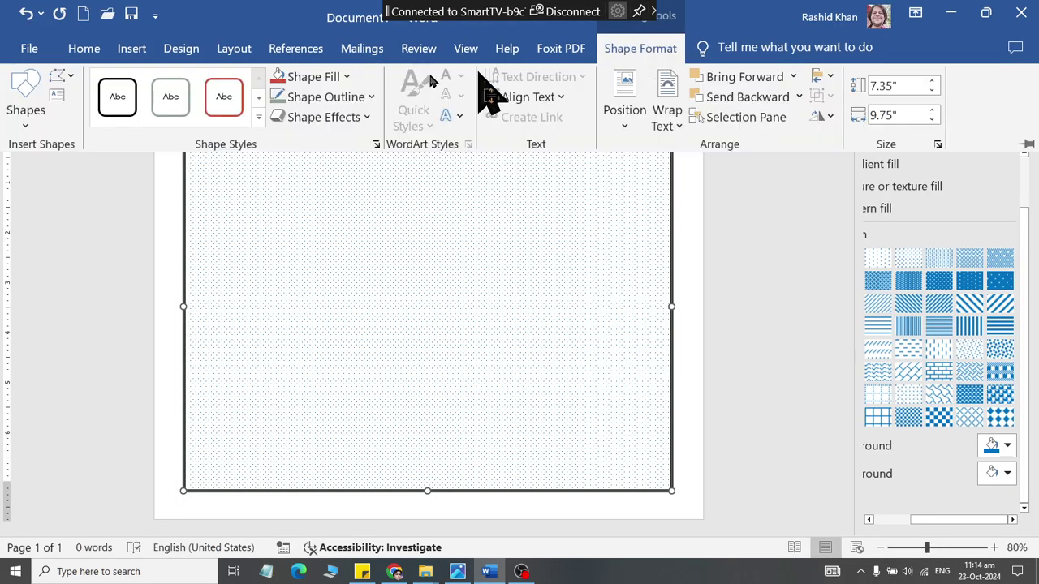
click(324, 102)
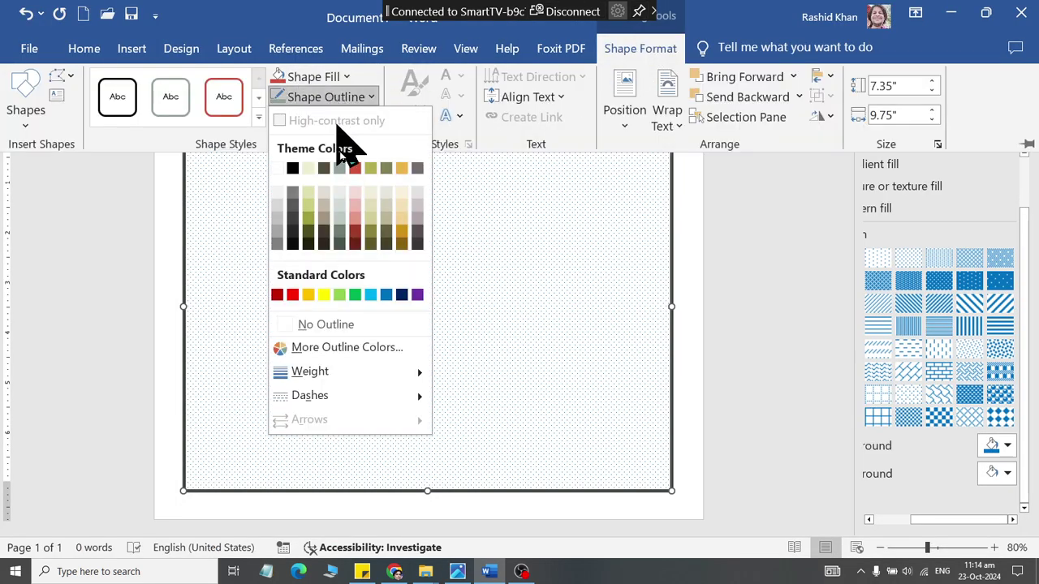
- Give the dotted frame a black border and compare it with the reference
click(294, 248)
click(360, 279)
click(728, 284)
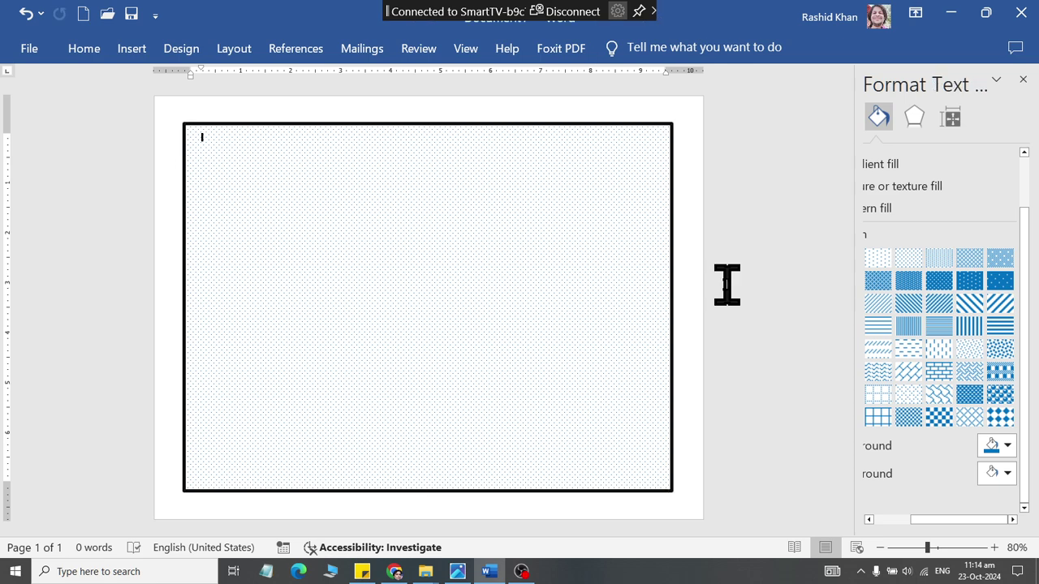
key(alt+Tab)
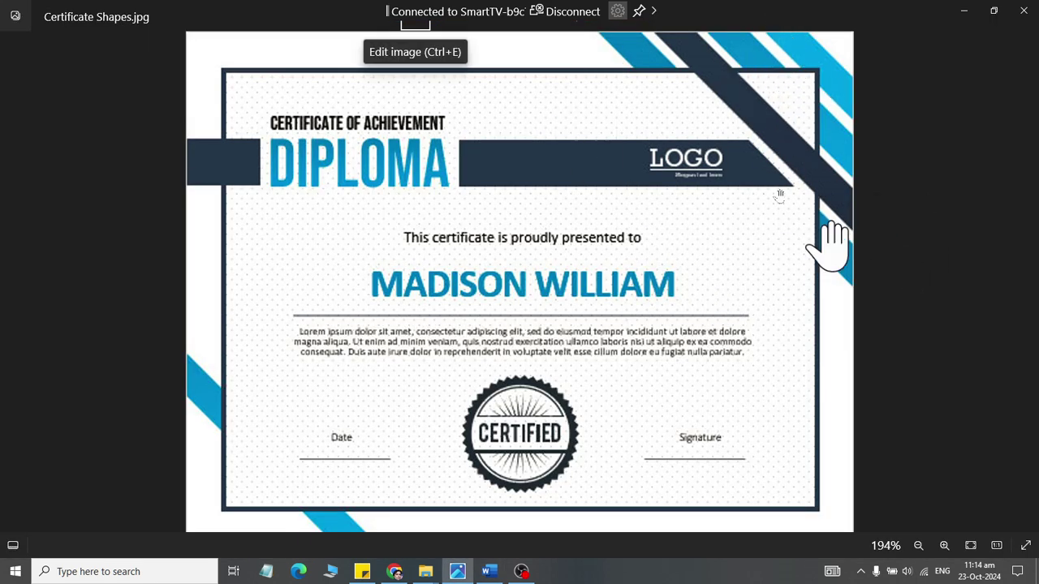
key(alt+Tab)
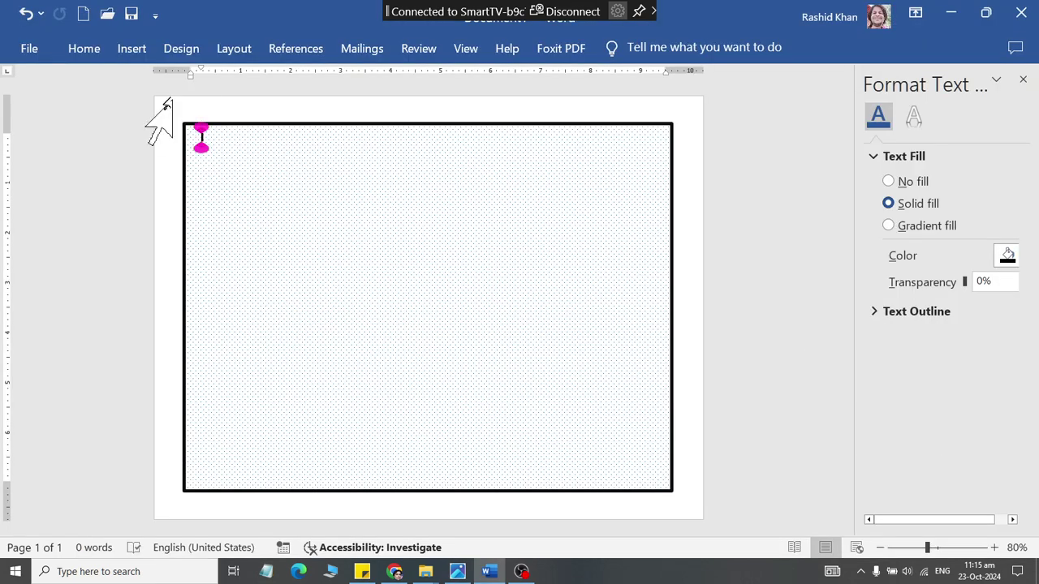
- Draw a tall narrow rectangle bar reaching past the frame's top edge
click(131, 49)
click(243, 76)
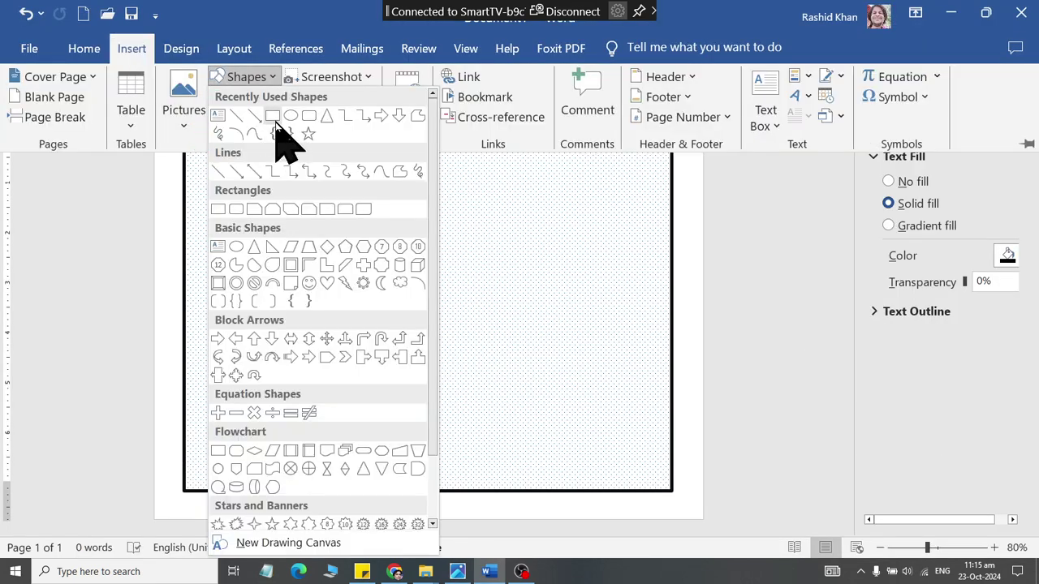
click(276, 116)
mouse_move(294, 201)
mouse_down()
mouse_move(331, 255)
mouse_move(309, 523)
mouse_up()
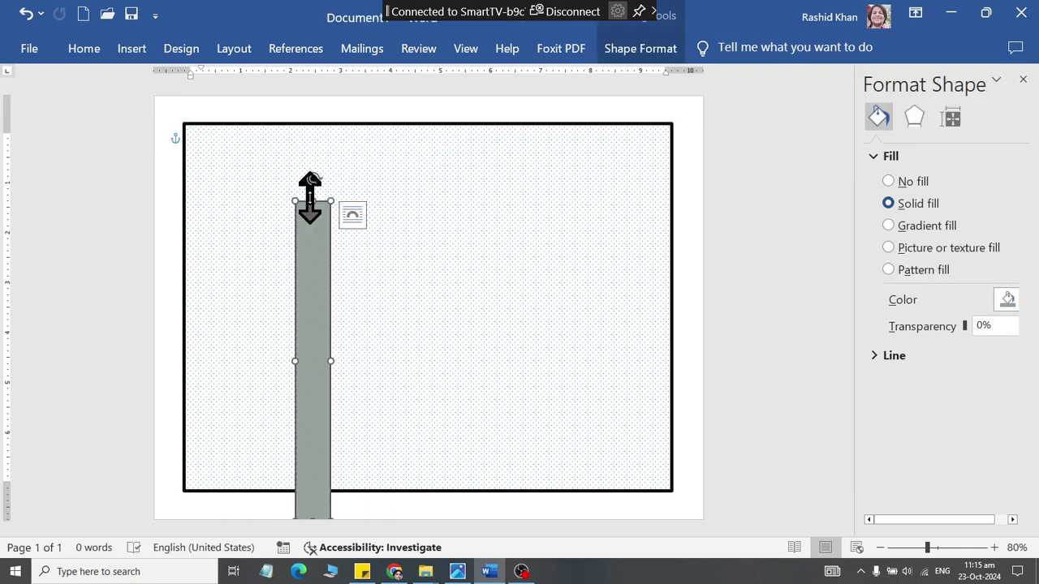
drag(310, 199, 311, 98)
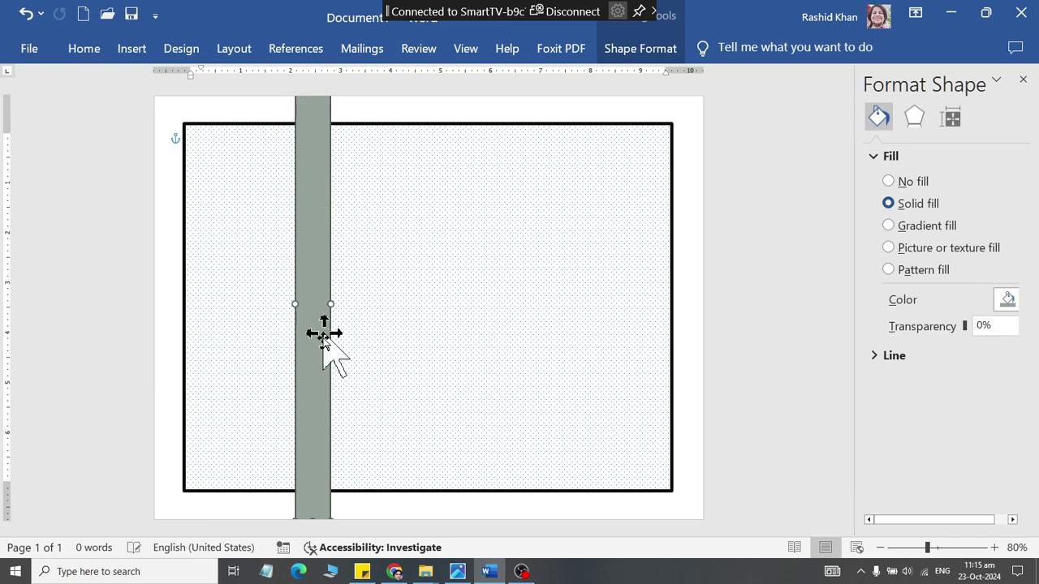
drag(322, 357, 519, 312)
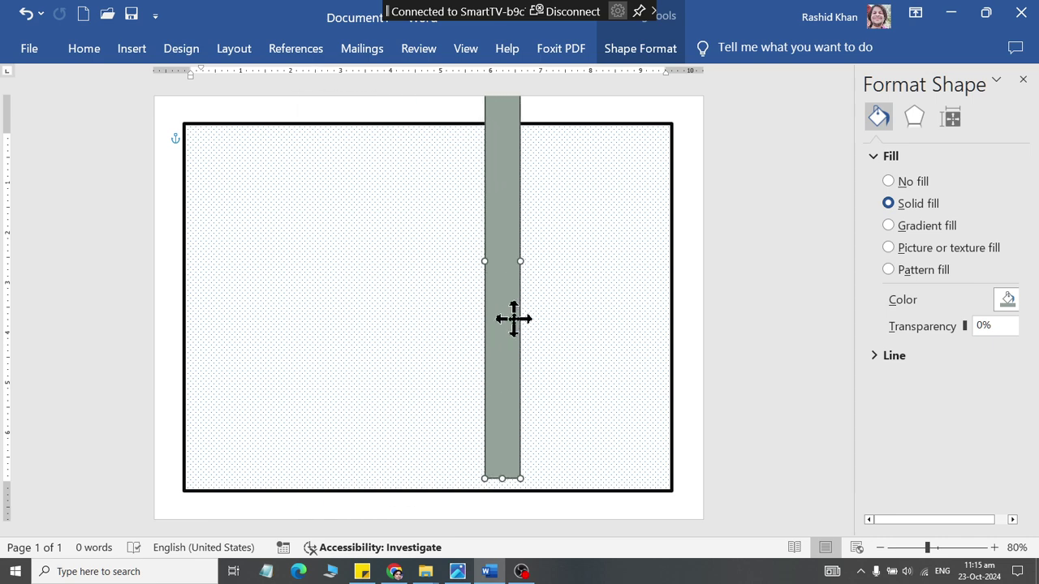
- Rotate the 8.67" by 0.7" bar diagonally and place it across the frame's top-right corner
click(645, 50)
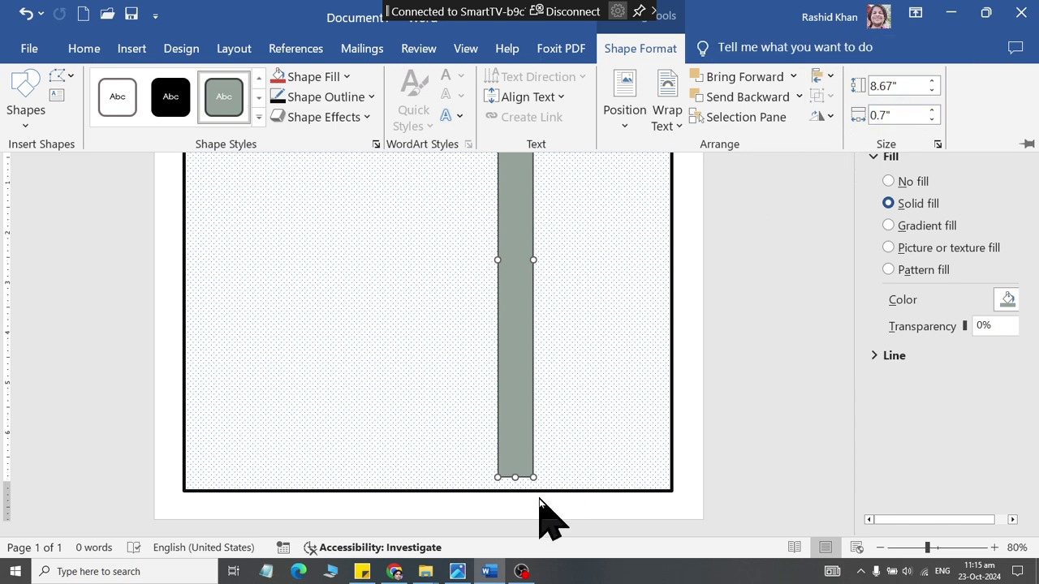
click(526, 477)
mouse_move(523, 380)
mouse_down()
mouse_move(407, 443)
mouse_move(421, 478)
mouse_up()
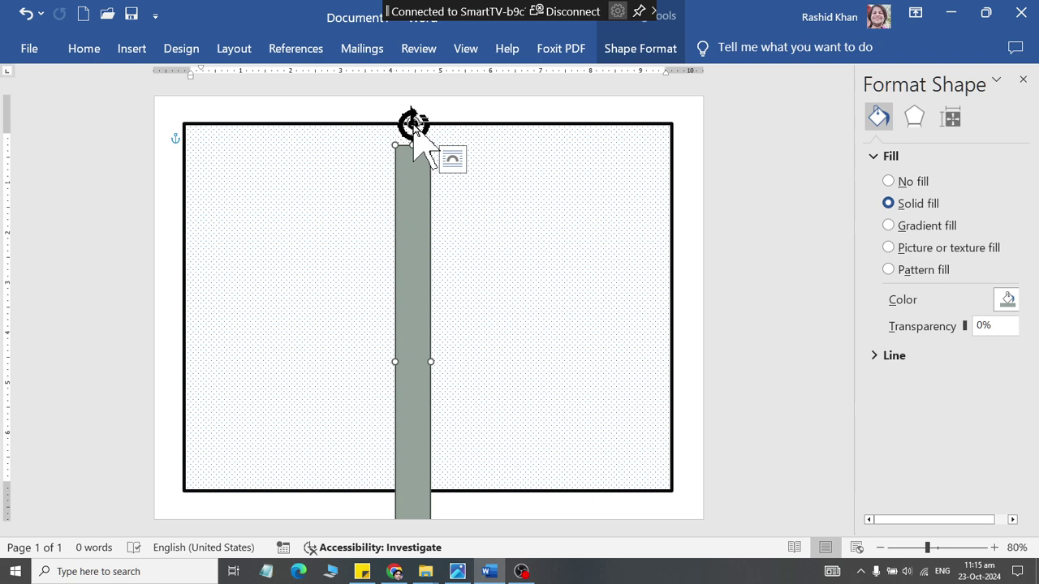
drag(412, 123, 202, 156)
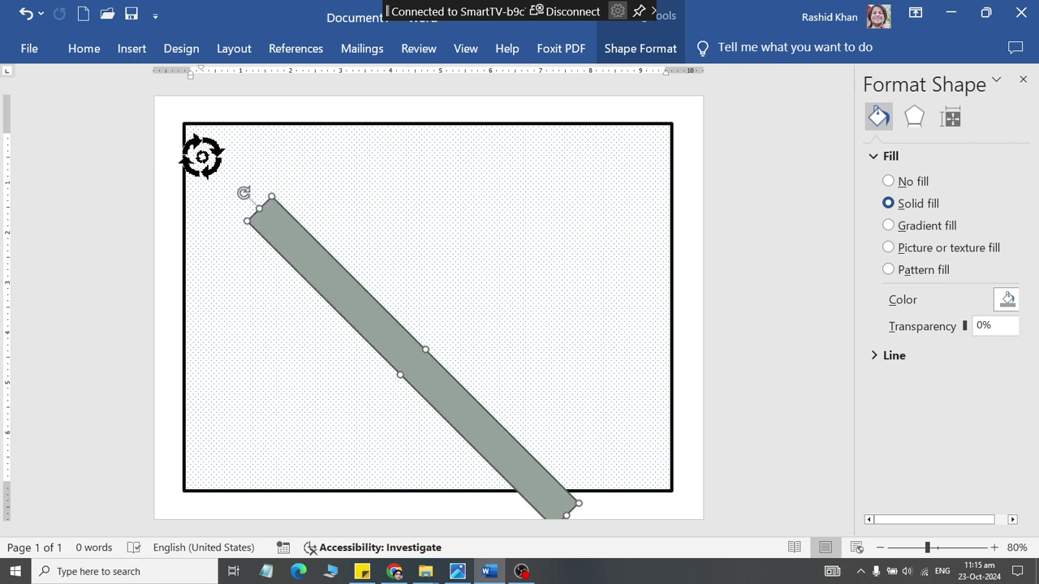
drag(470, 425, 722, 196)
key(alt+Tab)
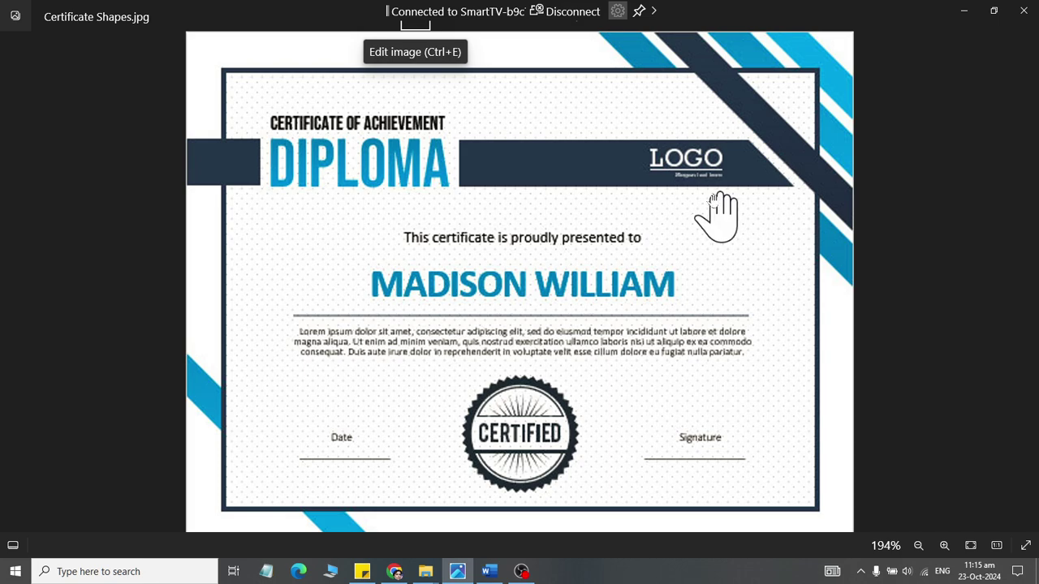
key(alt+Tab)
- Fill the corner band with blue and remove its outline
click(638, 50)
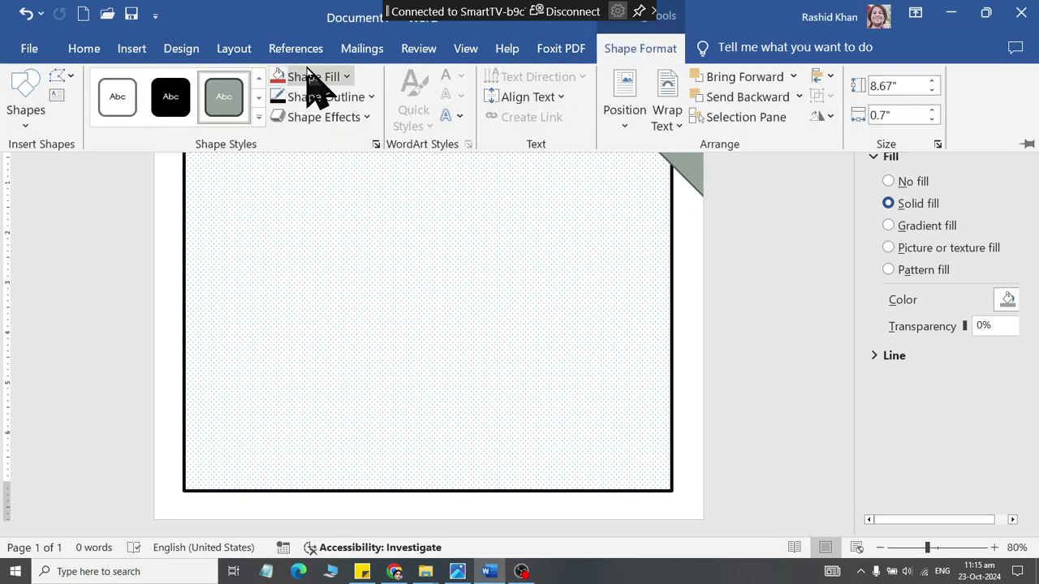
click(311, 76)
click(390, 293)
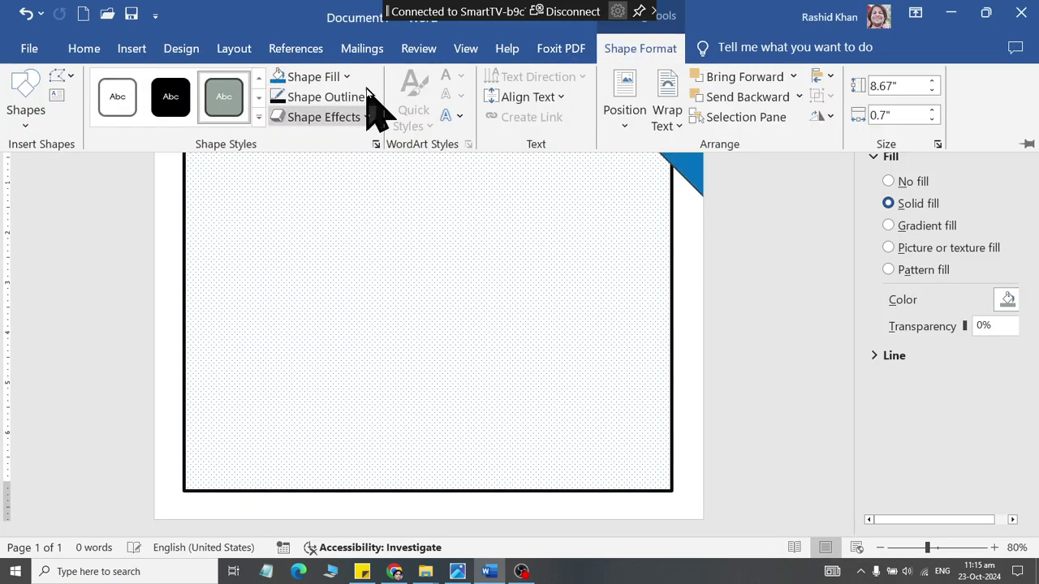
click(341, 97)
click(326, 325)
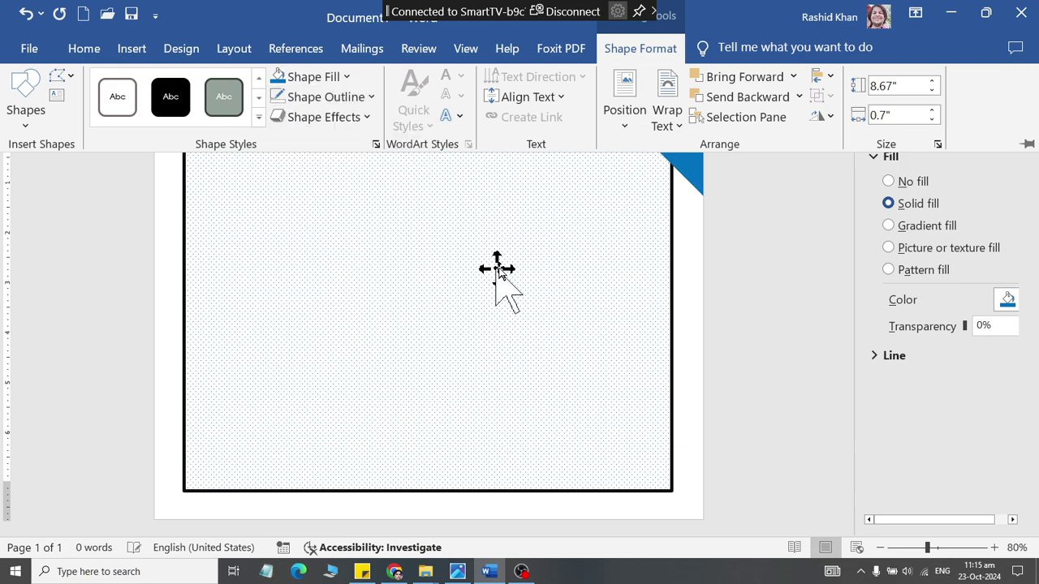
key(alt+Tab)
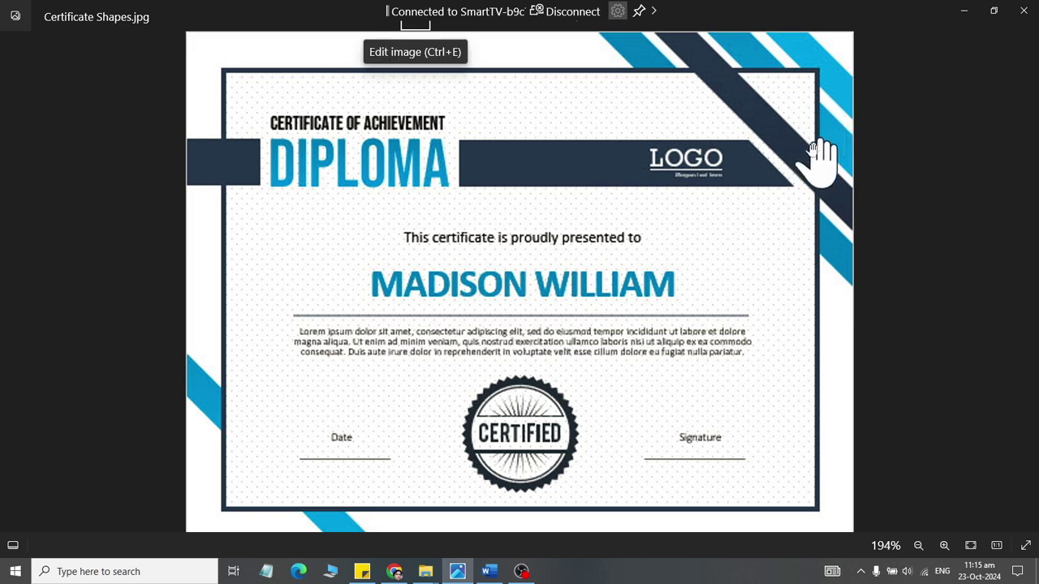
key(alt+Tab)
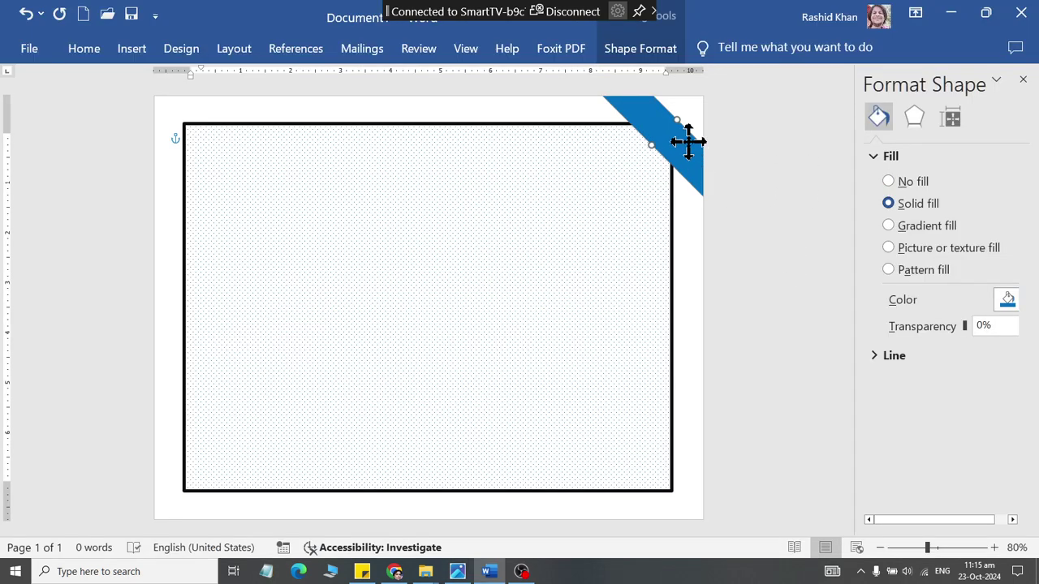
- Duplicate the blue band into parallel diagonal stripes across the top-right corner
key(alt+Tab)
key(alt+Tab)
mouse_move(690, 139)
mouse_down()
mouse_move(706, 149)
mouse_move(654, 158)
mouse_move(621, 213)
mouse_up()
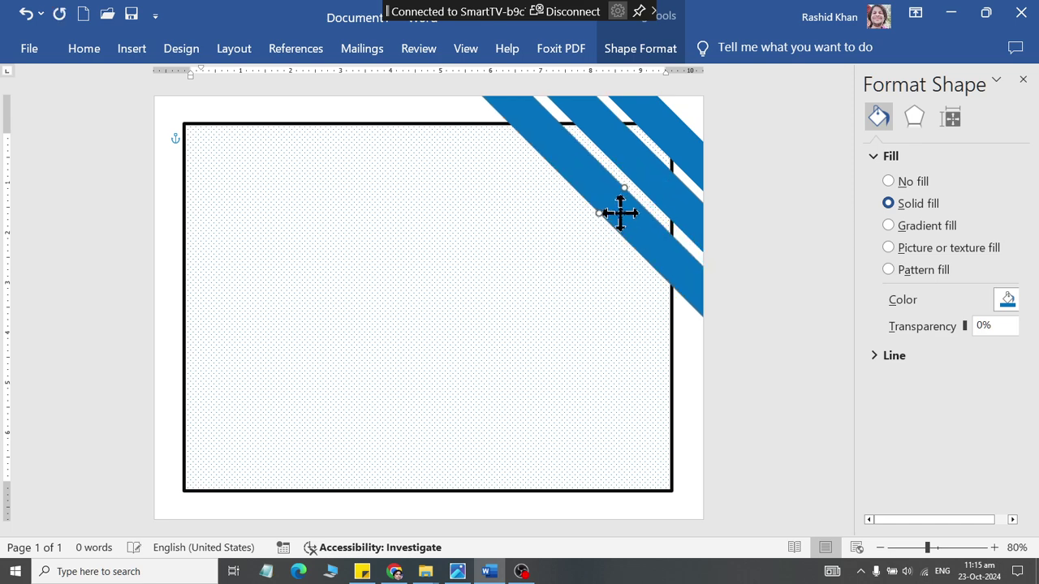
key(alt+Tab)
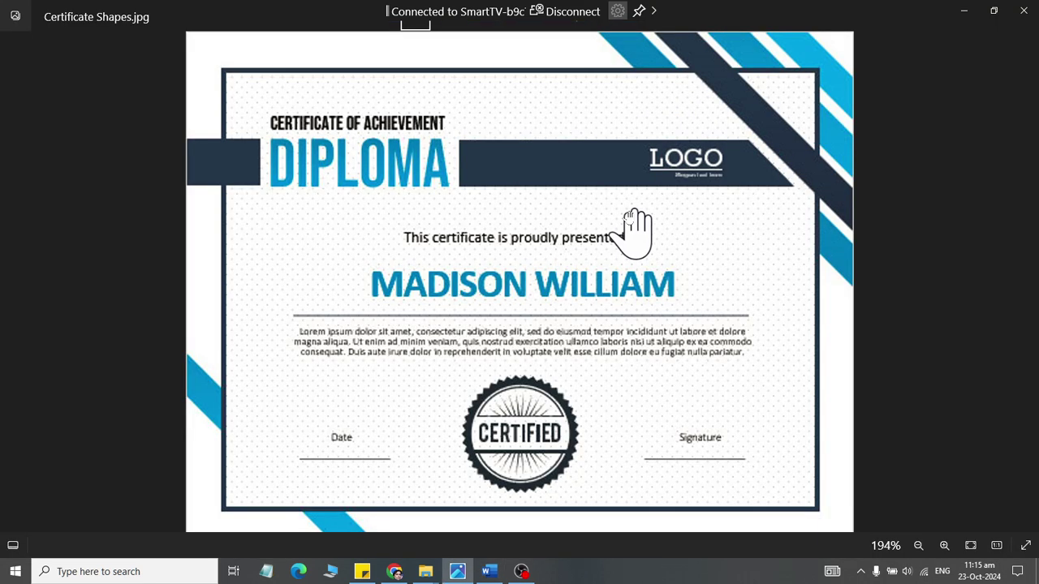
key(alt+Tab)
mouse_move(638, 227)
mouse_down()
mouse_move(599, 251)
mouse_move(608, 252)
mouse_up()
key(alt+Tab)
key(alt+Tab)
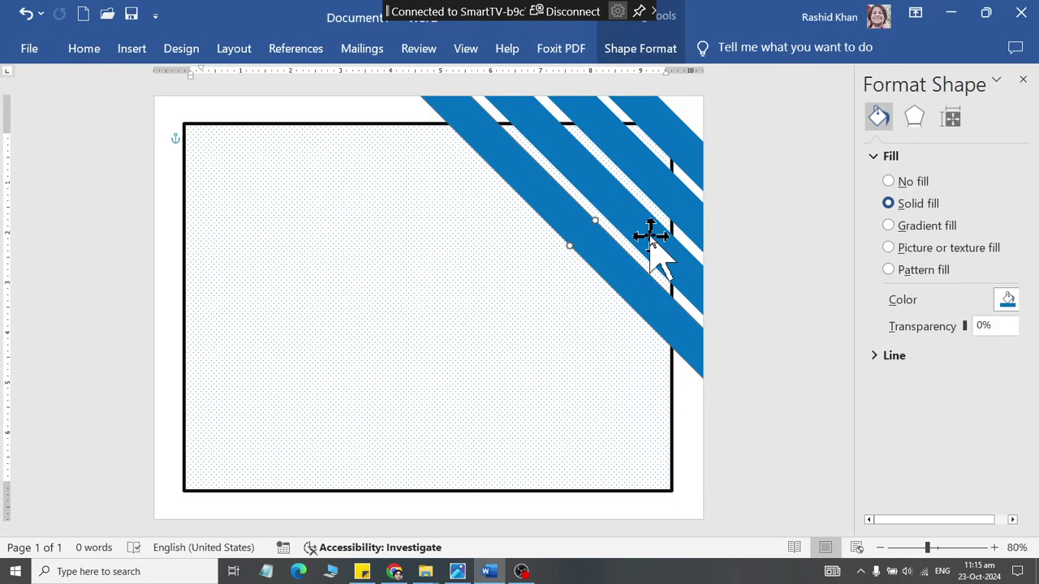
- Undo the copies, narrow the bar, and fill it blue with no outline
key(ctrl+z)
key(ctrl+z)
key(ctrl+z)
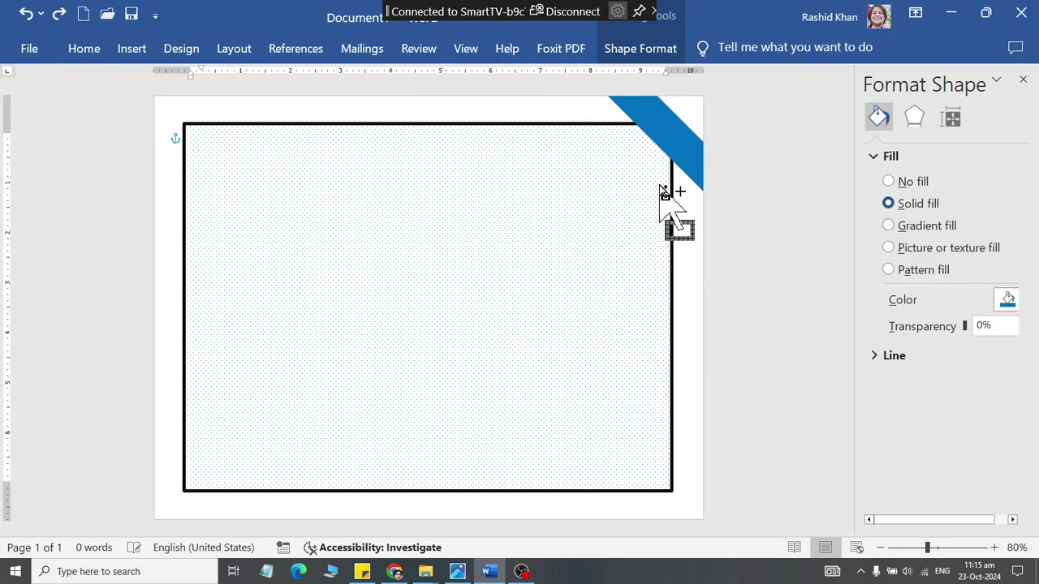
key(ctrl+z)
key(ctrl+z)
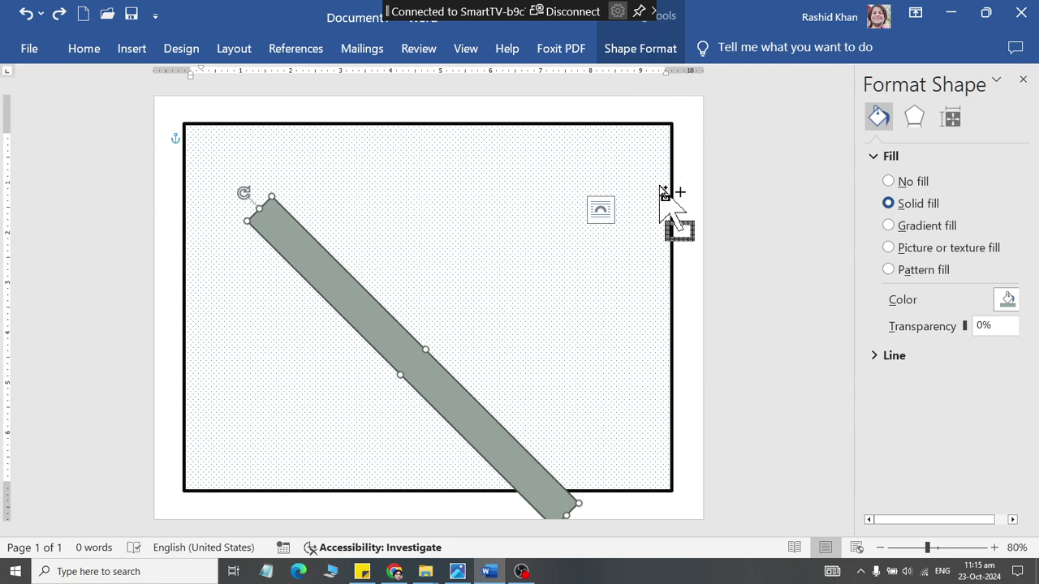
key(ctrl+z)
drag(429, 364, 420, 362)
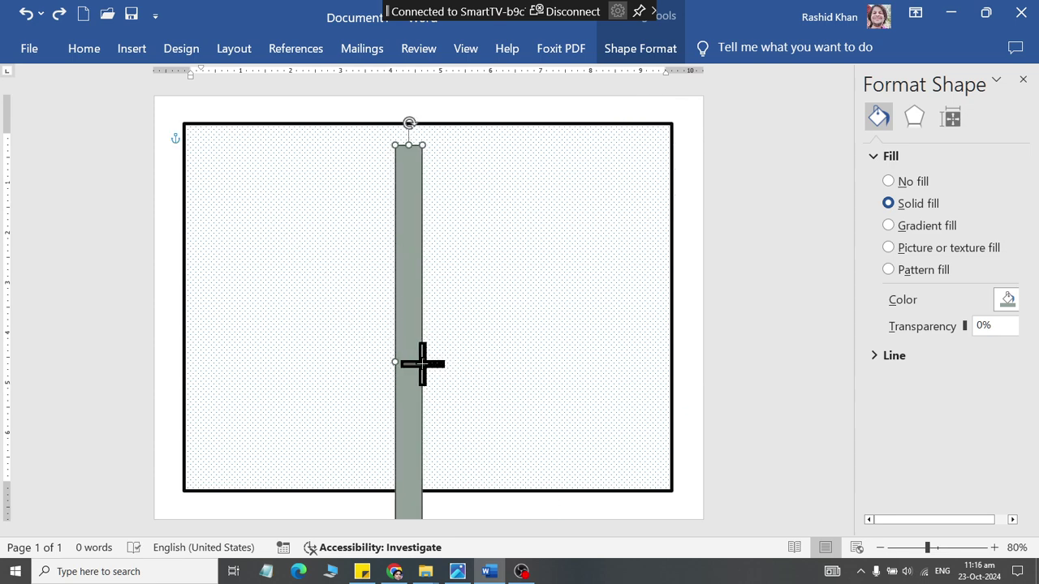
click(635, 48)
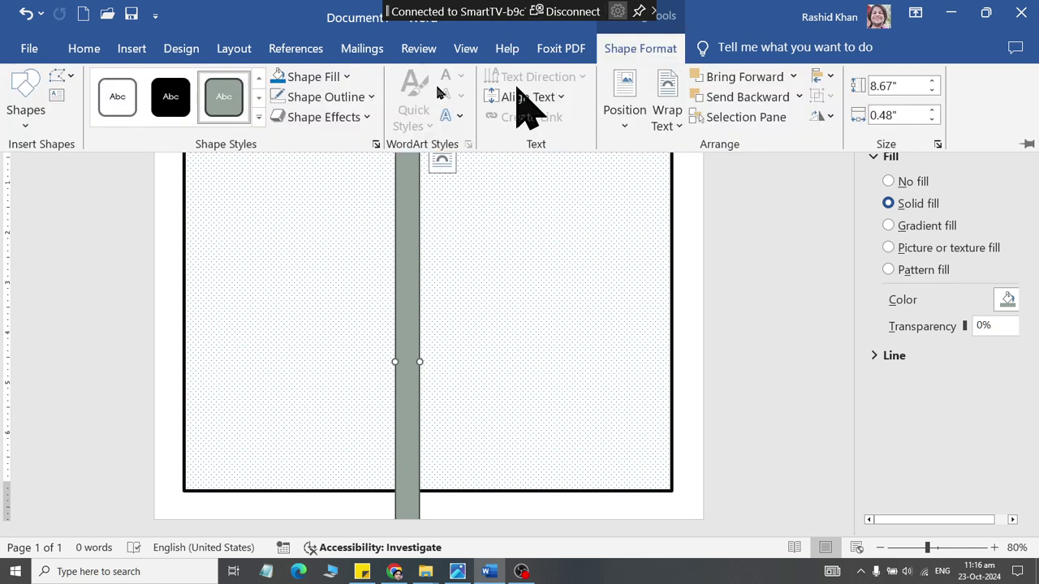
click(311, 77)
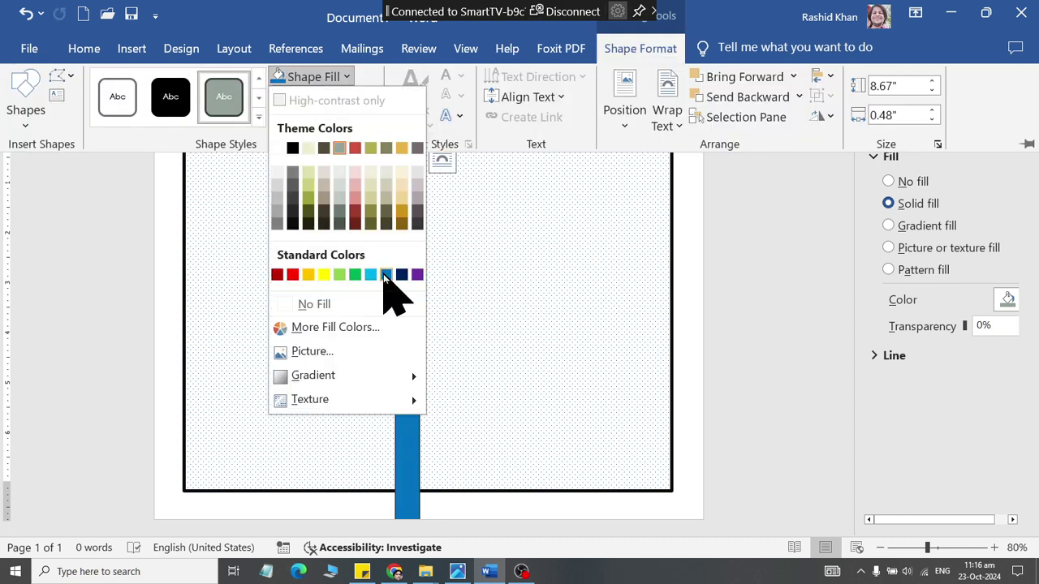
click(386, 275)
click(324, 96)
click(325, 325)
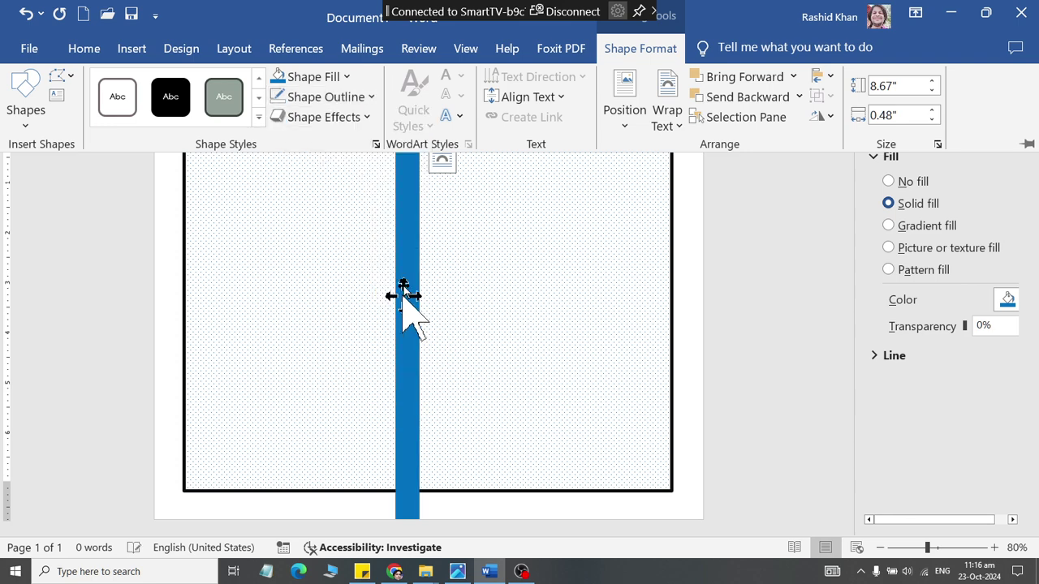
- Rotate the bar diagonally into the top-right corner and copy it into evenly spaced parallel bands
drag(403, 118, 203, 167)
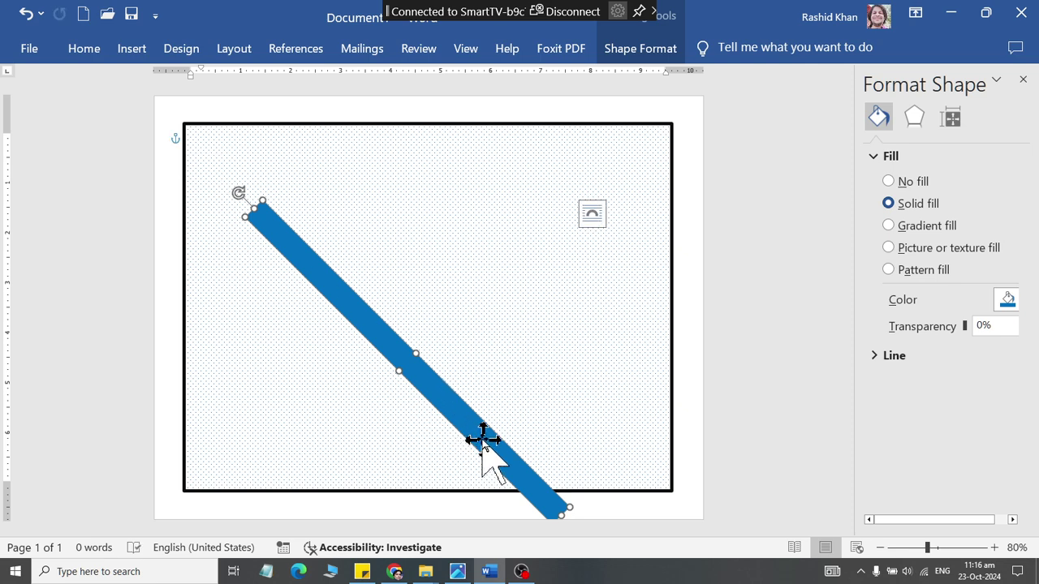
mouse_move(483, 440)
mouse_down()
mouse_move(715, 169)
mouse_move(701, 167)
mouse_up()
key(ctrl+c)
key(ctrl+v)
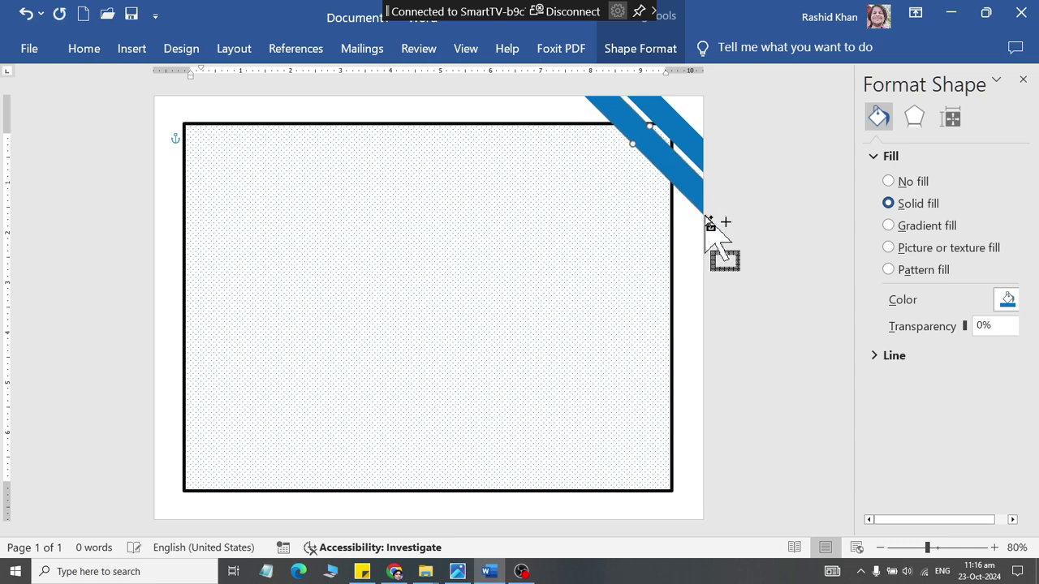
mouse_move(707, 220)
mouse_down()
mouse_move(642, 183)
mouse_move(618, 205)
mouse_move(616, 194)
mouse_up()
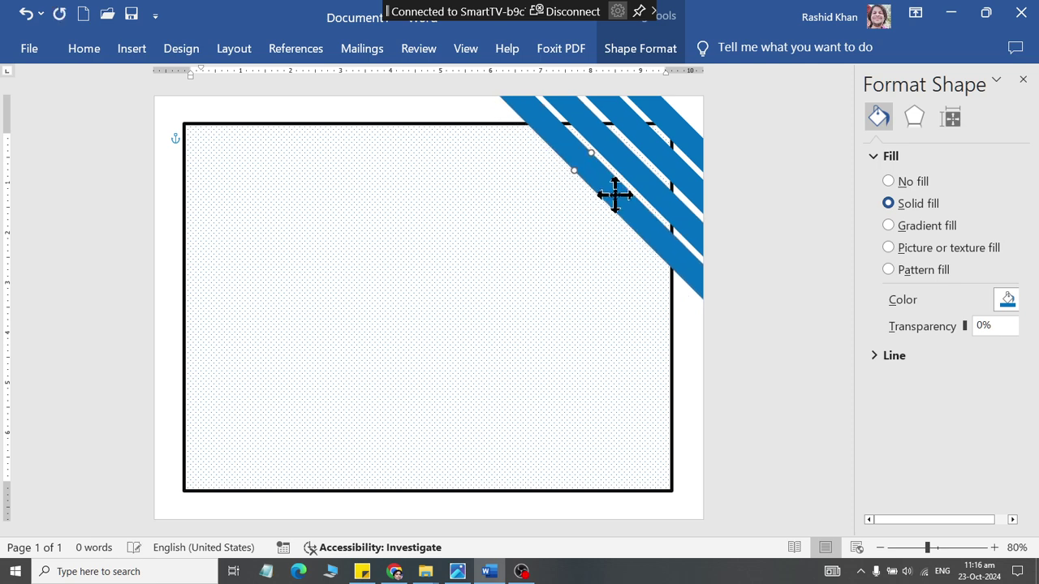
key(alt+Tab)
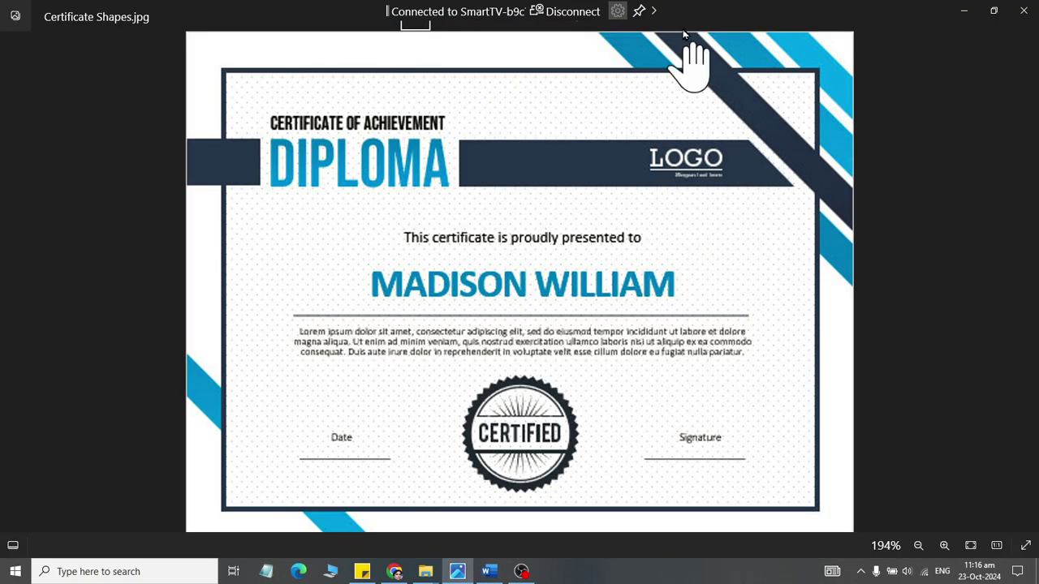
- Fill one of the top-right bands with the navy standard colour
key(alt+Tab)
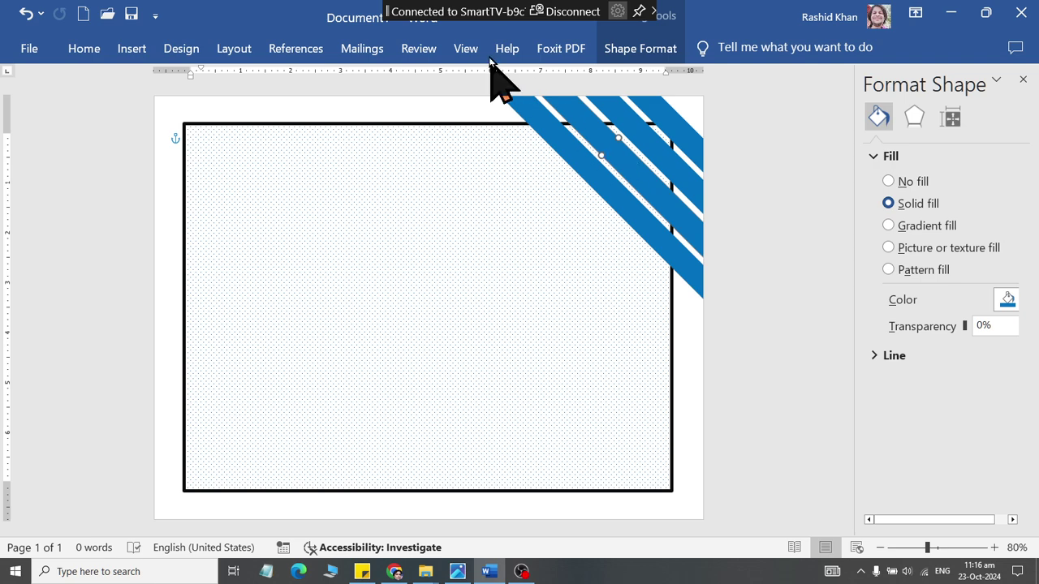
click(646, 48)
click(317, 77)
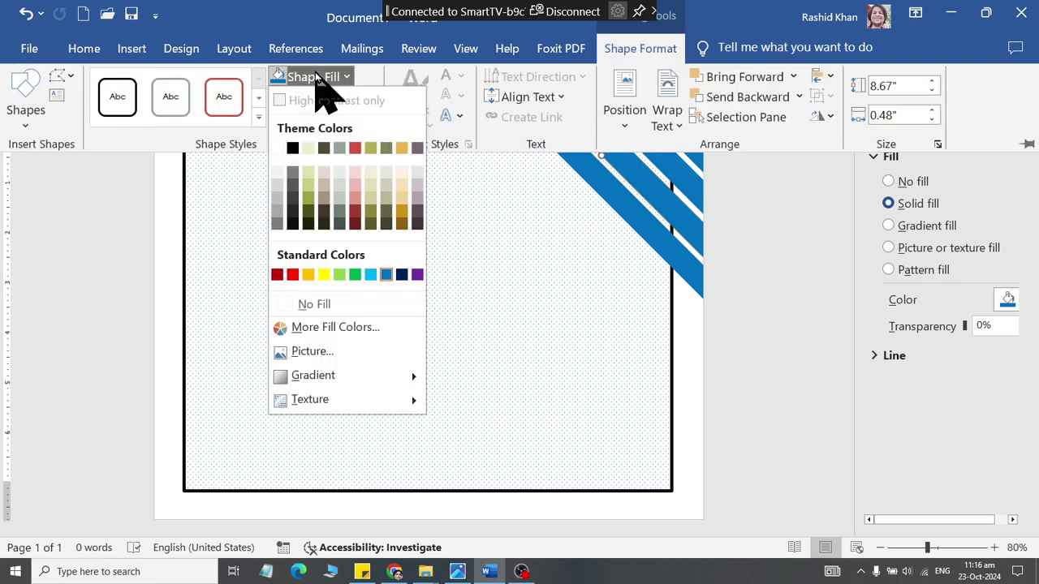
click(402, 276)
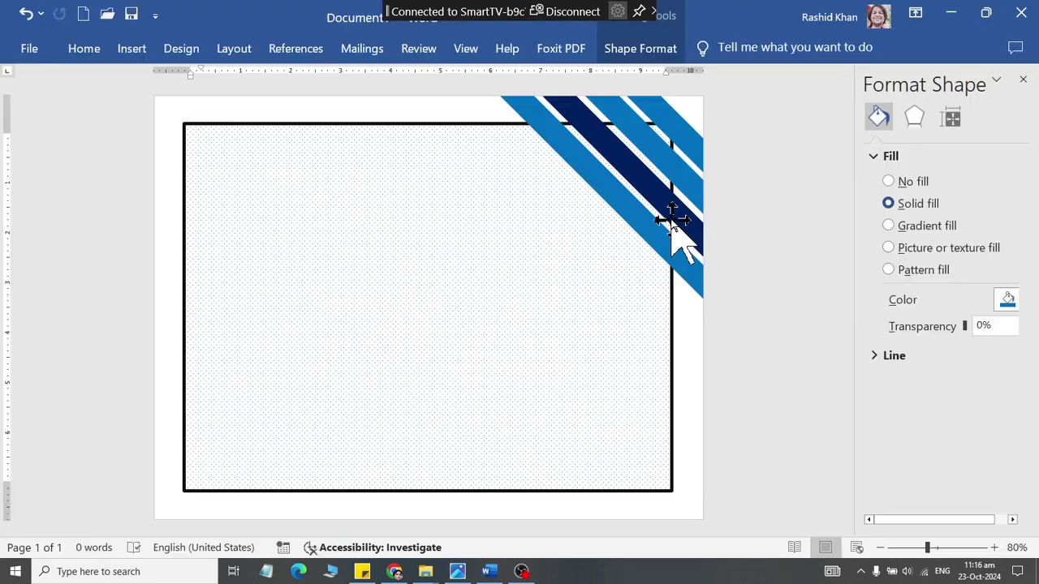
- Copy the navy band so it crosses the frame's bottom-left corner
mouse_move(672, 221)
mouse_down()
mouse_move(663, 199)
mouse_move(277, 511)
mouse_up()
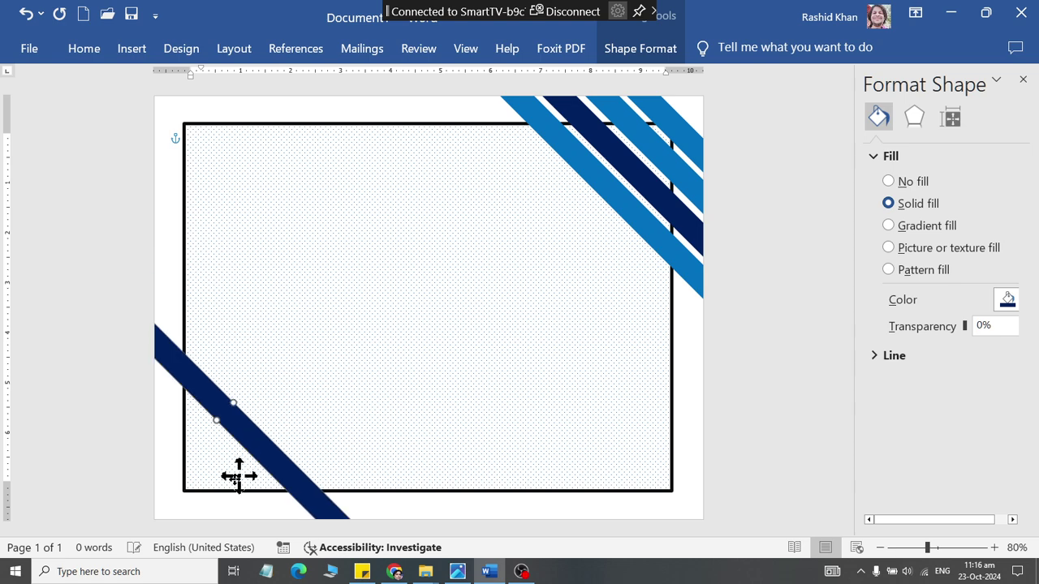
key(alt+Tab)
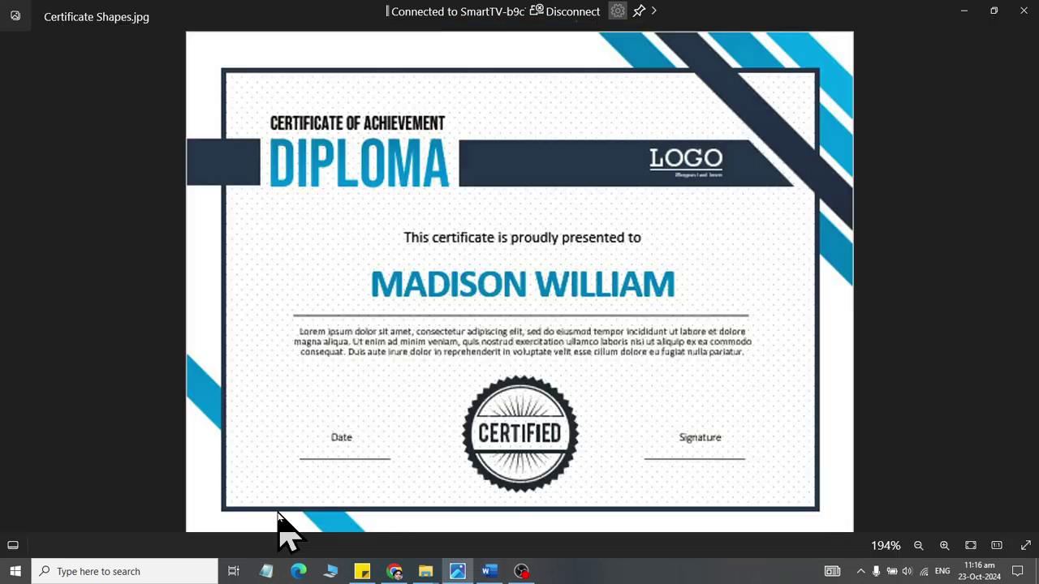
key(alt+Tab)
drag(241, 479, 261, 459)
- Fill the bottom-left band with blue
click(641, 50)
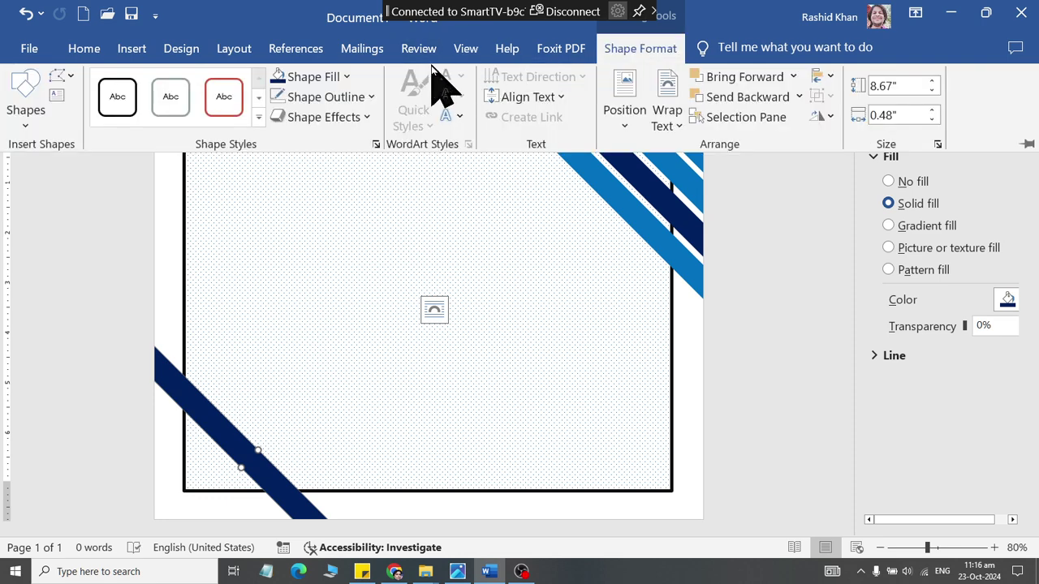
click(348, 77)
click(370, 274)
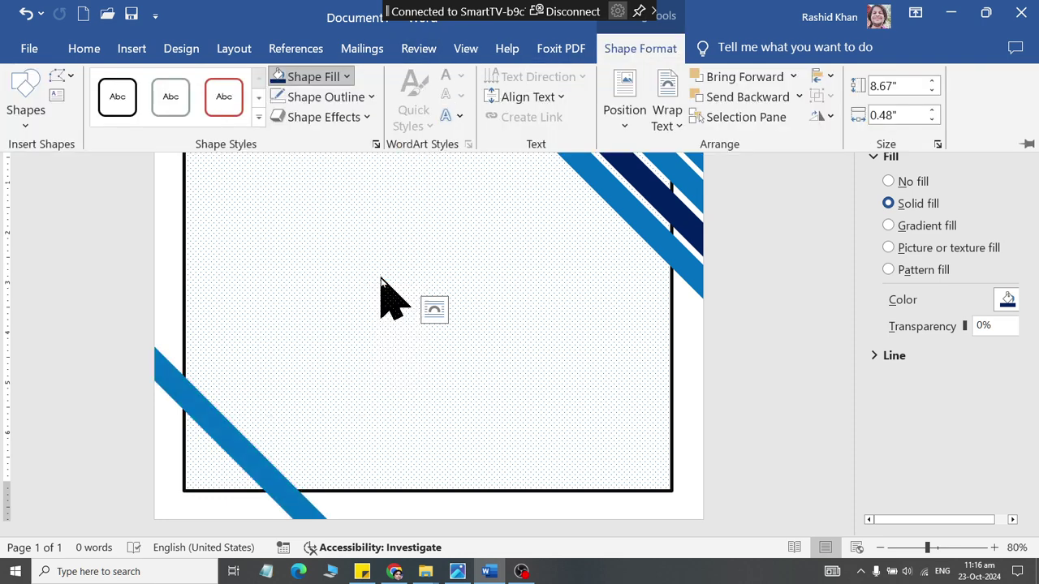
- Send the bottom-left blue band behind the dotted frame
right_click(228, 439)
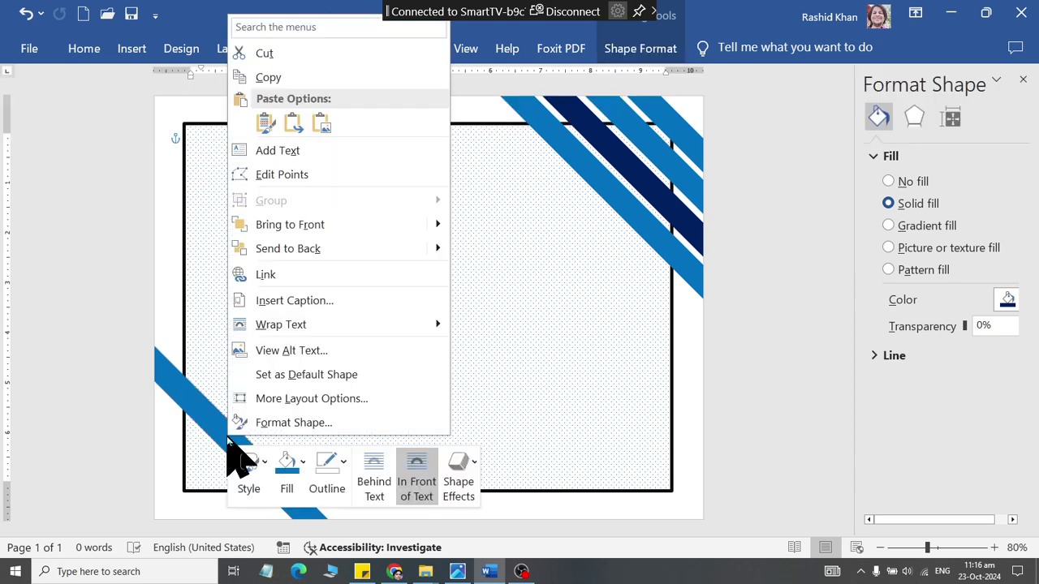
click(329, 246)
click(487, 301)
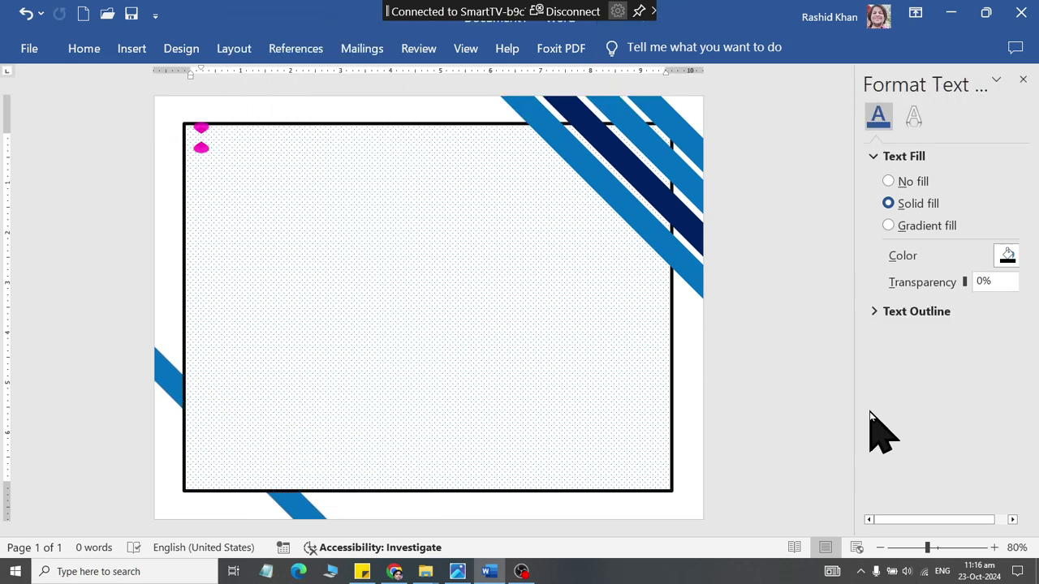
key(alt+Tab)
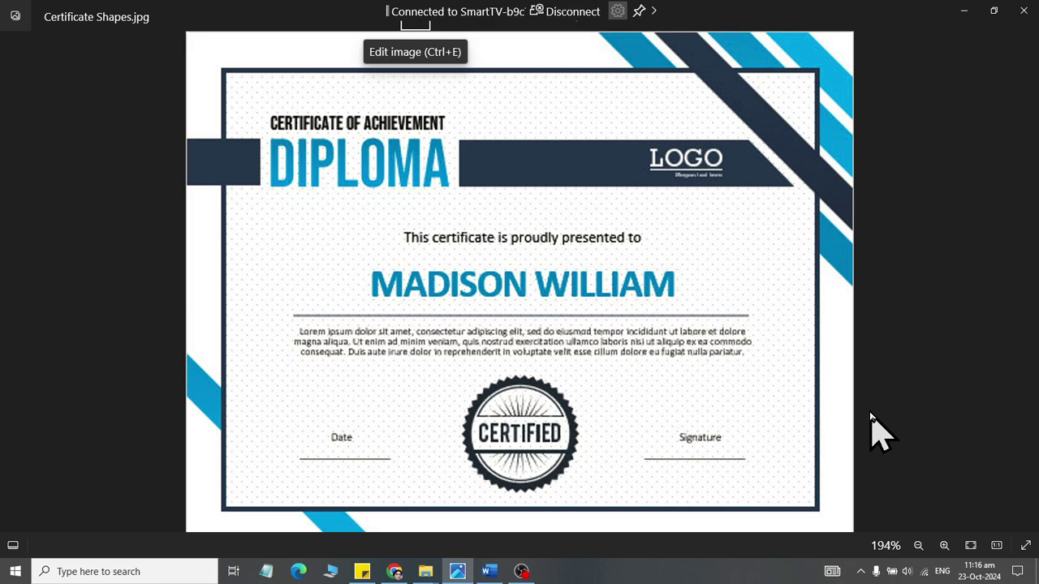
key(alt+Tab)
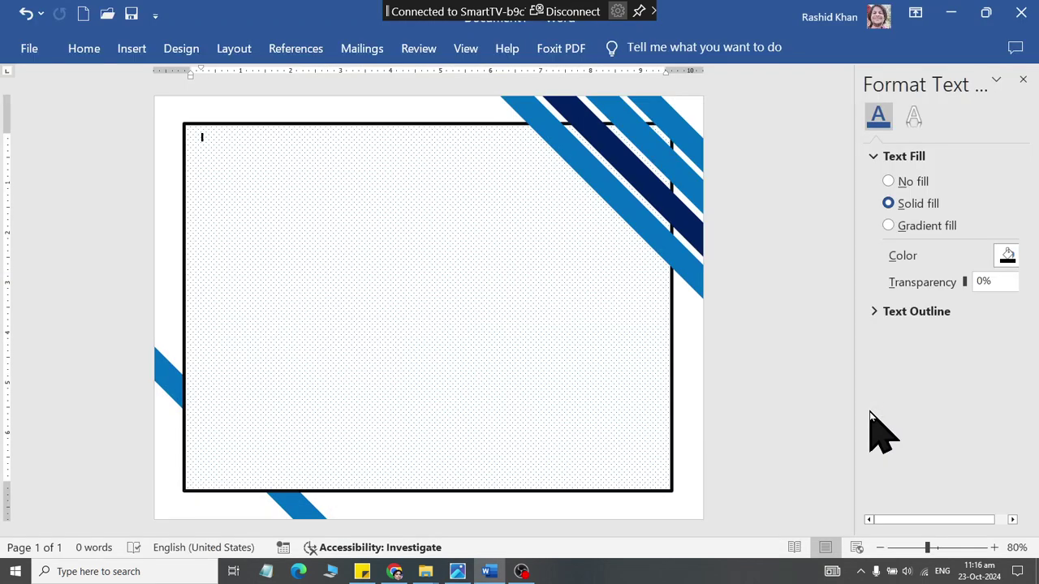
key(alt+Tab)
click(243, 438)
right_click(219, 418)
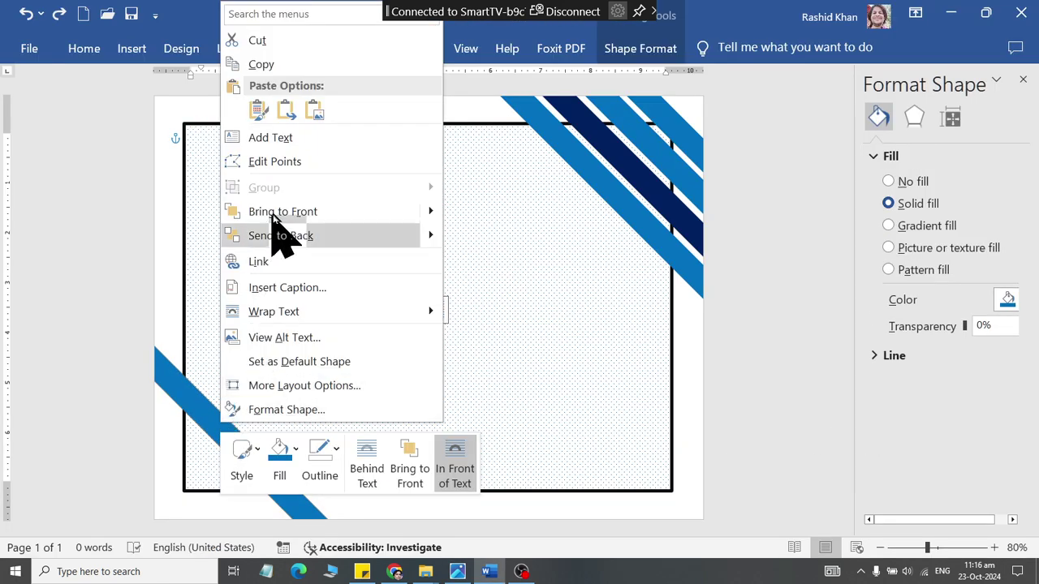
click(293, 237)
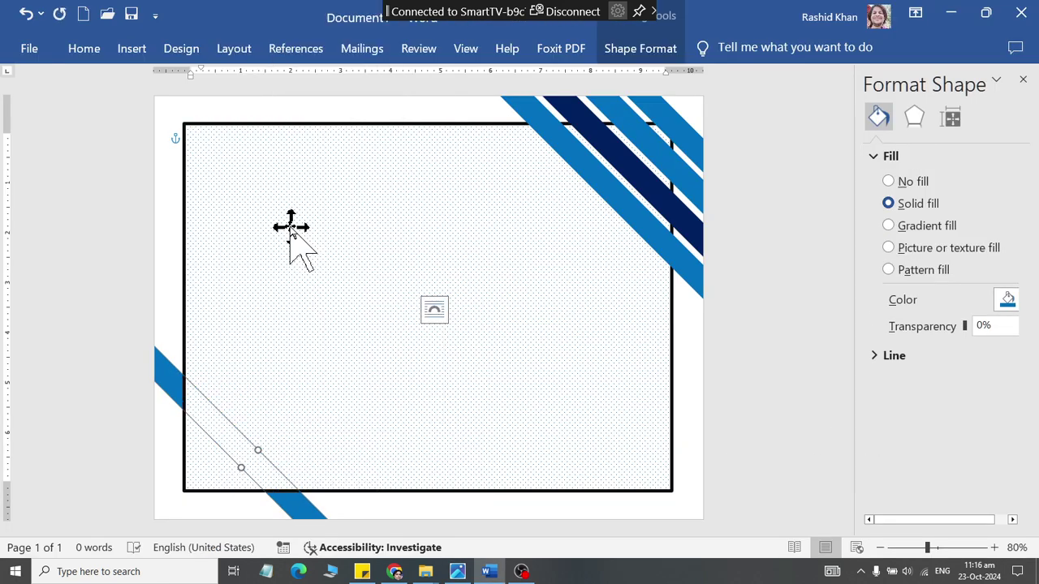
click(735, 356)
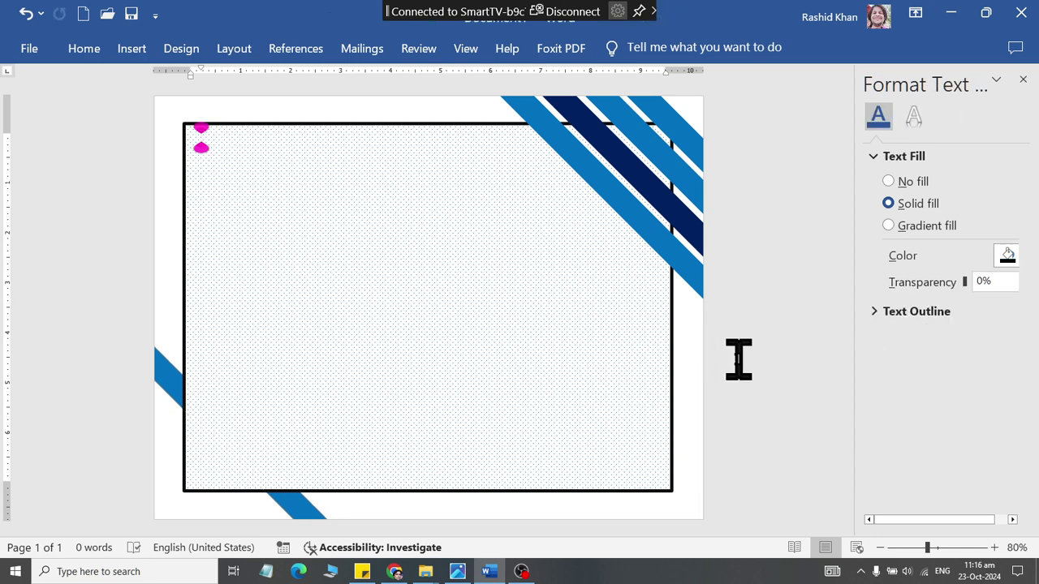
- Move a blue stripe to the page's middle and rotate it horizontal
click(292, 512)
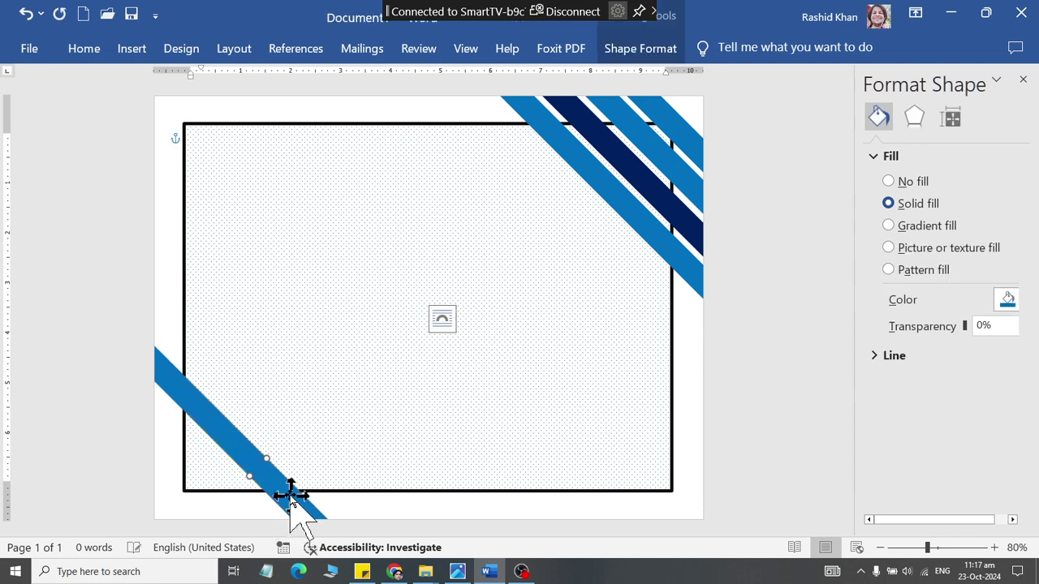
mouse_move(291, 497)
mouse_down()
mouse_move(430, 288)
mouse_move(448, 339)
mouse_up()
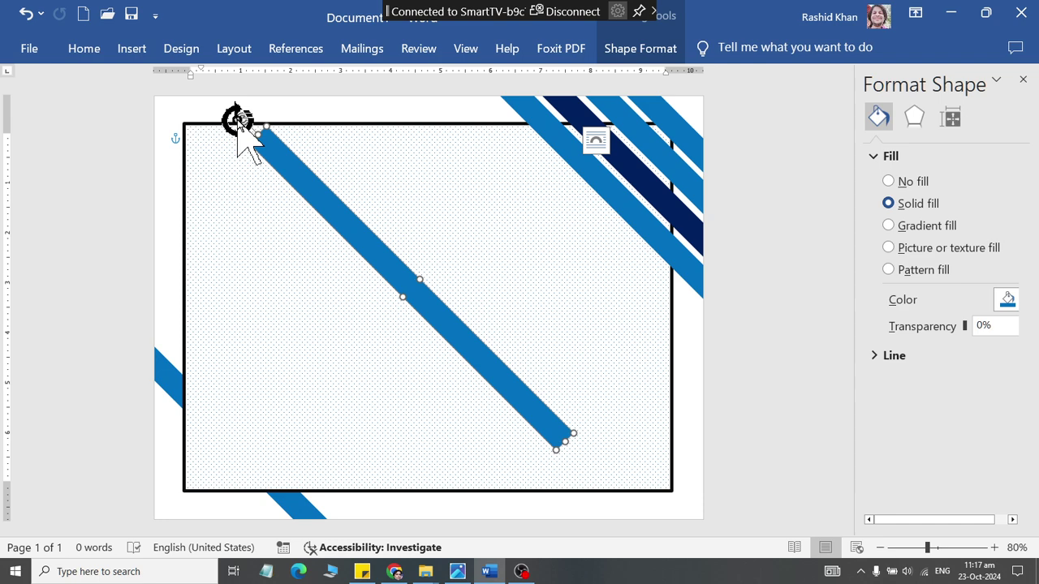
drag(238, 120, 172, 268)
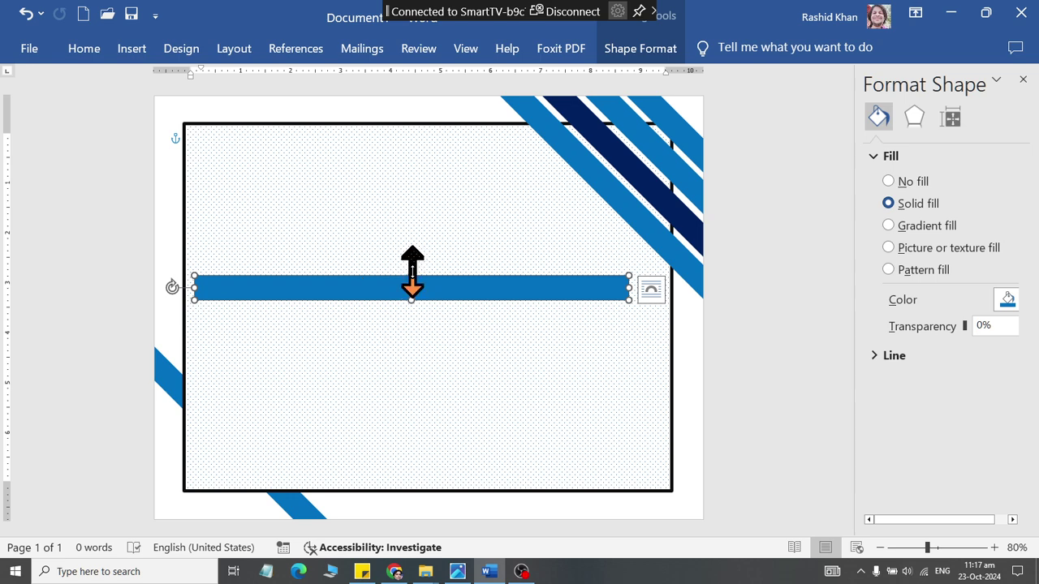
- Make the blue bar slightly taller, trim its left end, and copy it leftward
drag(412, 276, 425, 214)
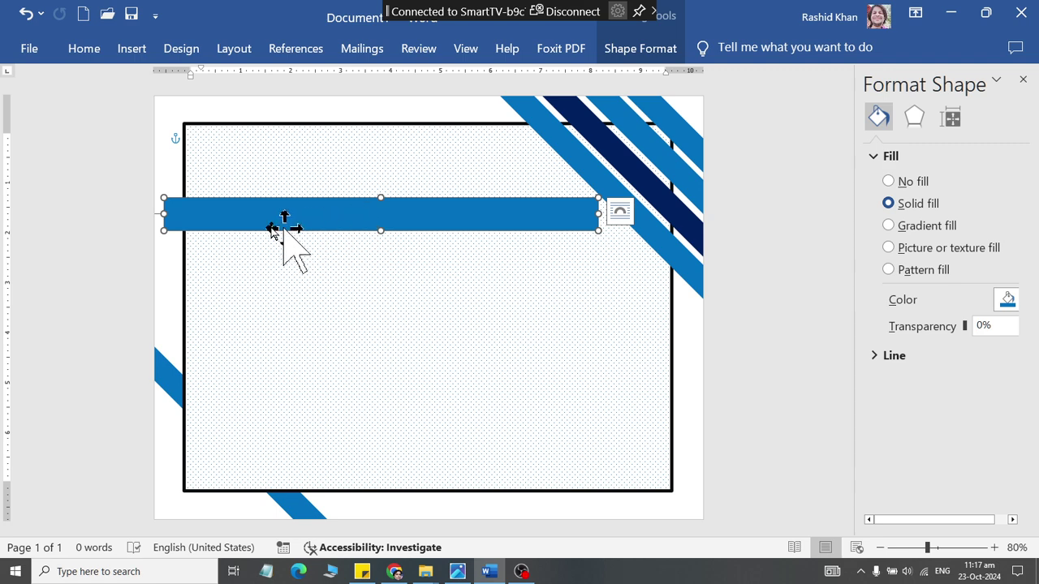
mouse_move(164, 214)
mouse_down()
mouse_move(417, 223)
mouse_move(350, 223)
mouse_move(374, 223)
mouse_up()
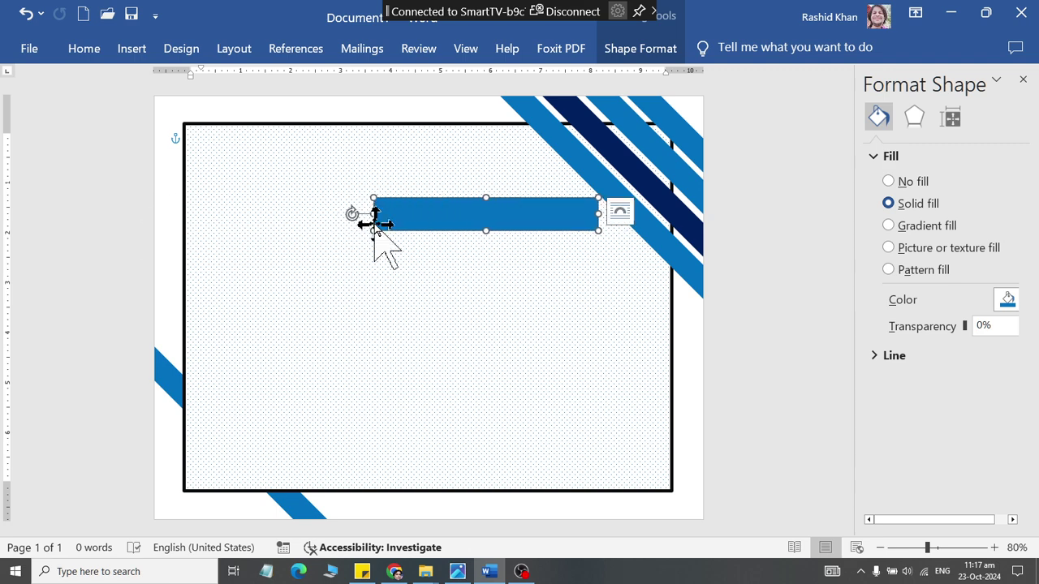
drag(492, 213, 274, 213)
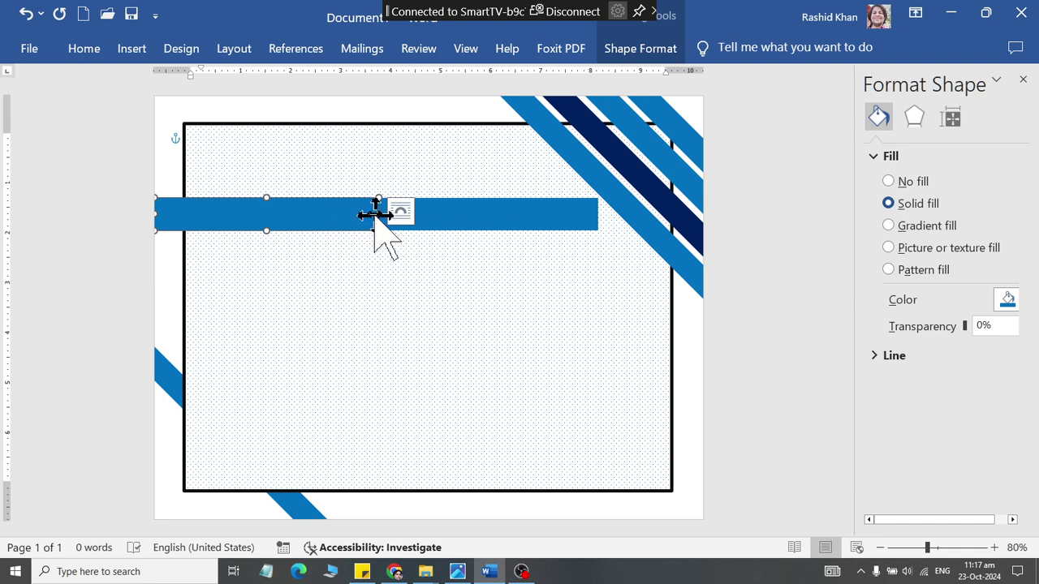
- Shrink the copy into a short left-edge block and reselect the long bar
mouse_move(379, 213)
mouse_down()
mouse_move(209, 211)
mouse_move(219, 214)
mouse_up()
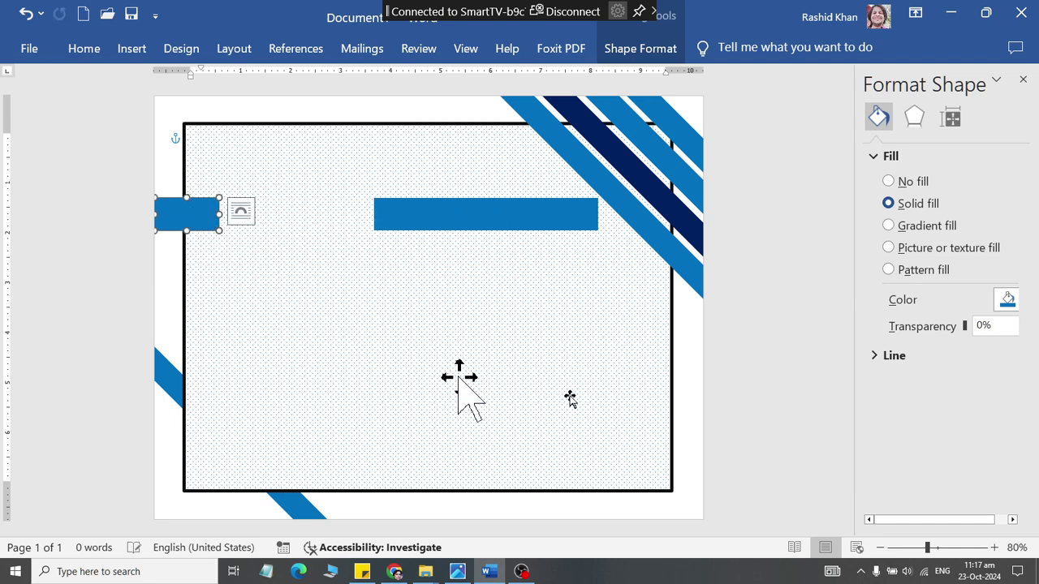
click(811, 390)
click(514, 214)
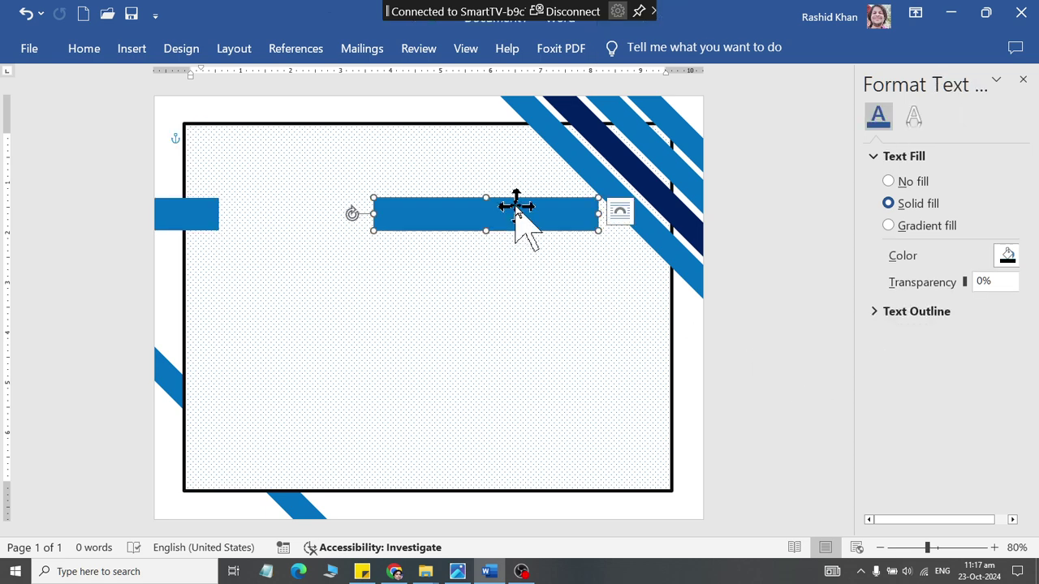
click(641, 51)
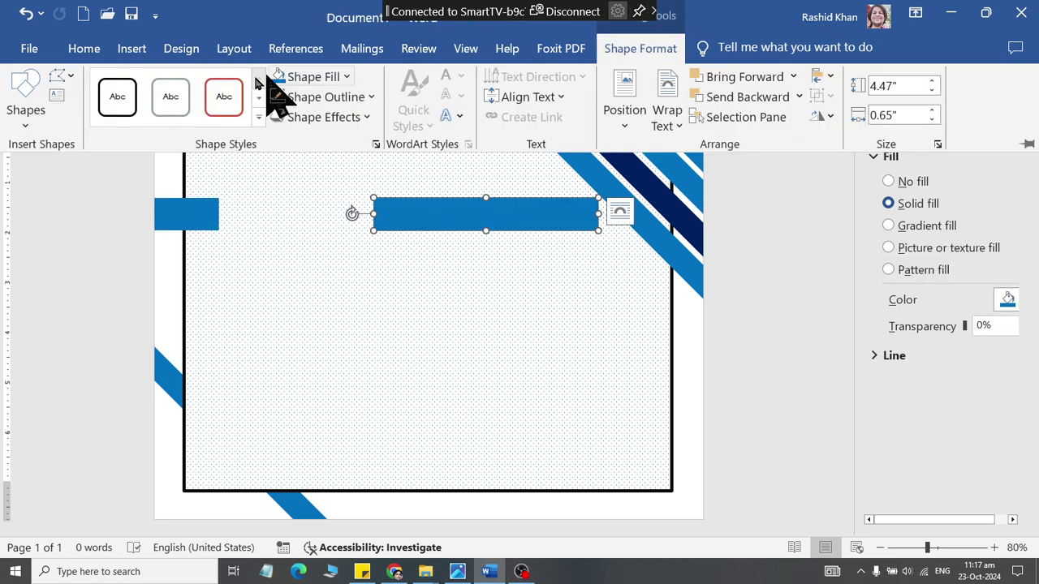
- Use Edit Points to pull the long bar's bottom-right corner slightly right
click(60, 77)
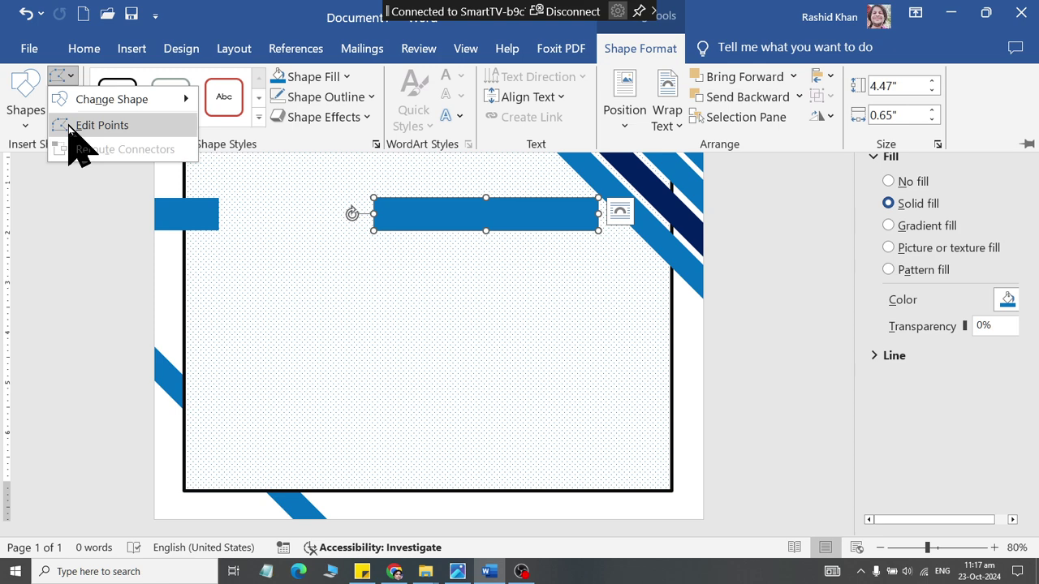
click(98, 125)
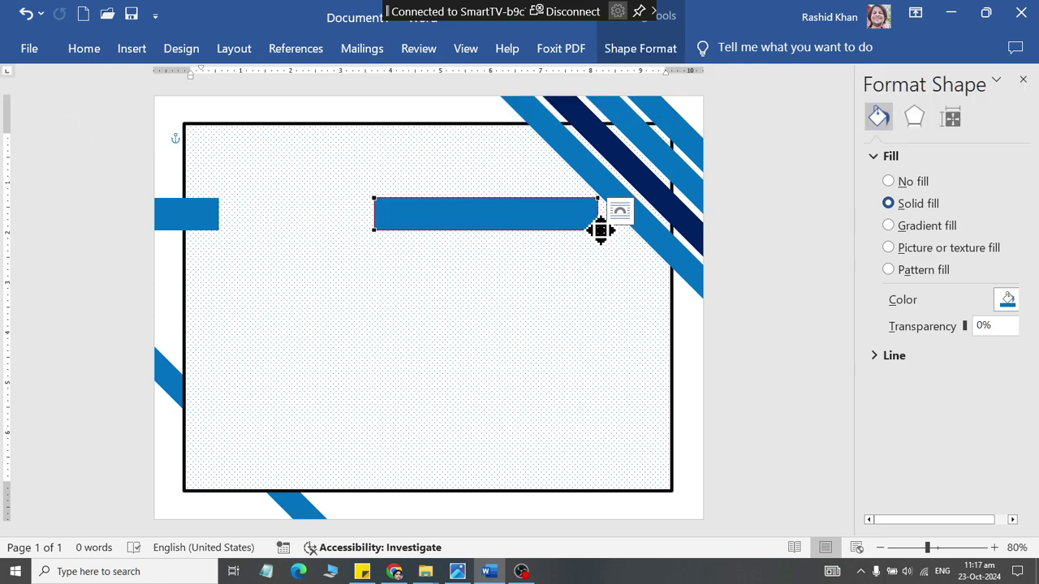
drag(601, 231, 625, 232)
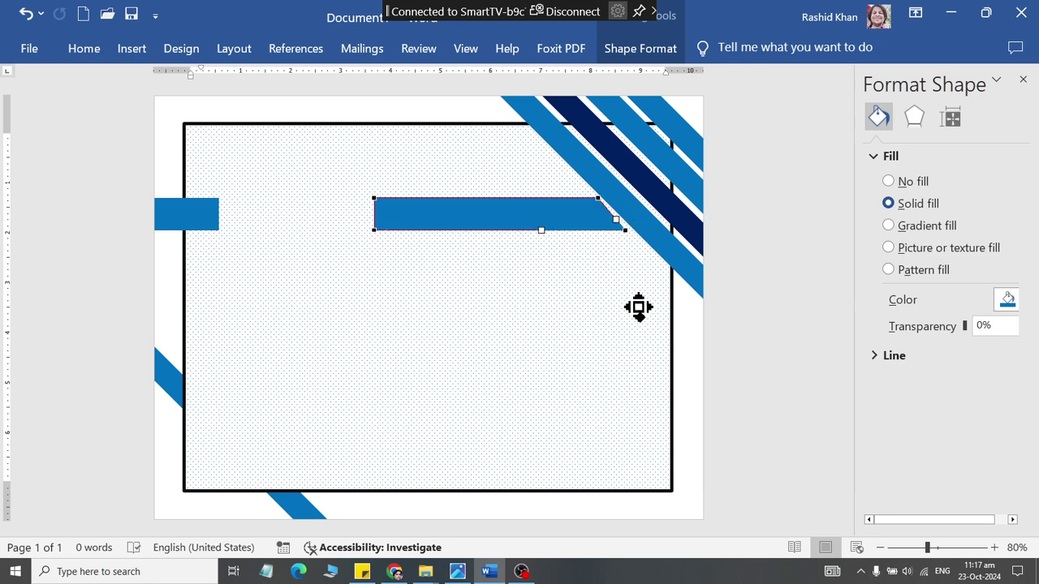
click(763, 329)
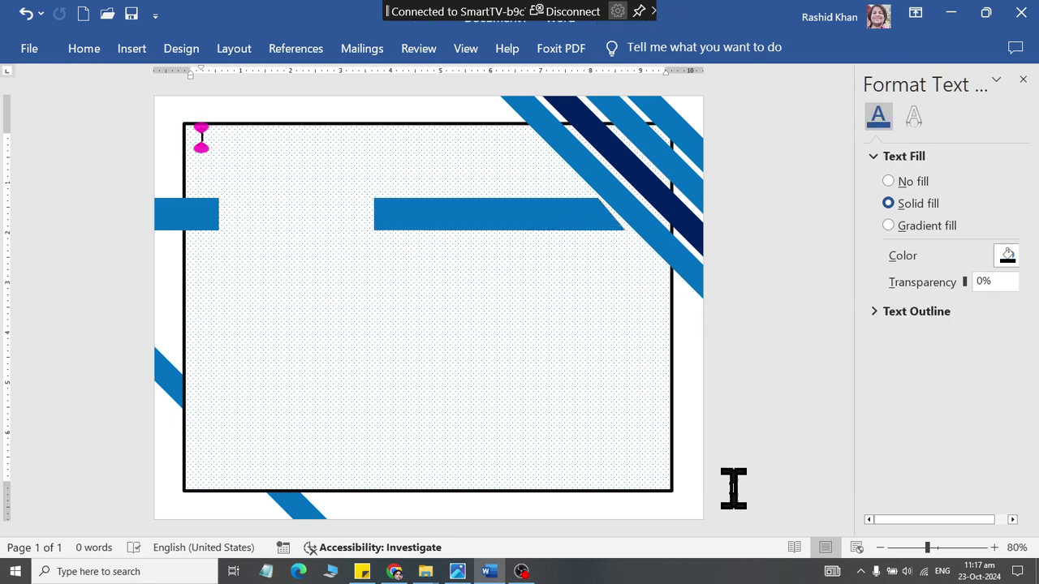
- Stretch the long bar's bottom-right point further so its end slants diagonally
click(649, 246)
ctrl+scroll(767, 203, up, 2)
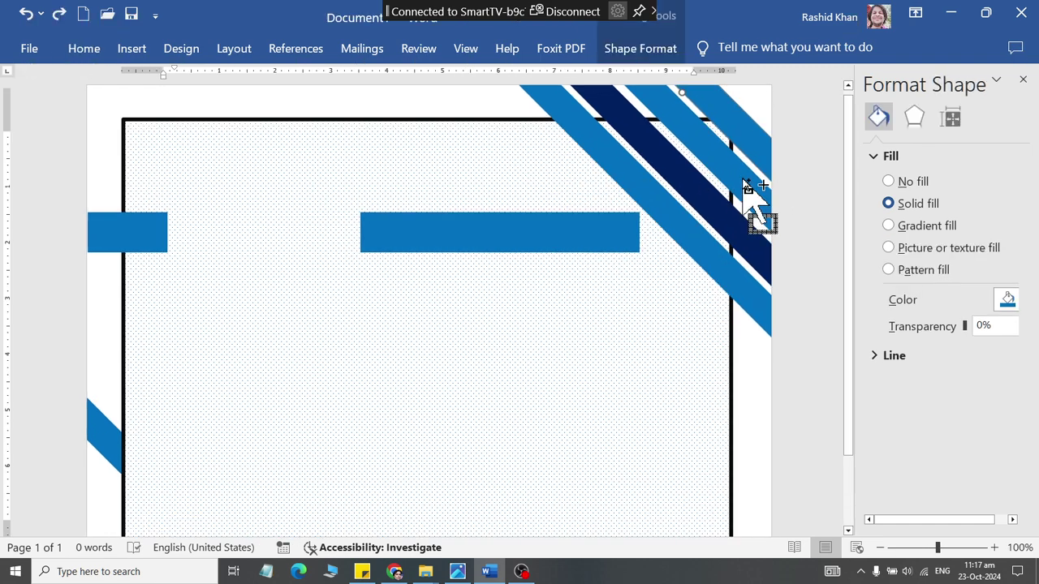
ctrl+scroll(755, 203, up, 3)
click(673, 247)
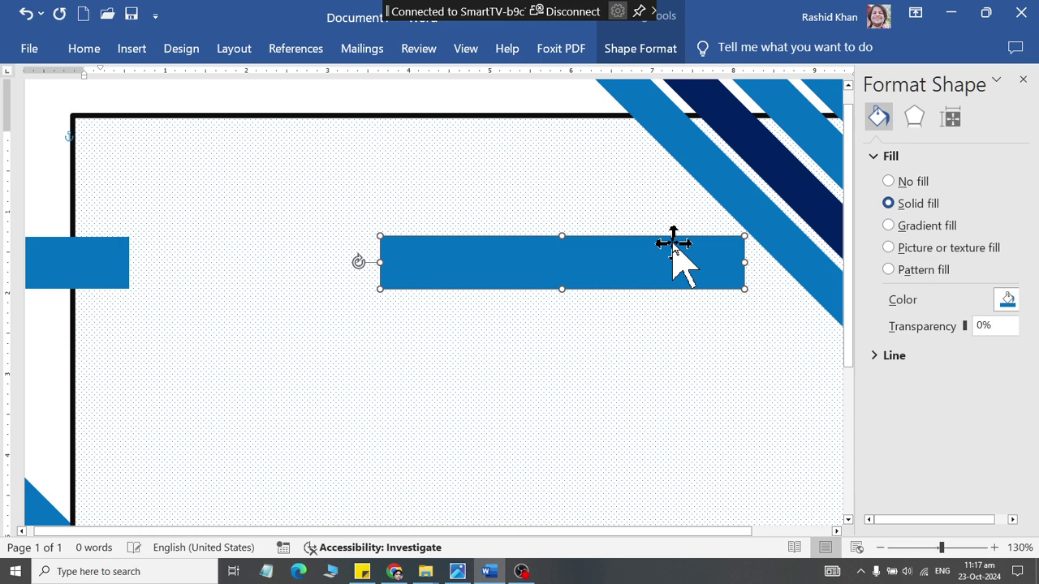
click(617, 50)
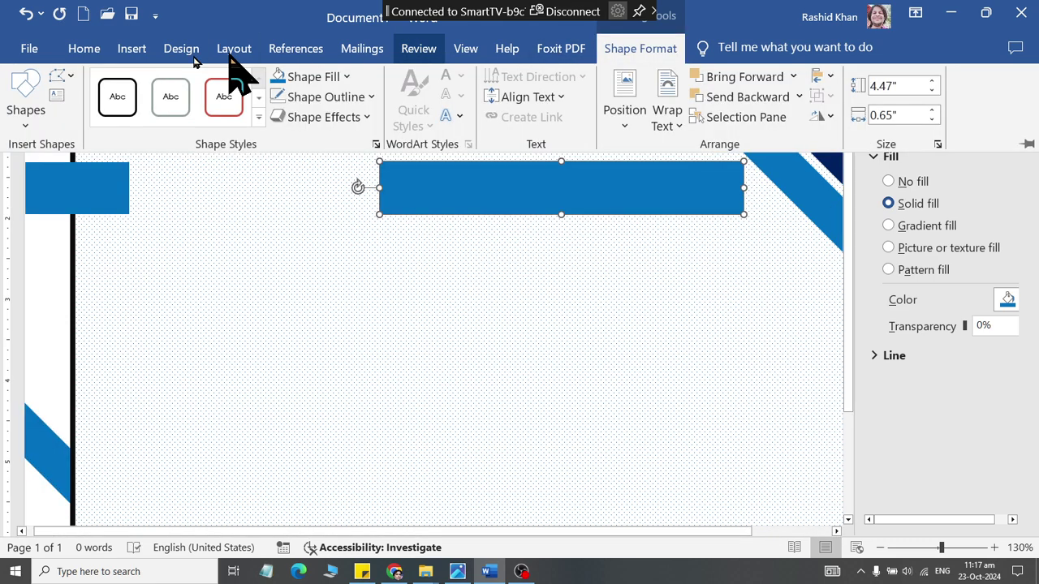
click(72, 75)
click(94, 125)
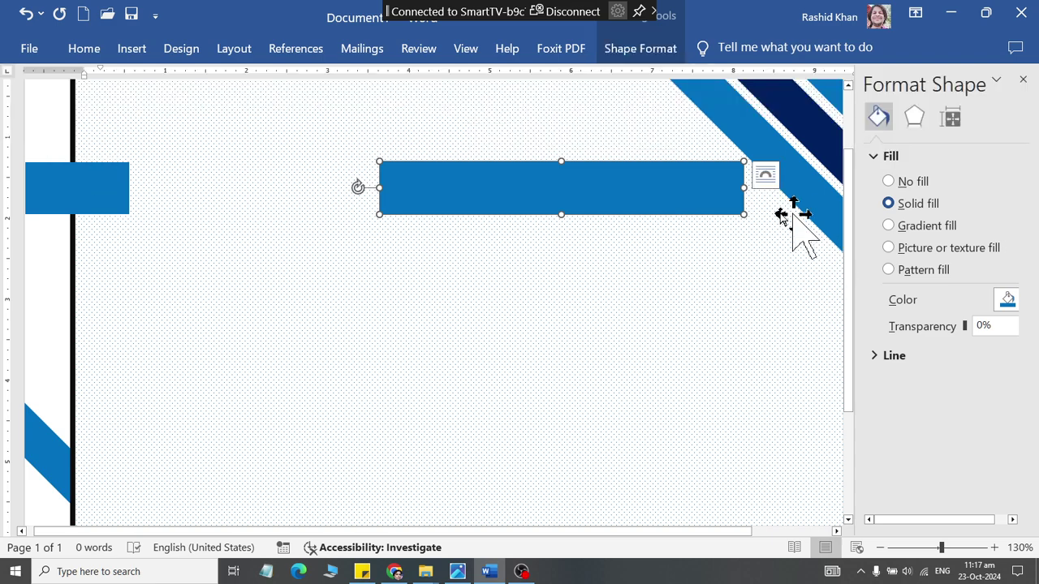
drag(742, 213, 794, 215)
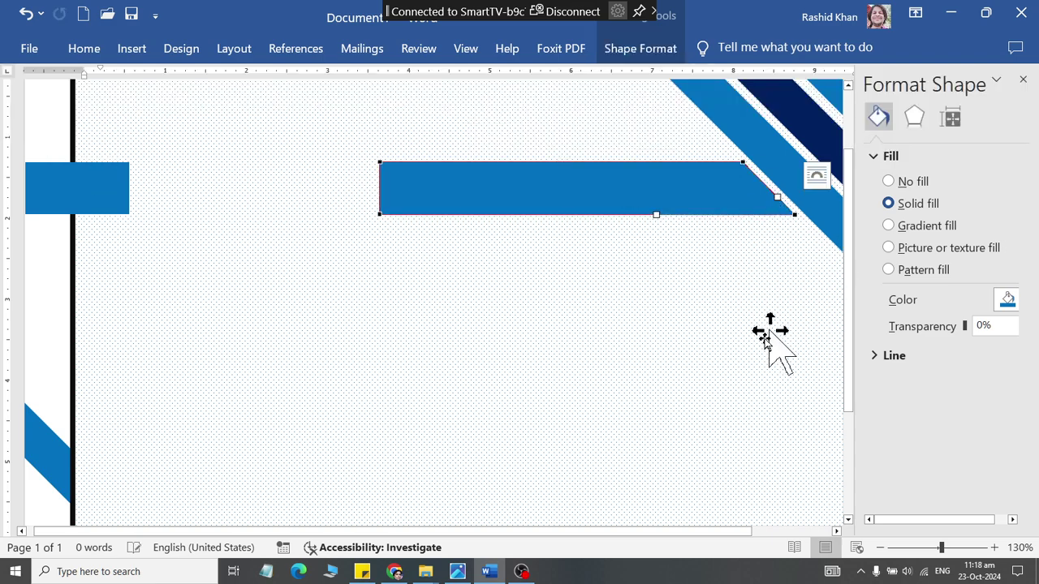
click(650, 313)
scroll(650, 313, down, 4)
scroll(539, 287, down, 1)
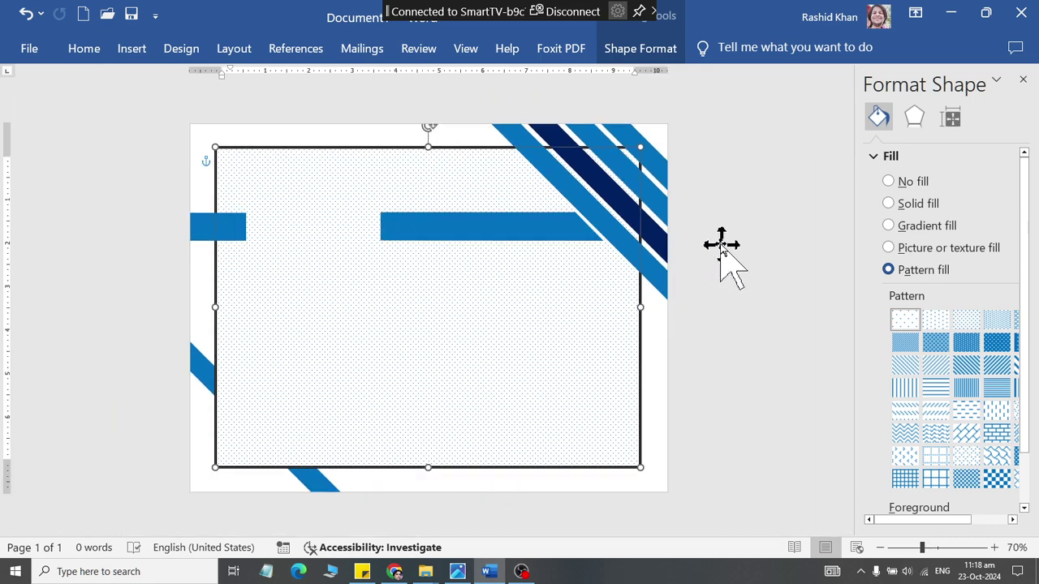
- Draw a straight horizontal line across the lower middle of the frame
key(alt+Tab)
click(376, 230)
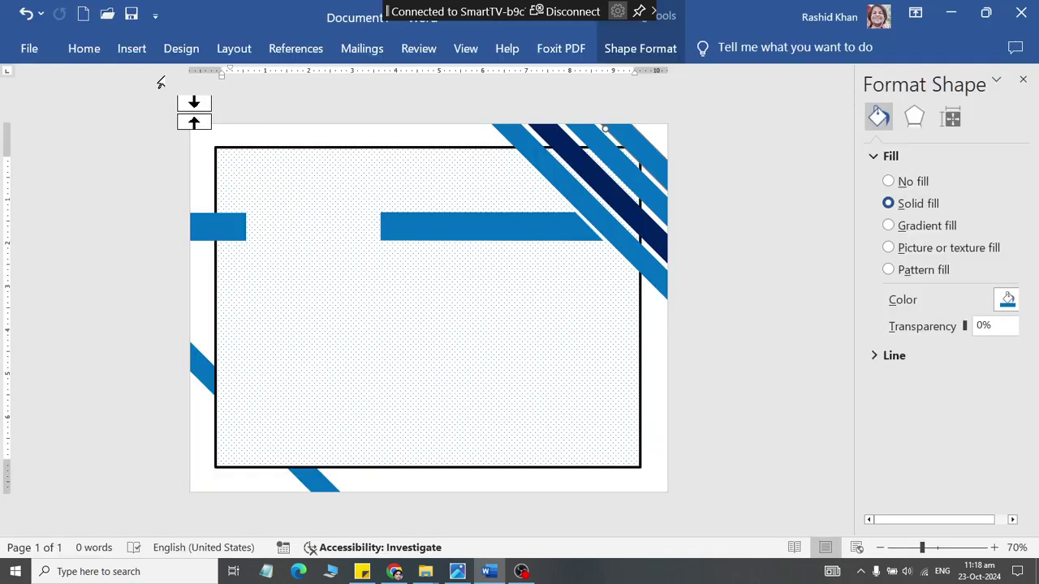
key(alt+Tab)
click(130, 49)
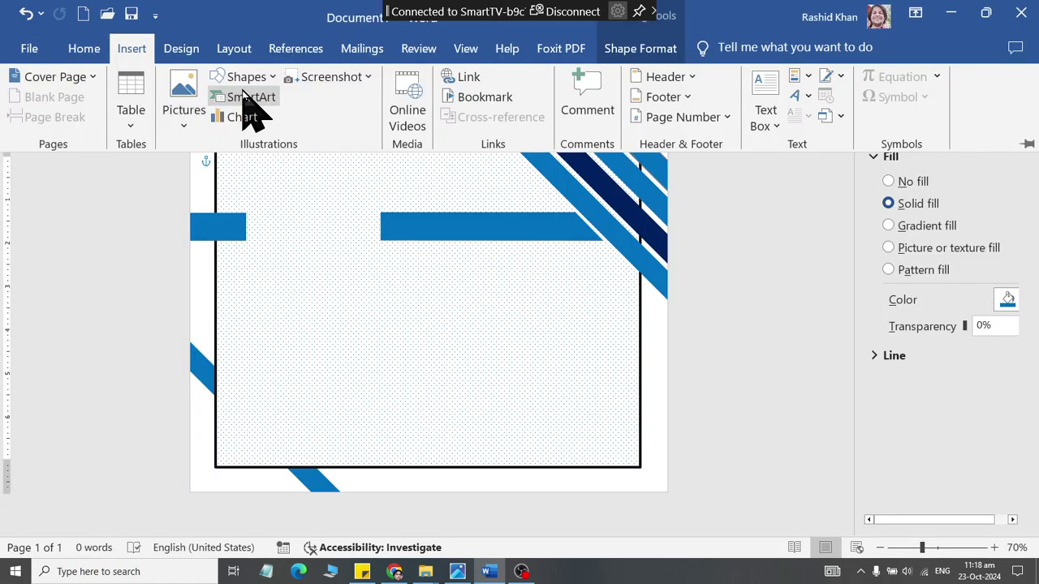
click(242, 75)
click(237, 115)
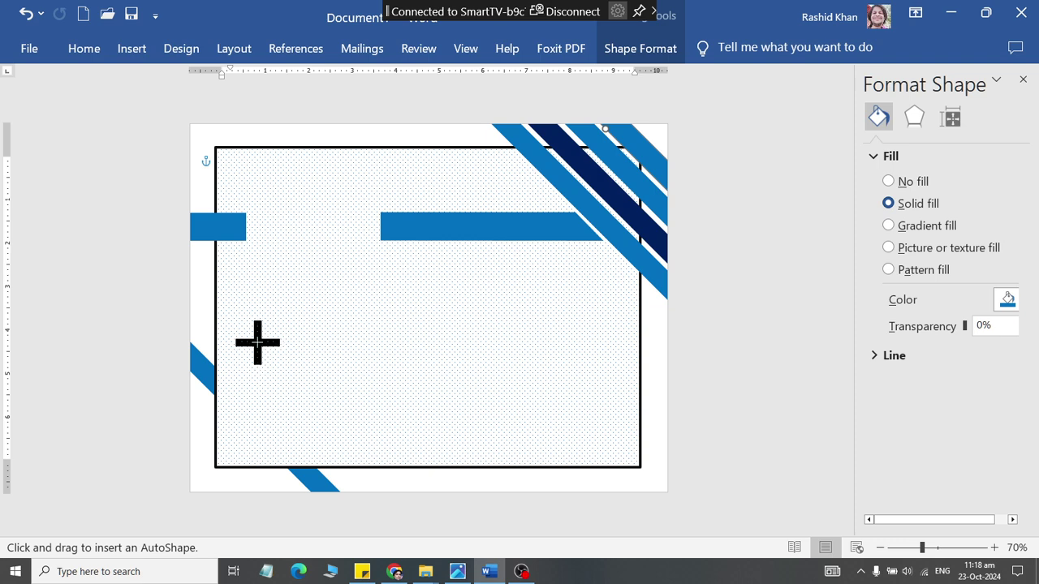
drag(237, 343, 623, 363)
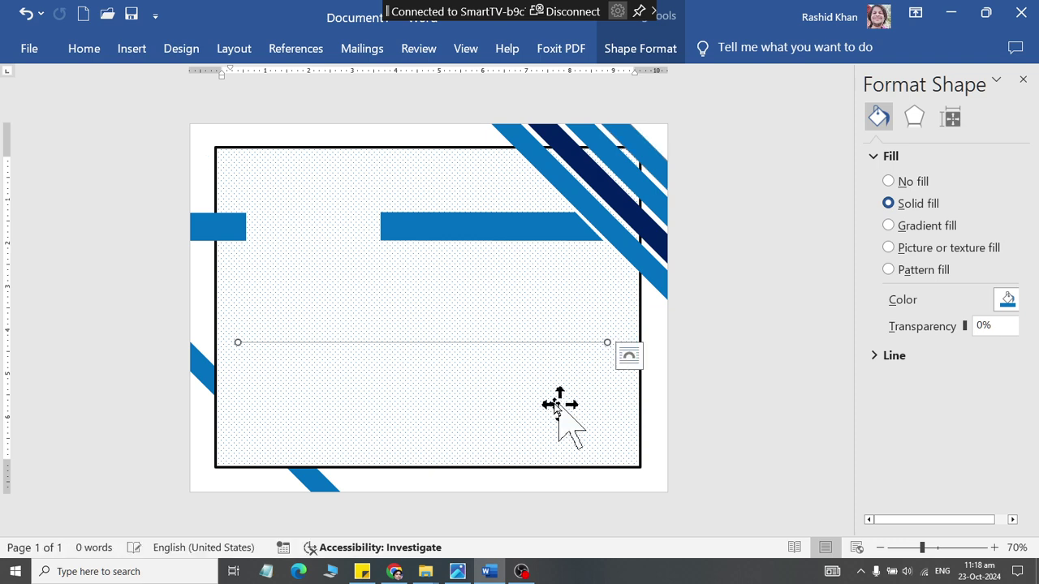
- Give the line a thin style and a dark blue outline
click(629, 50)
click(258, 117)
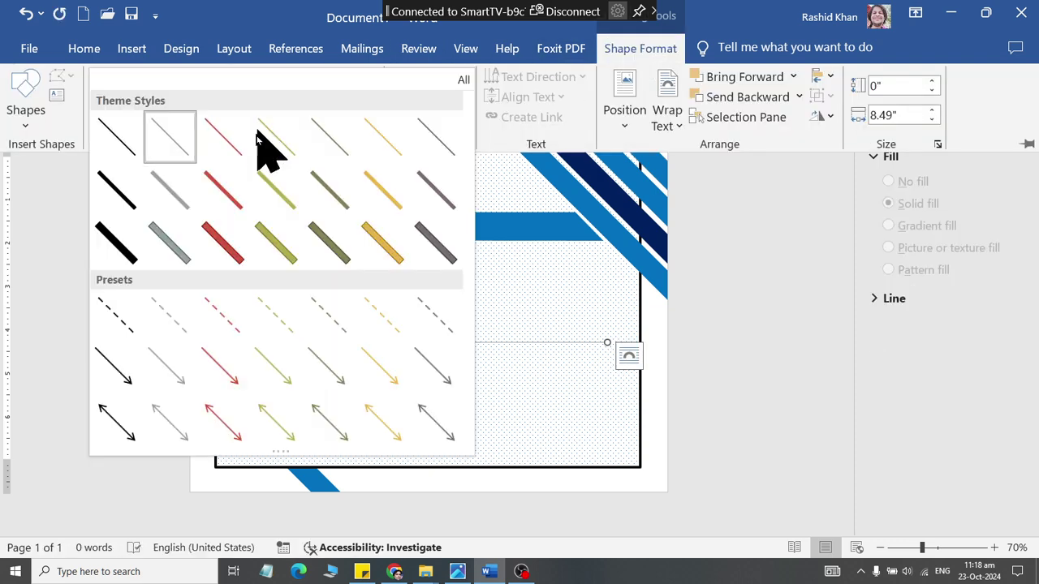
click(140, 243)
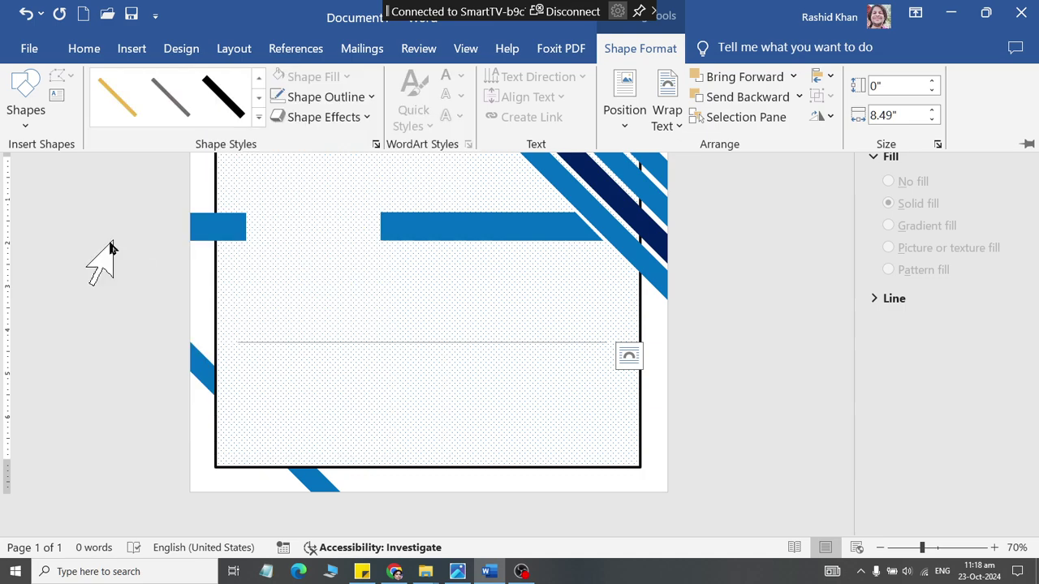
click(258, 117)
click(118, 191)
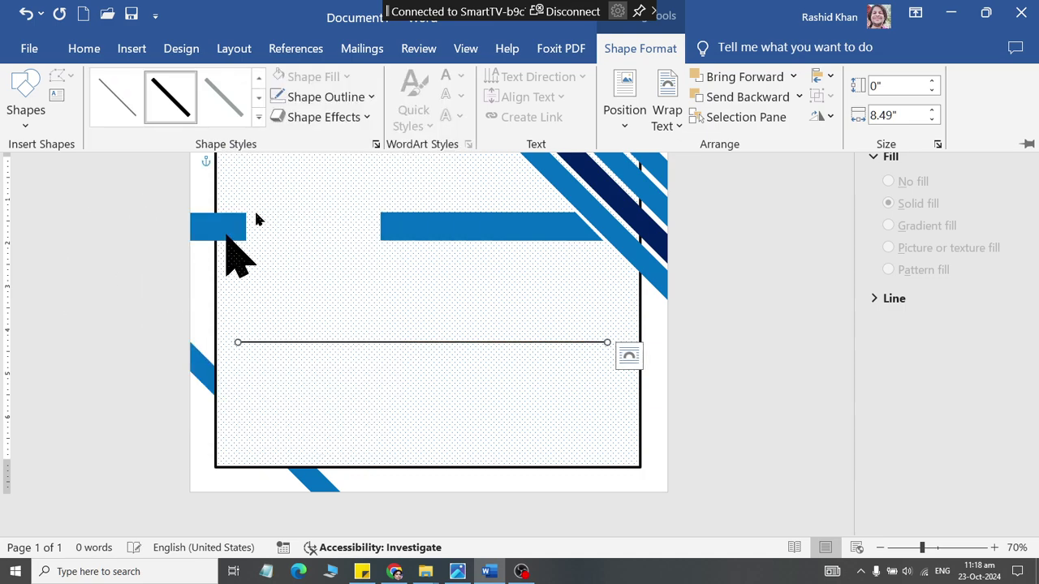
click(333, 98)
click(401, 295)
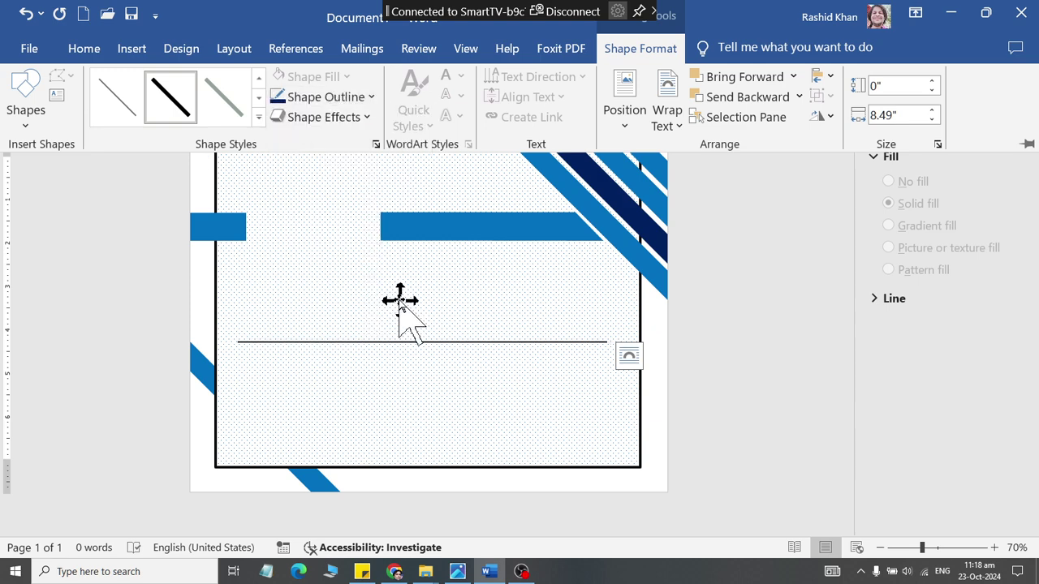
click(705, 348)
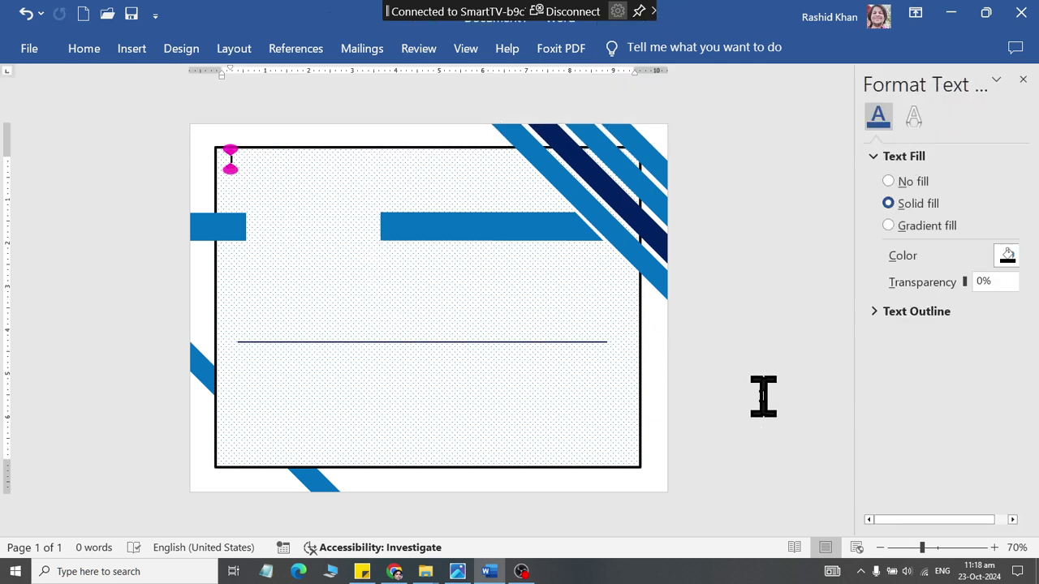
- Save the document as Smart Certificate.docx in Word_Files\Highest
key(ctrl+s)
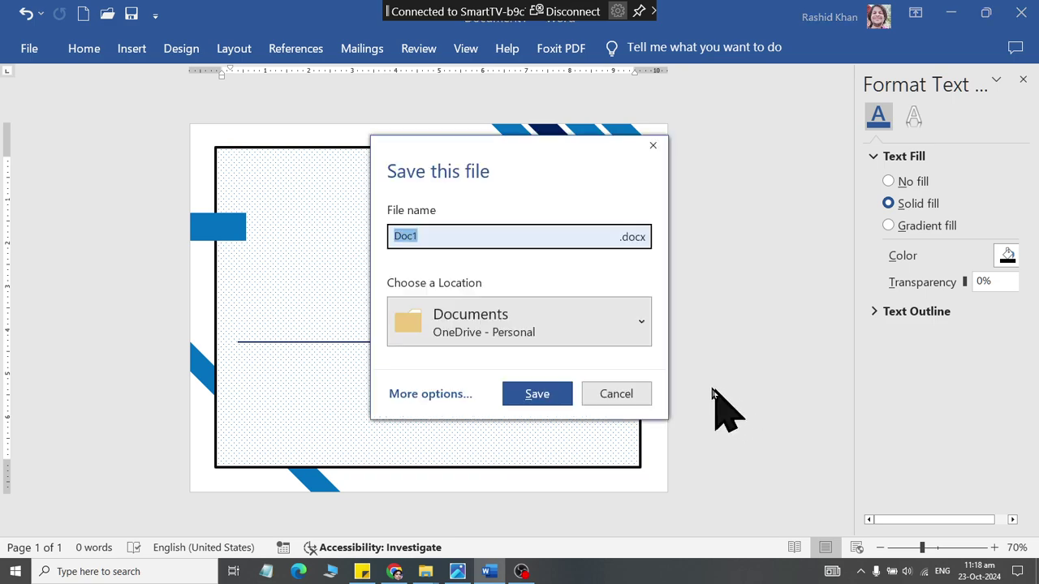
click(469, 396)
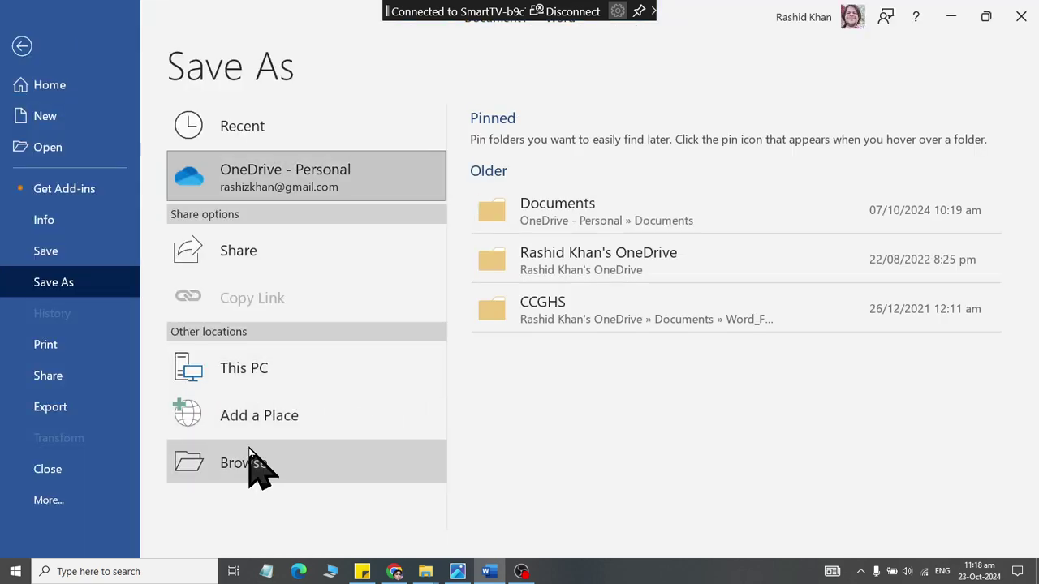
click(251, 462)
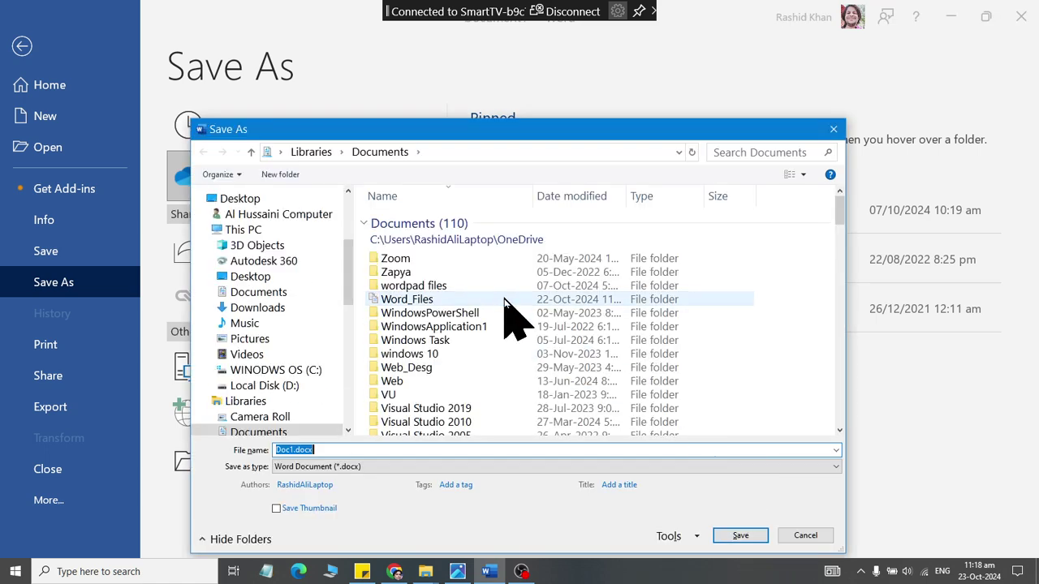
click(503, 301)
double_click(503, 300)
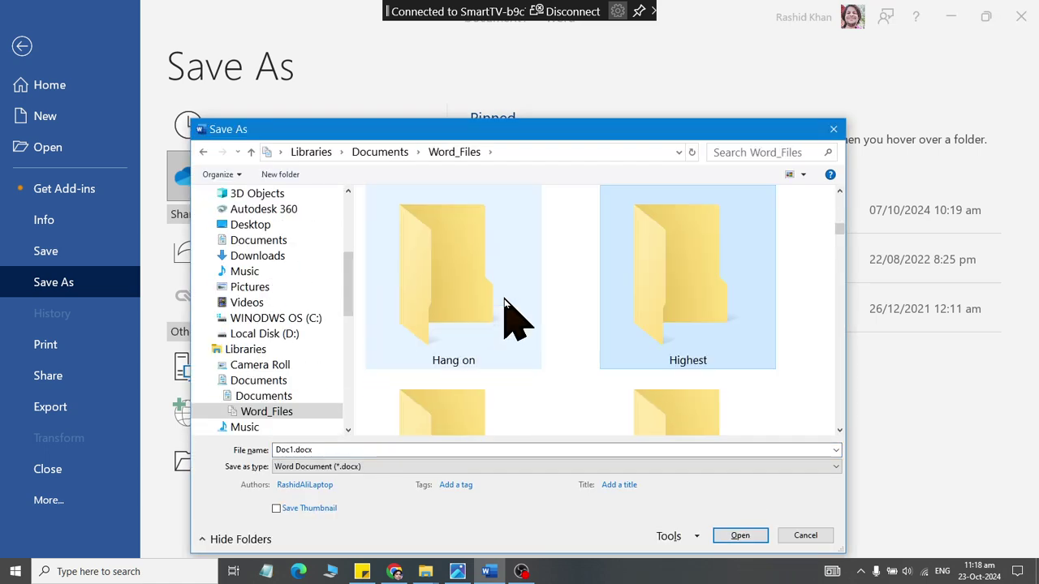
double_click(438, 300)
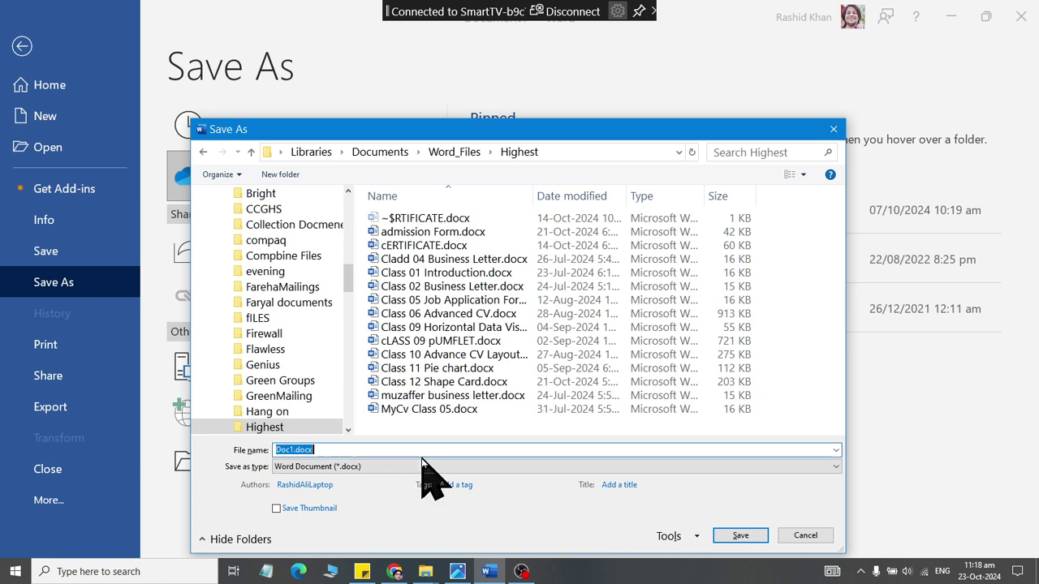
text(Smart Certificate)
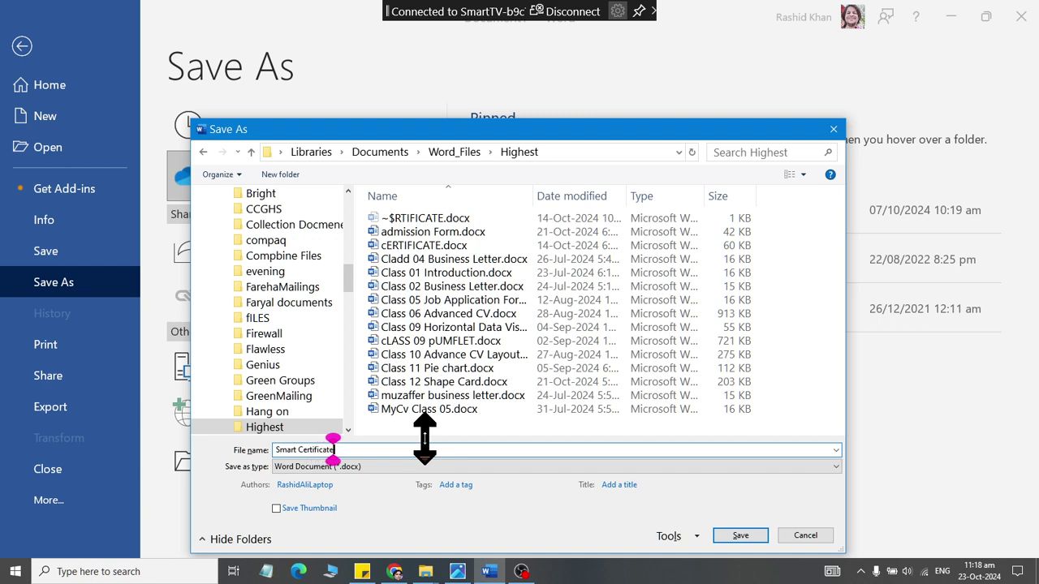
key(Return)
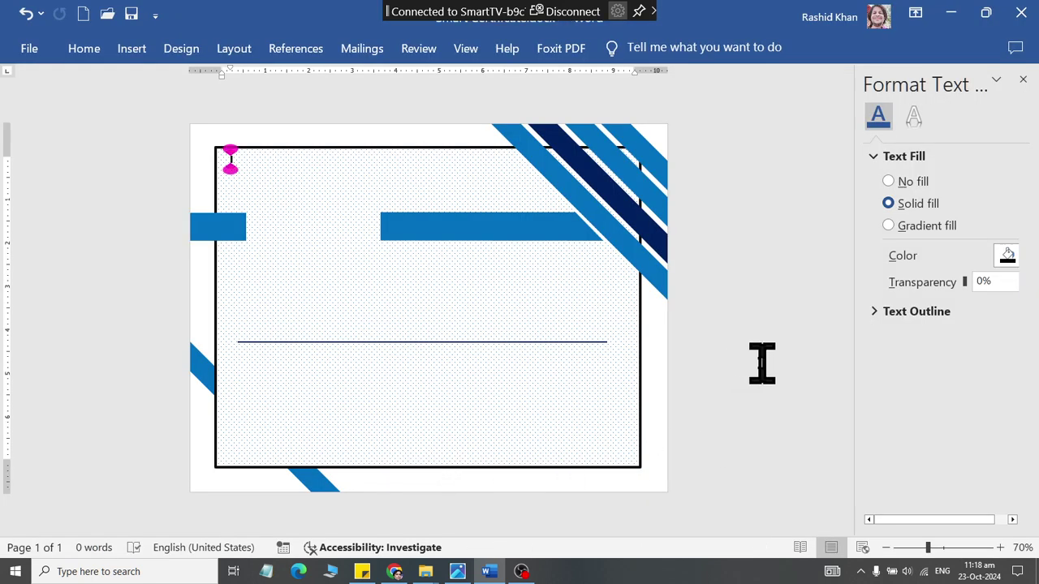
key(alt+Tab)
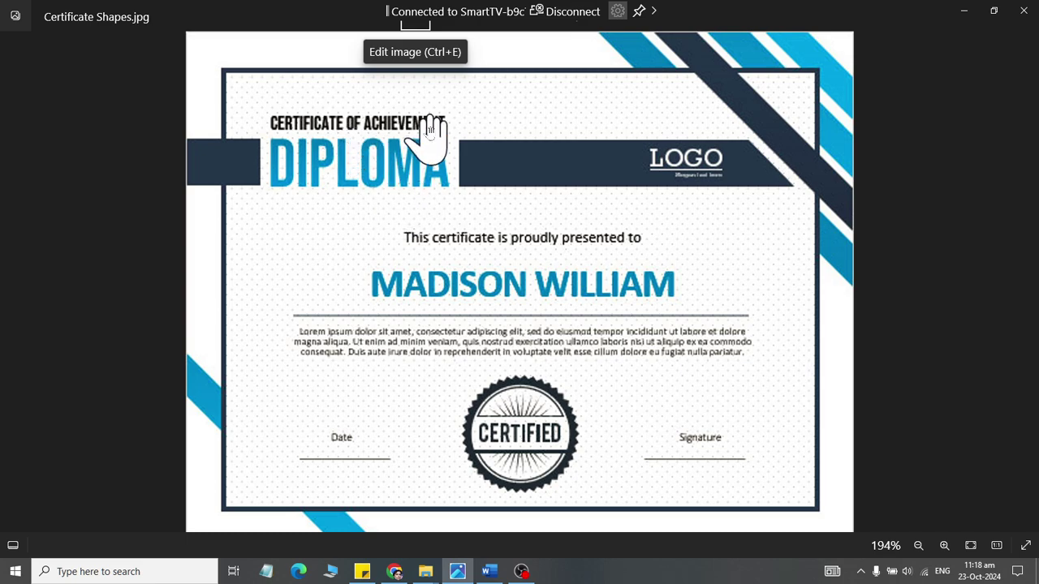
- Insert a WordArt text box from the WordArt style gallery
key(alt+Tab)
click(130, 50)
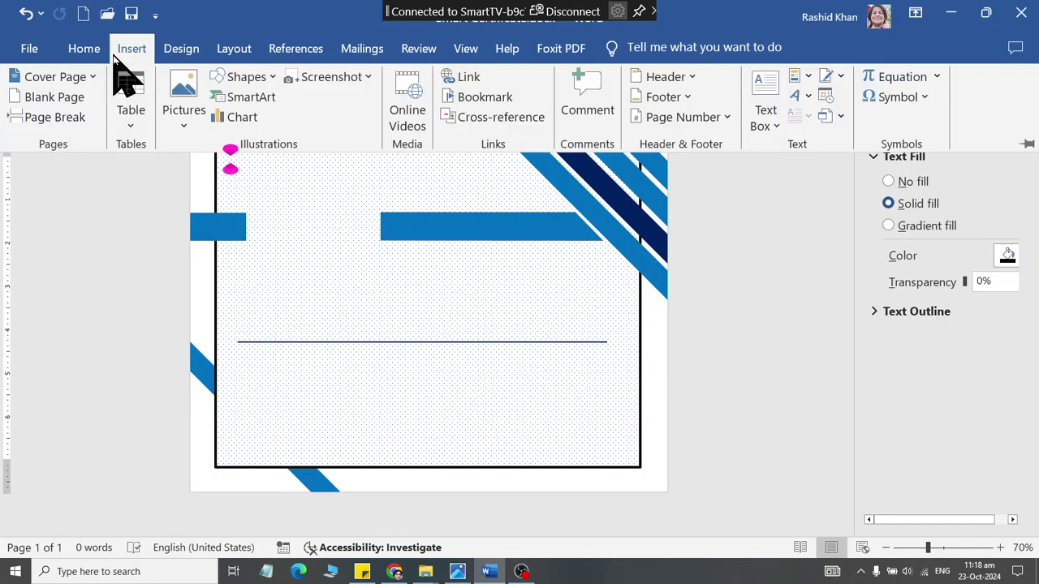
click(798, 98)
click(787, 132)
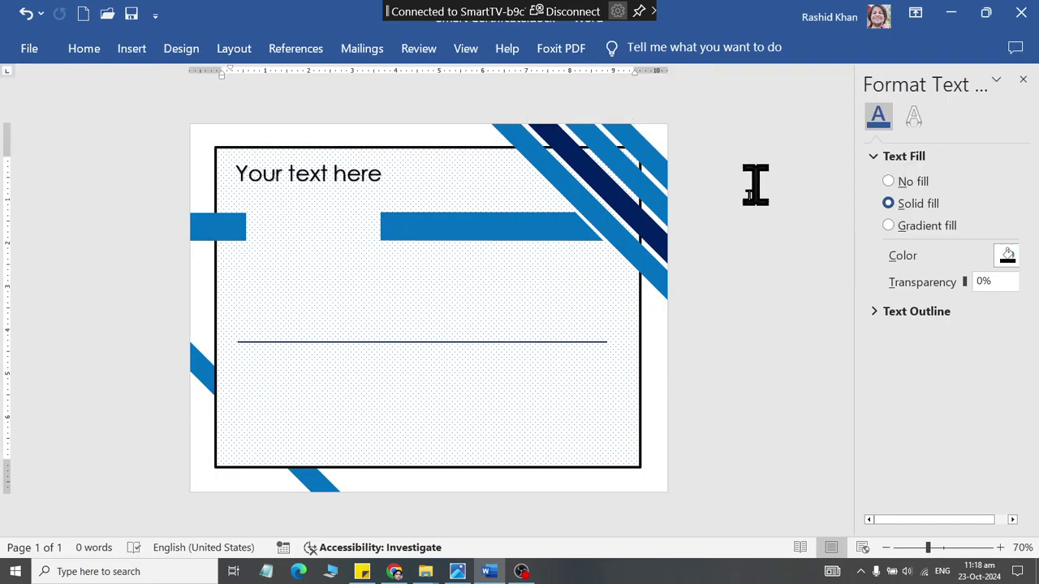
- Set the WordArt font to Bahnschrift Condensed
click(84, 49)
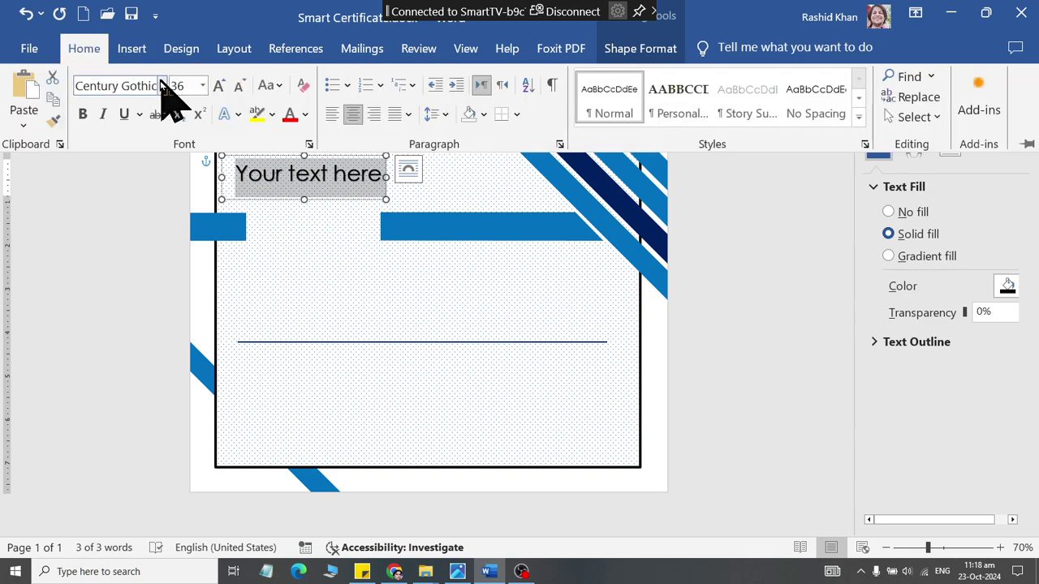
click(163, 85)
scroll(278, 286, down, 3)
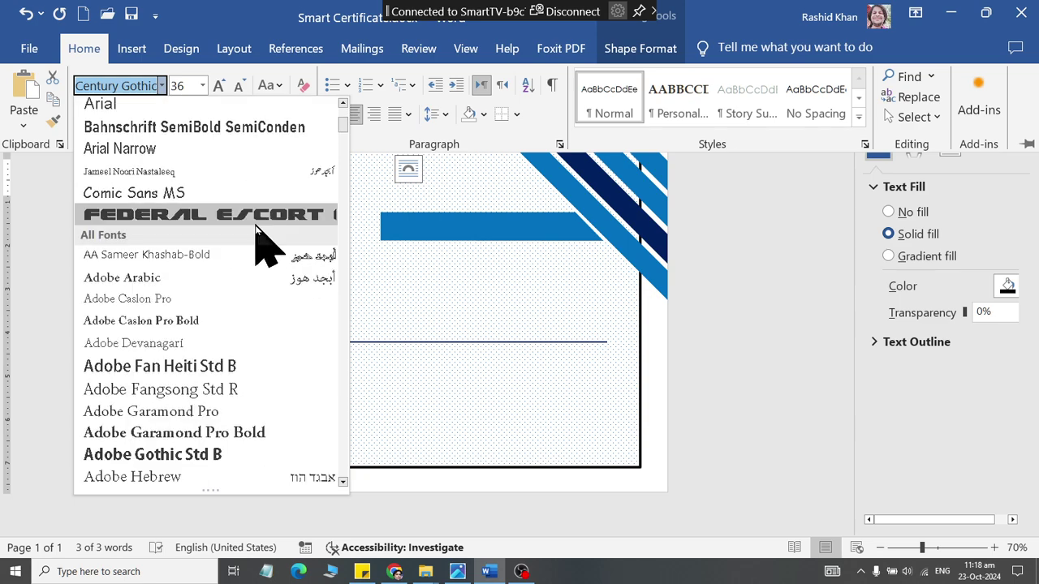
scroll(256, 231, down, 1)
scroll(257, 250, down, 3)
scroll(255, 259, down, 1)
scroll(255, 258, down, 1)
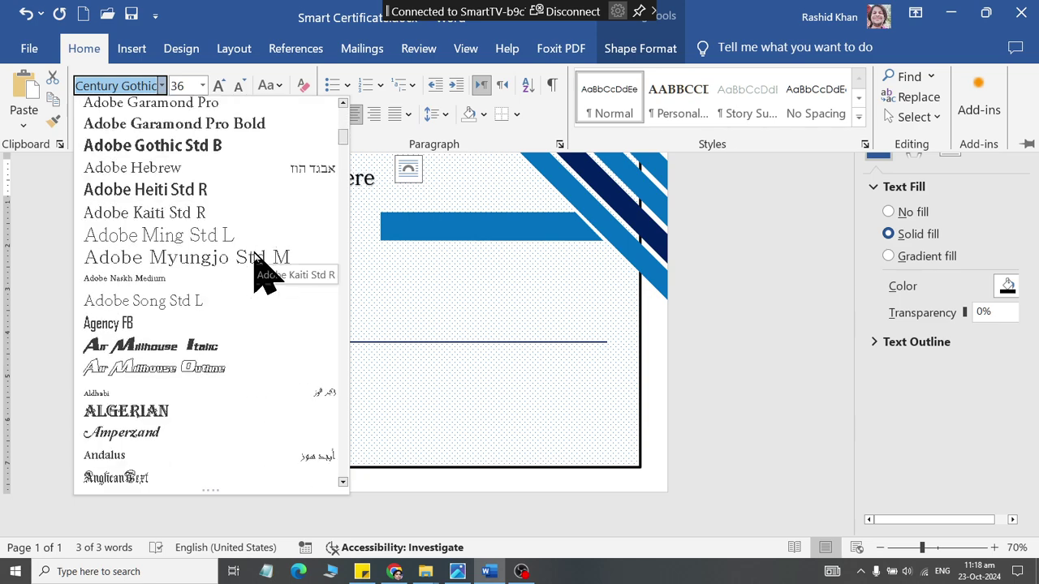
scroll(258, 272, down, 2)
scroll(260, 283, down, 4)
scroll(252, 304, down, 1)
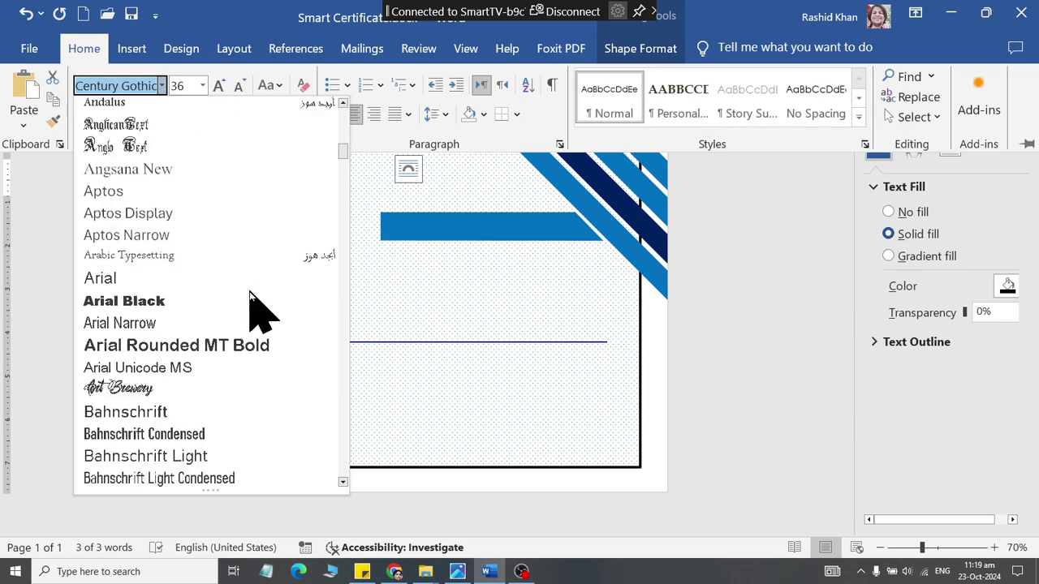
scroll(250, 297, down, 2)
scroll(250, 307, down, 2)
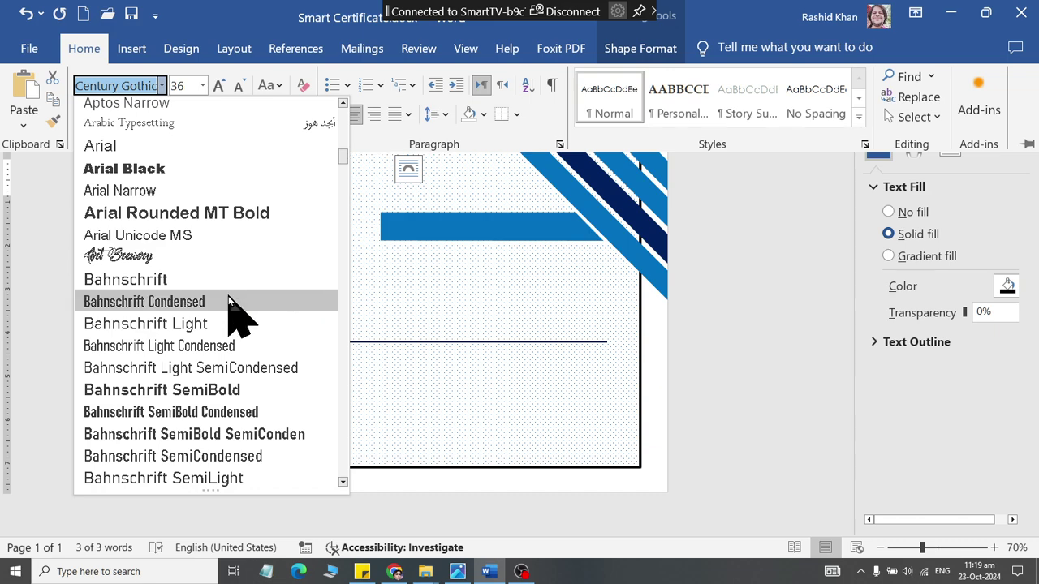
click(231, 301)
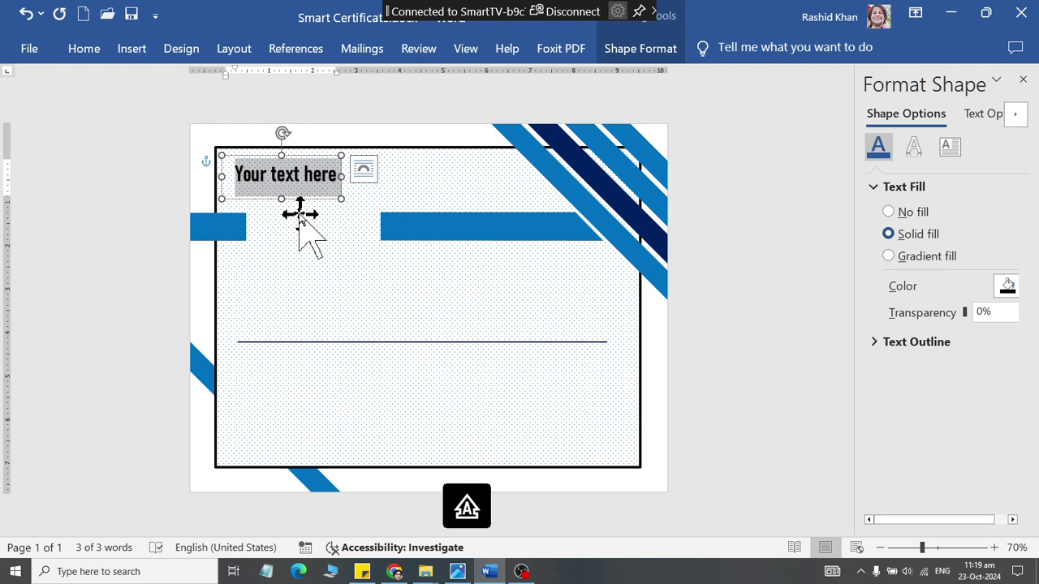
- Type DIPLOMA at size 80 and move the box onto the blue banner
key(BackSpace)
text(DIPLOM)
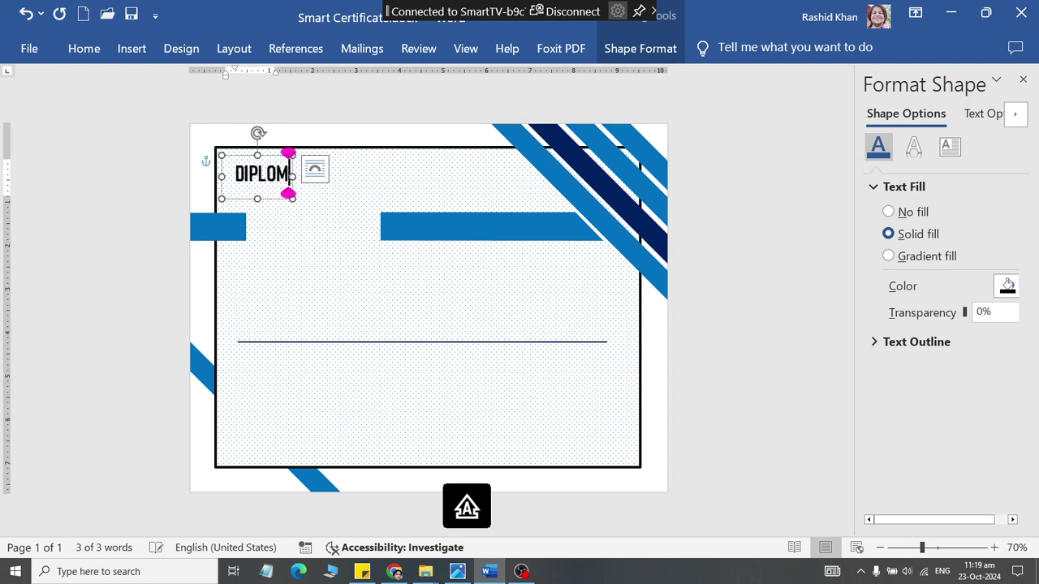
text(A)
key(ctrl+a)
click(84, 48)
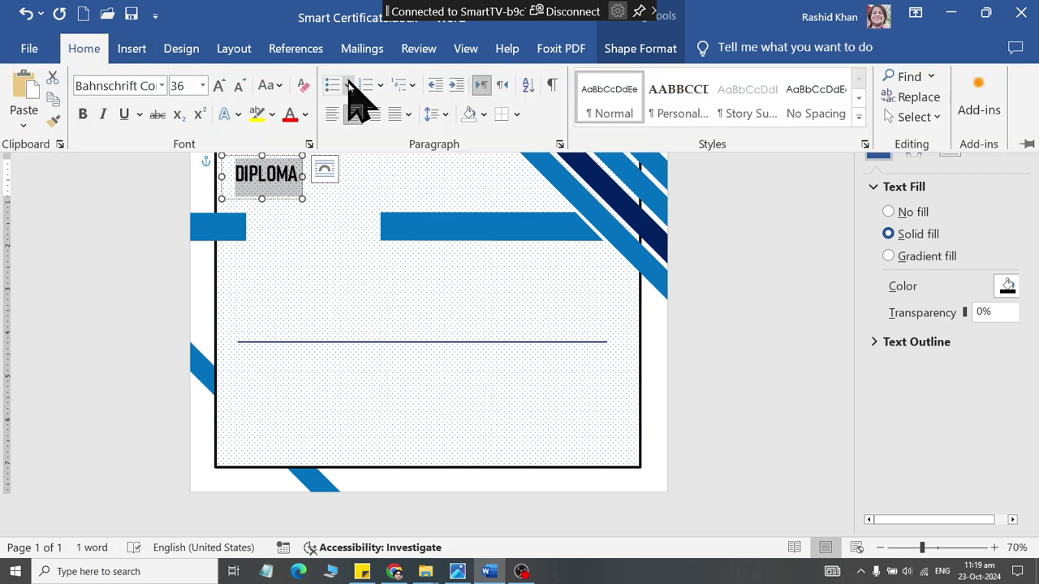
click(220, 85)
click(220, 86)
click(220, 85)
click(220, 85)
click(220, 86)
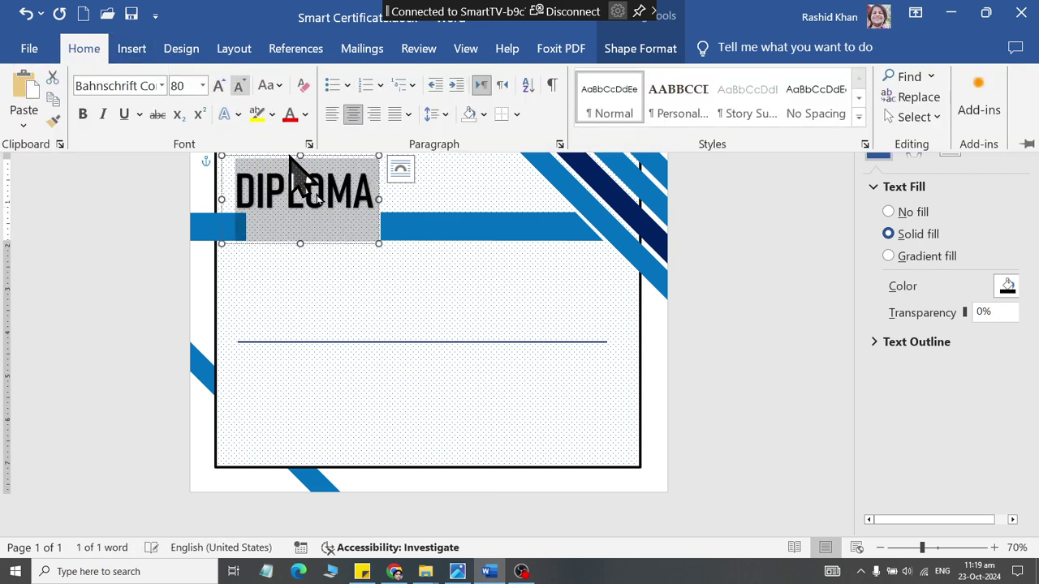
click(335, 242)
drag(335, 242, 344, 275)
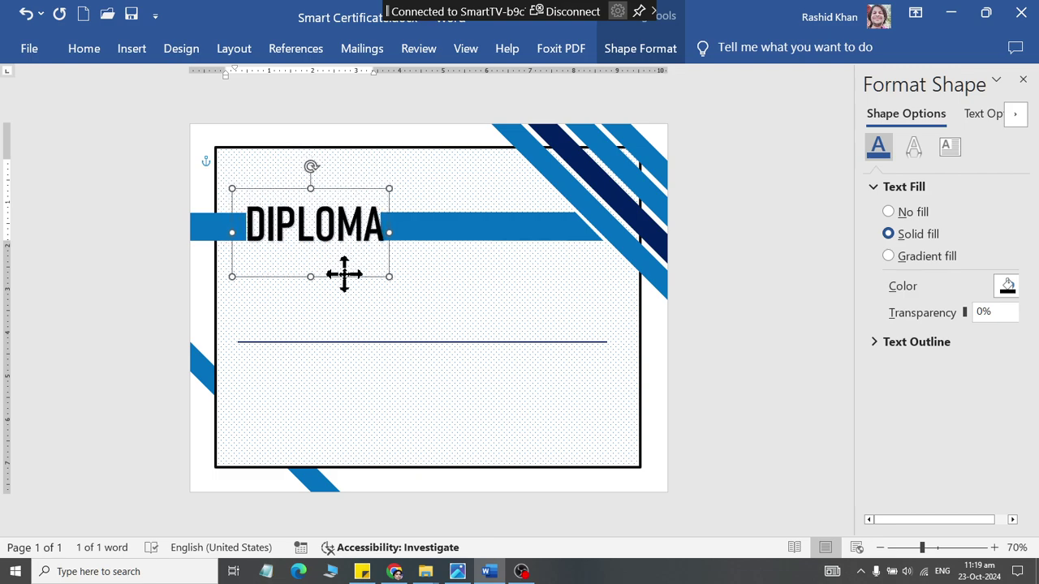
- Pull the banner piece's left end clear of DIPLOMA and adjust the DIPLOMA box
click(418, 231)
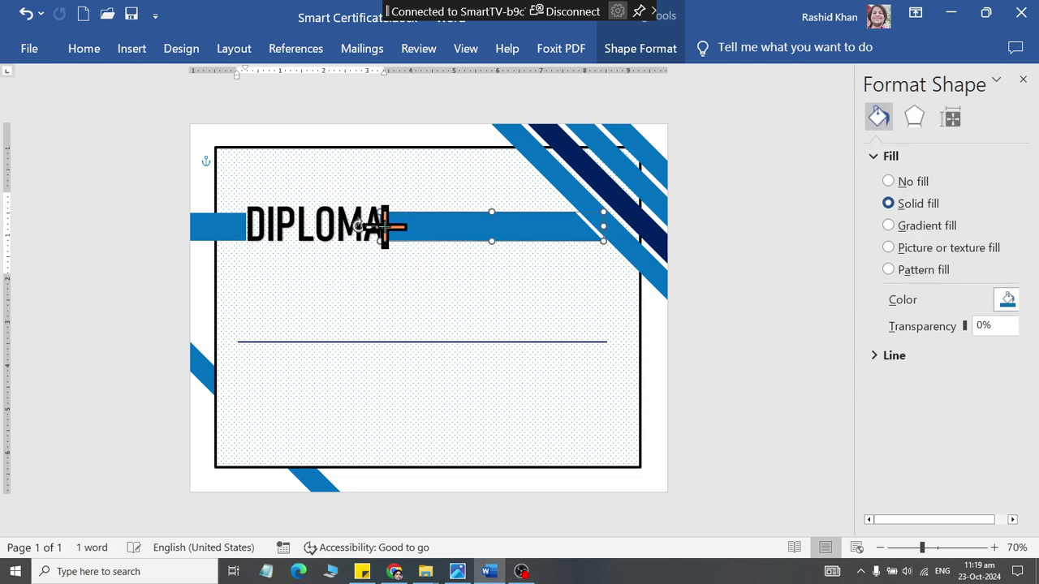
click(411, 237)
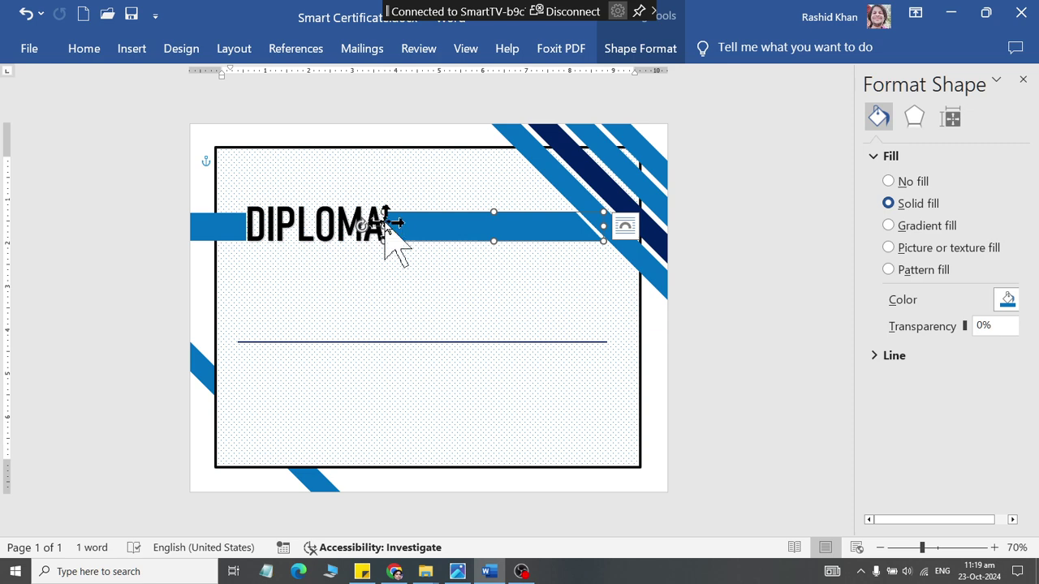
drag(383, 227, 392, 228)
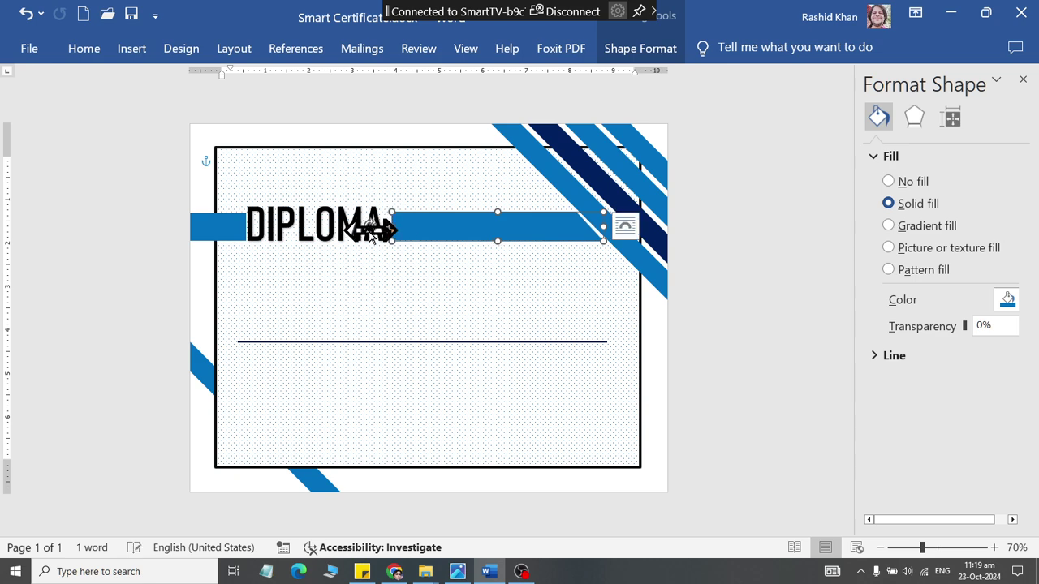
click(277, 222)
click(290, 278)
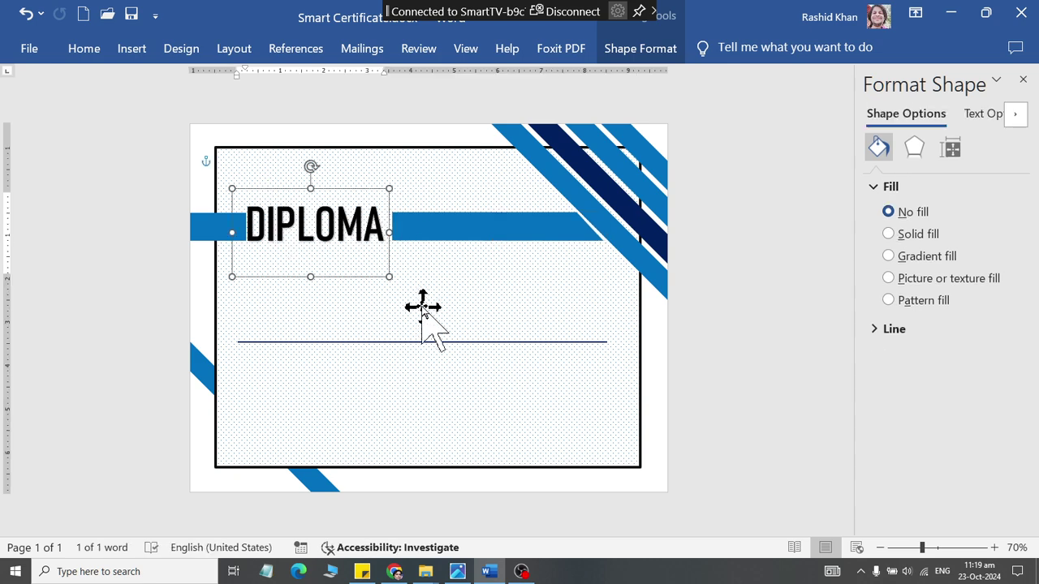
key(ctrl+z)
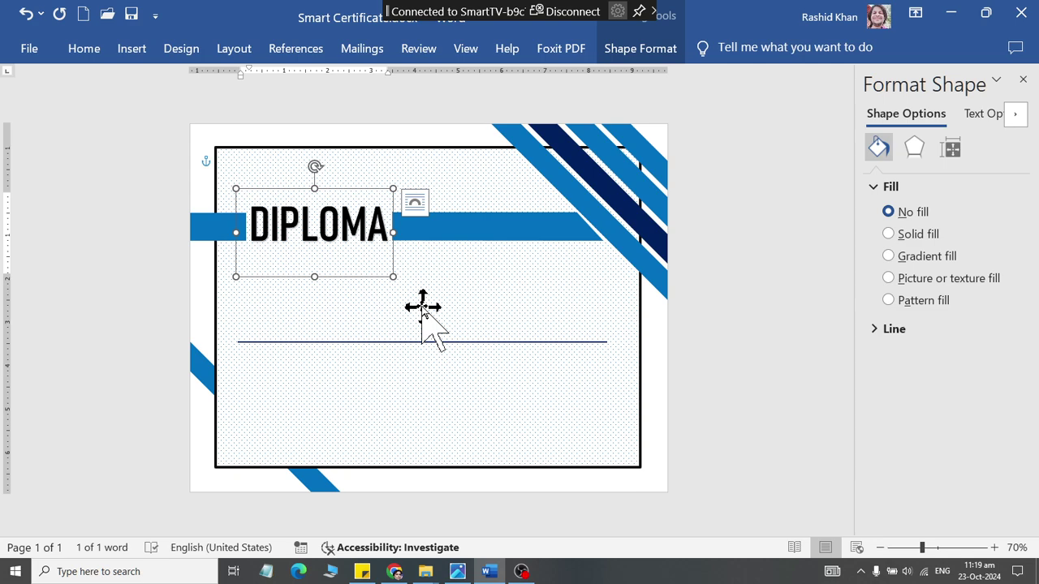
- Raise the blue banner bar's top edge to make it slightly taller
key(alt+Tab)
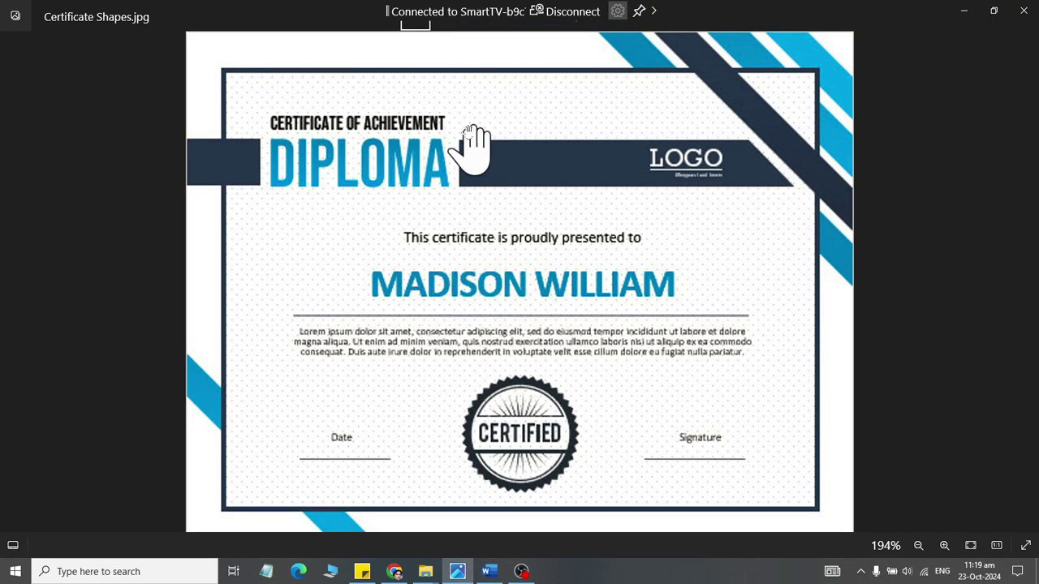
key(alt+Tab)
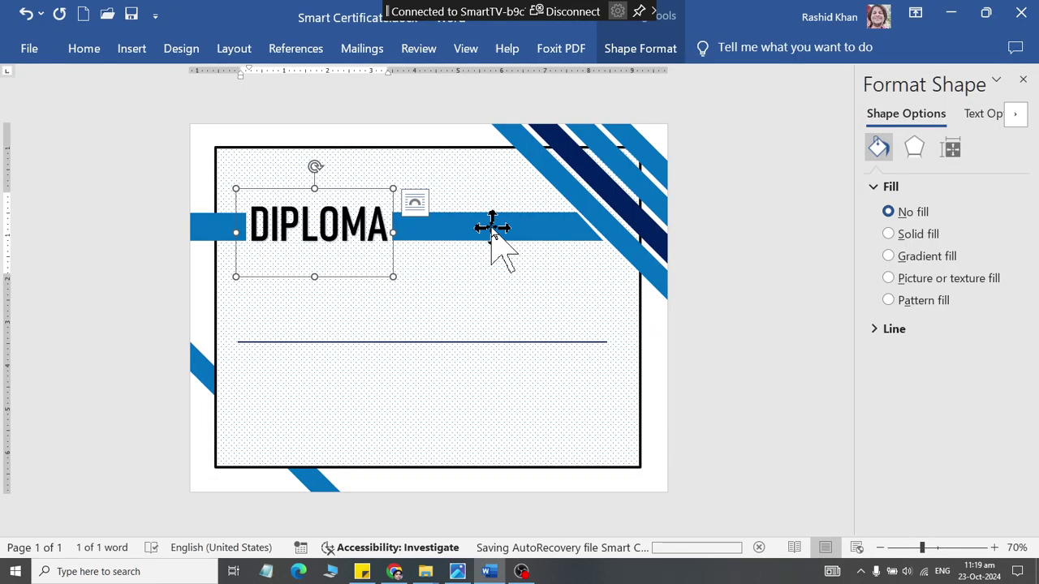
click(477, 230)
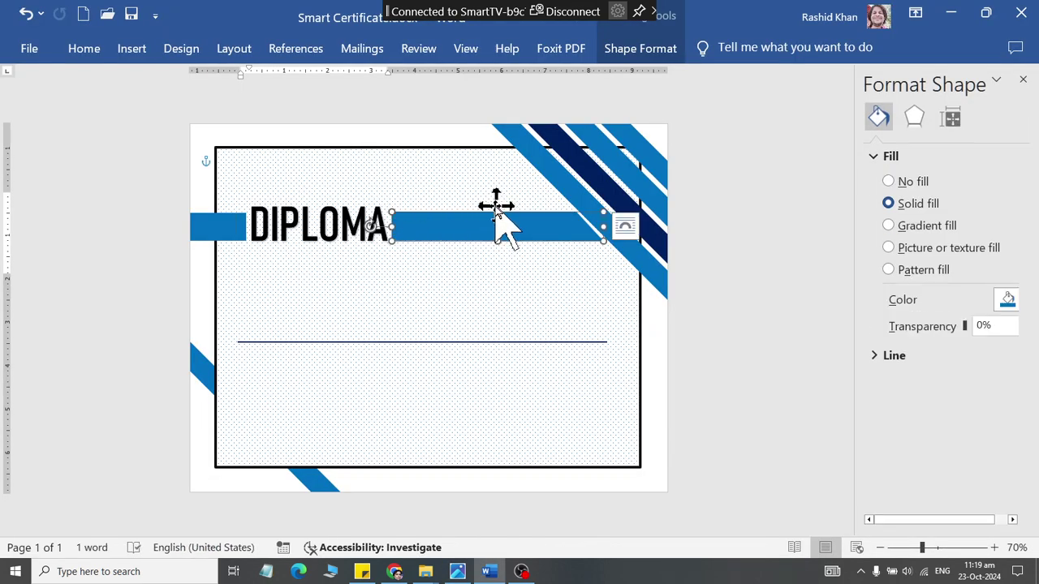
drag(494, 213, 491, 204)
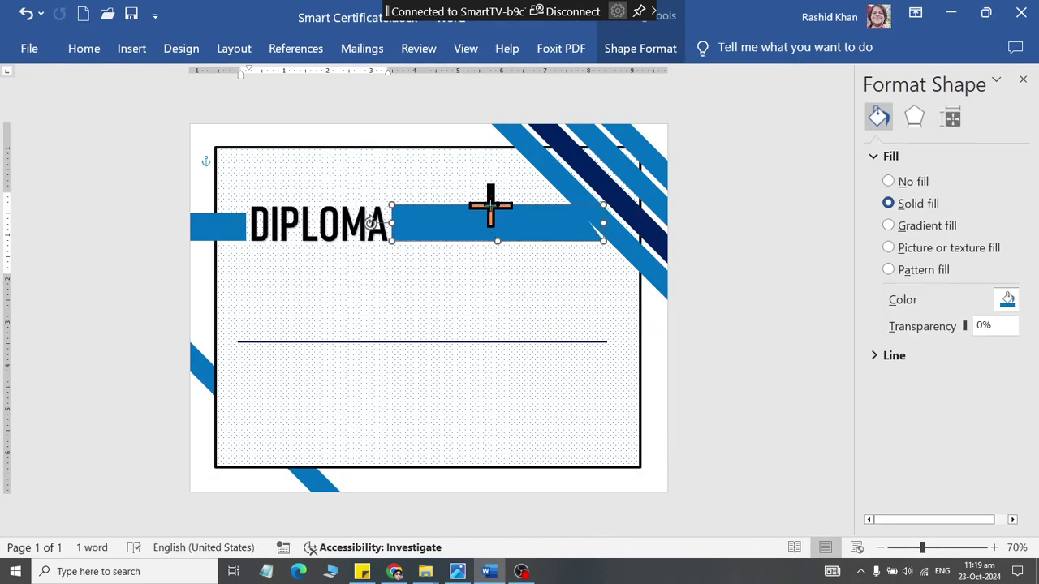
- Select the border, small left blue bar, and top-right stripe to check them
click(215, 215)
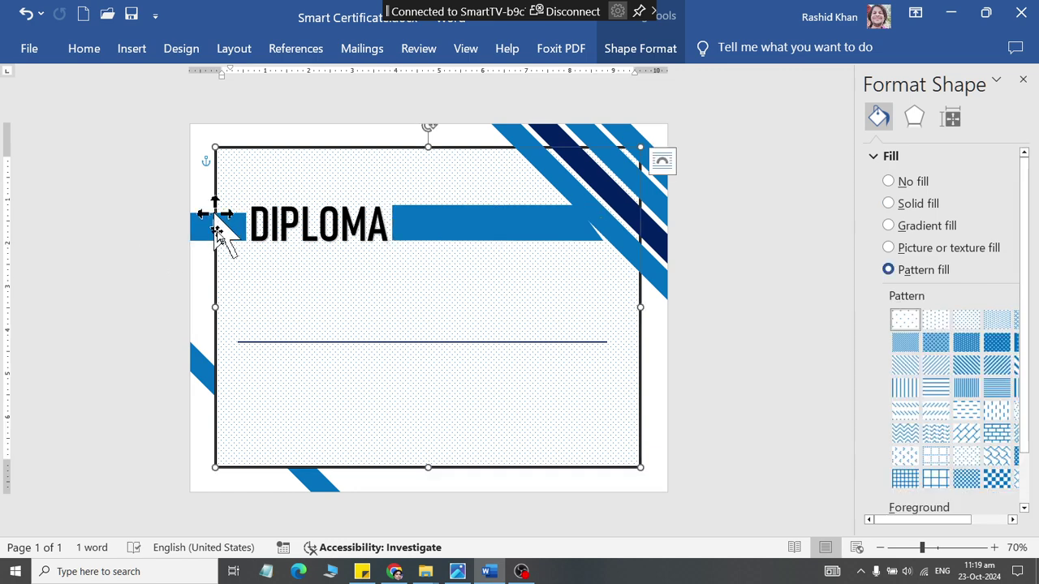
double_click(236, 231)
click(225, 232)
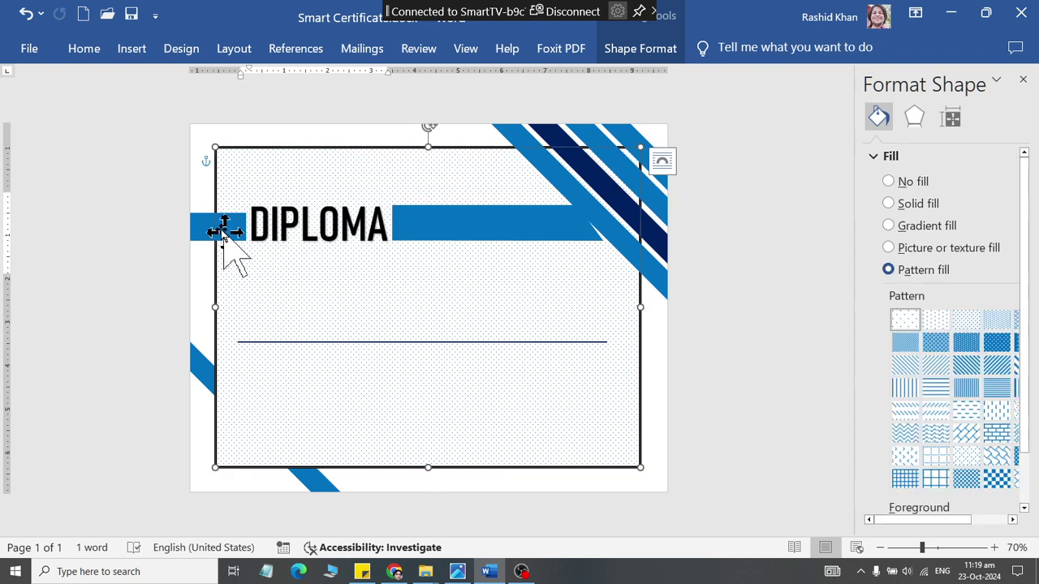
click(211, 227)
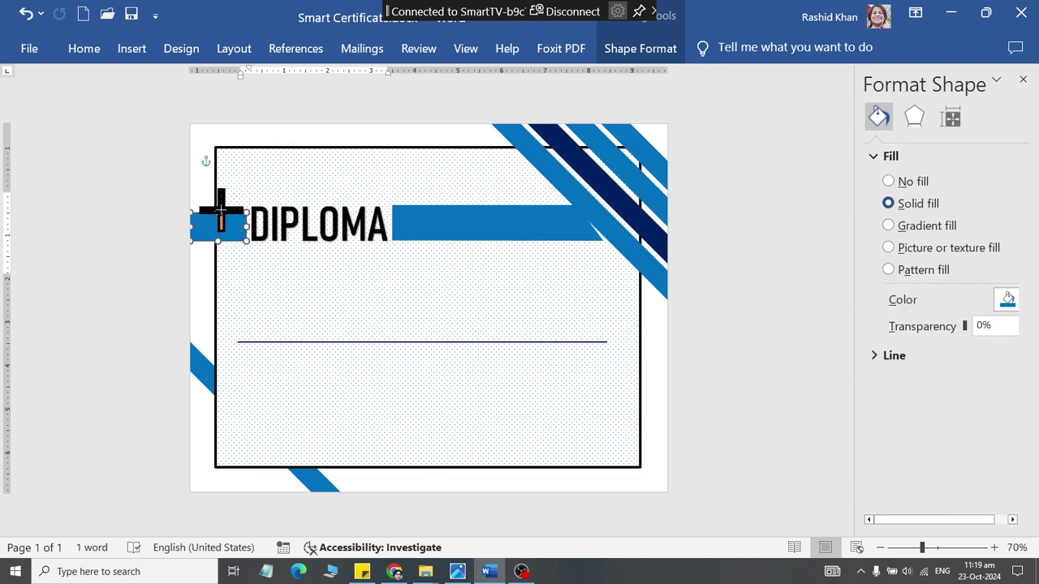
click(401, 316)
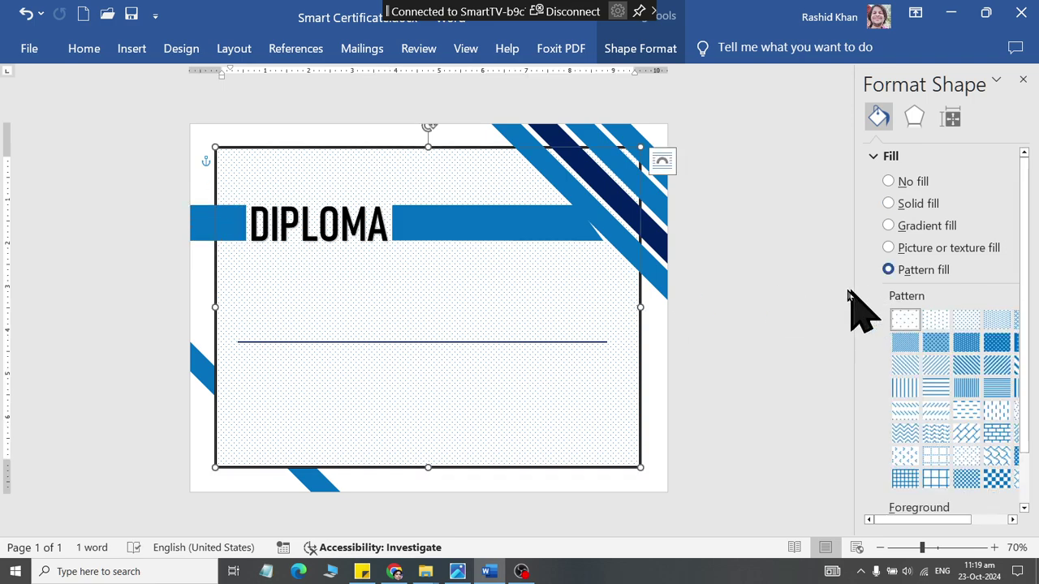
click(739, 286)
- Highlight the DIPLOMA text and browse the WordArt text styles
click(361, 243)
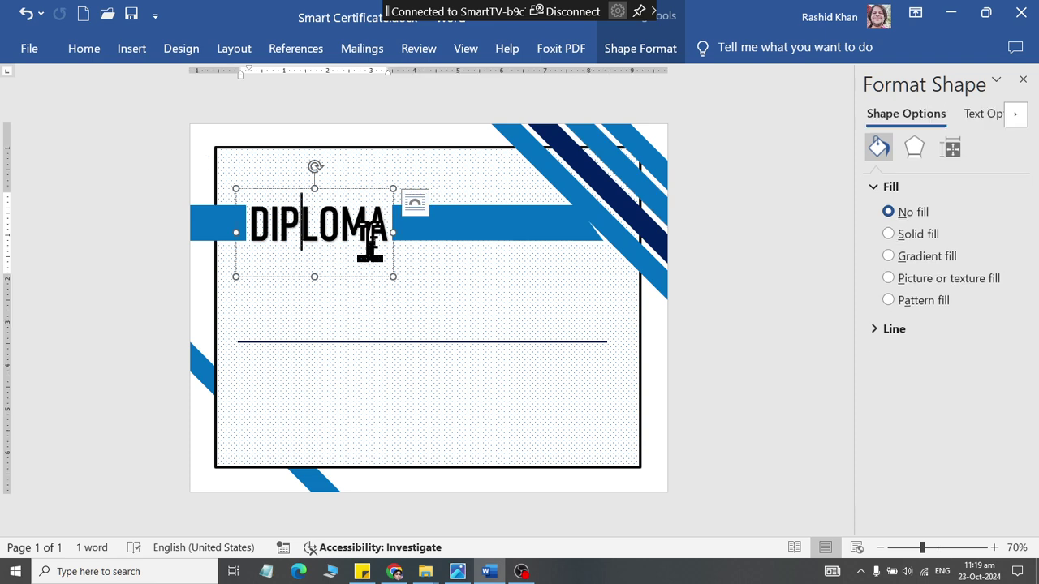
drag(366, 246, 596, 85)
click(676, 47)
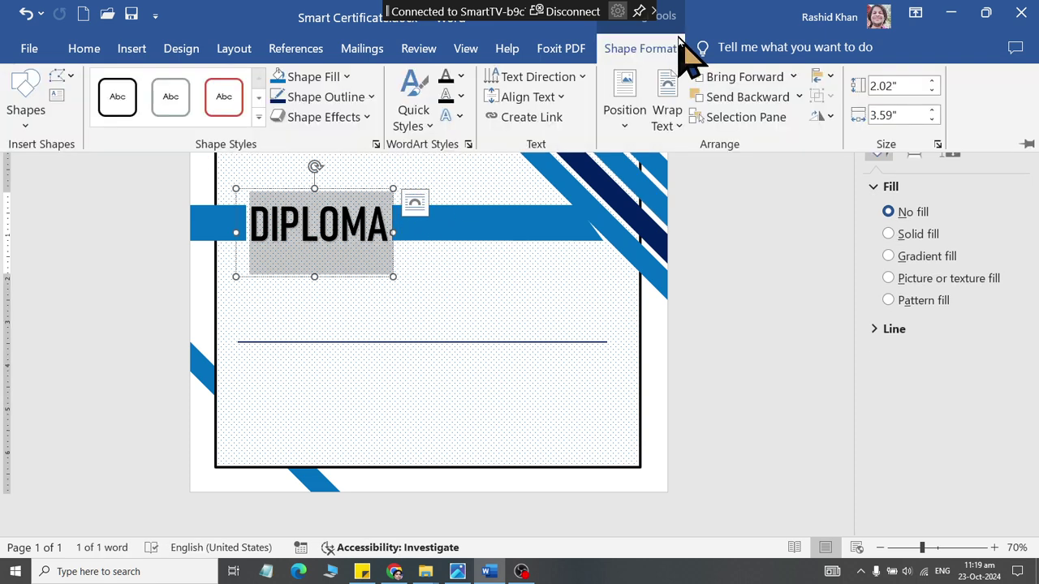
click(422, 116)
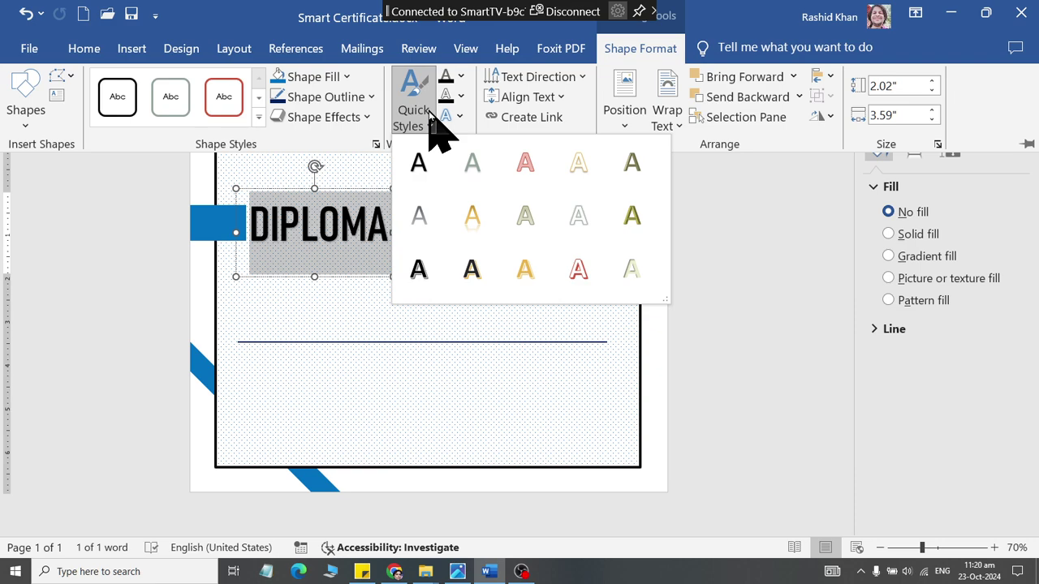
key(alt+Tab)
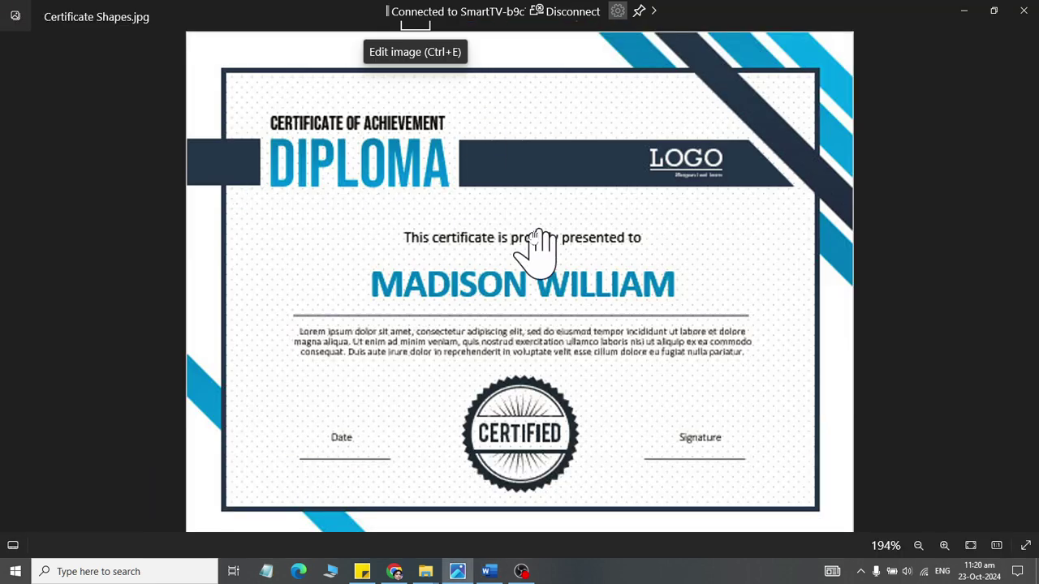
key(alt+Tab)
- Colour the DIPLOMA lettering dark blue and compare with the reference
click(648, 49)
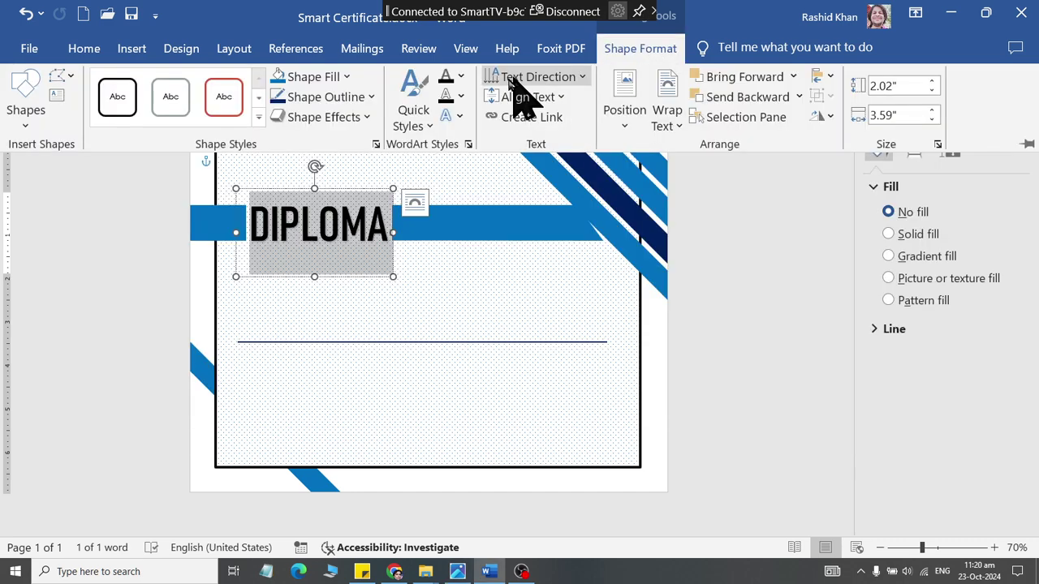
click(461, 76)
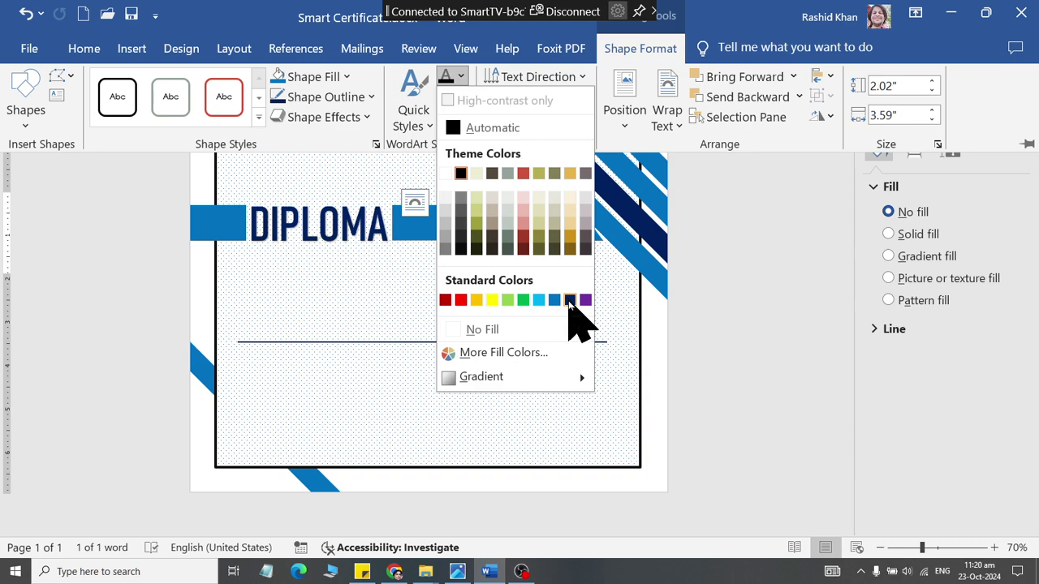
click(570, 301)
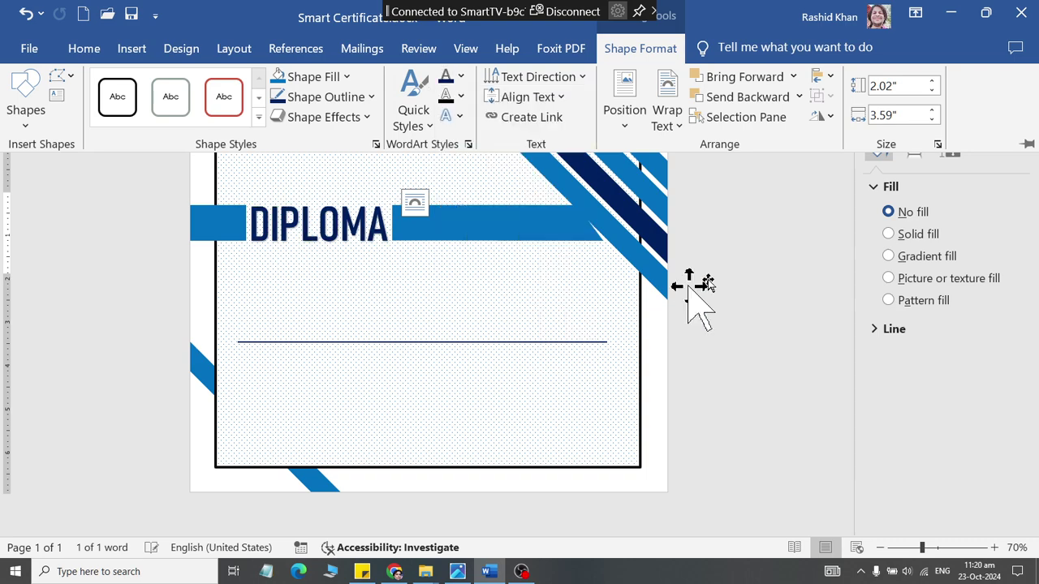
click(775, 294)
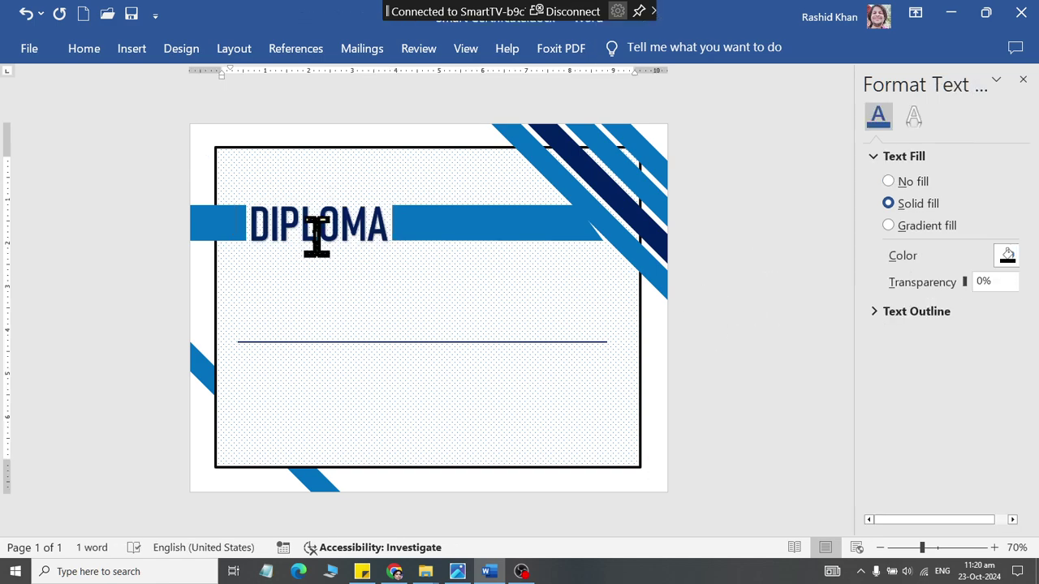
key(alt+Tab)
key(alt+Tab)
- Recolour DIPLOMA a lighter blue and duplicate the box below the heading
click(323, 213)
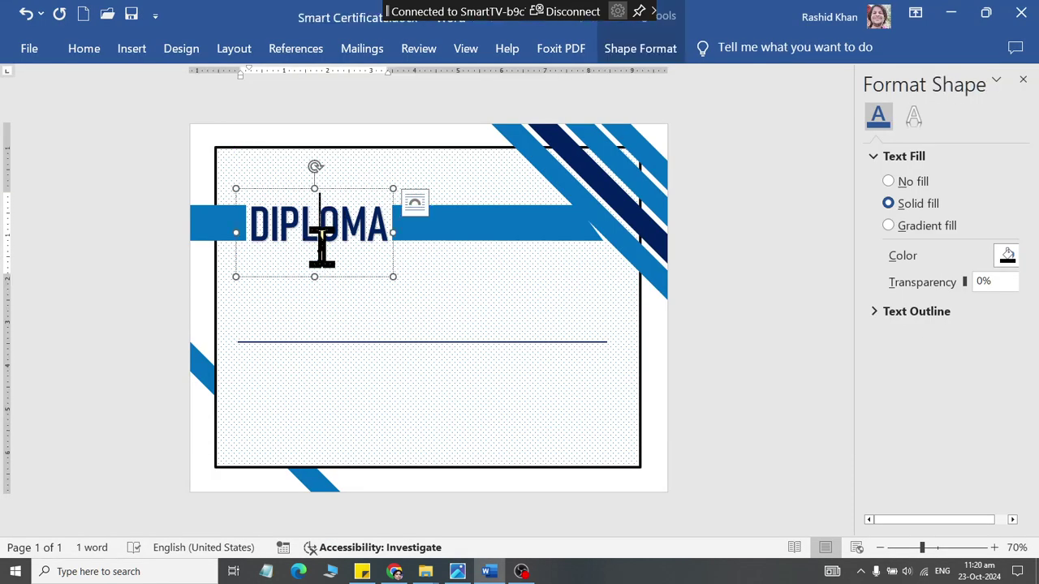
click(656, 53)
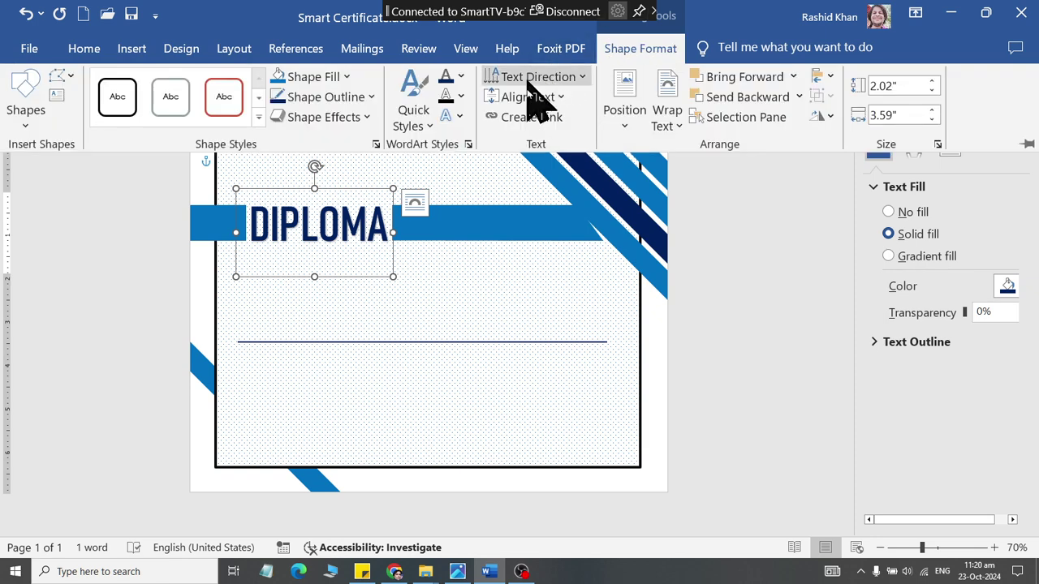
click(460, 77)
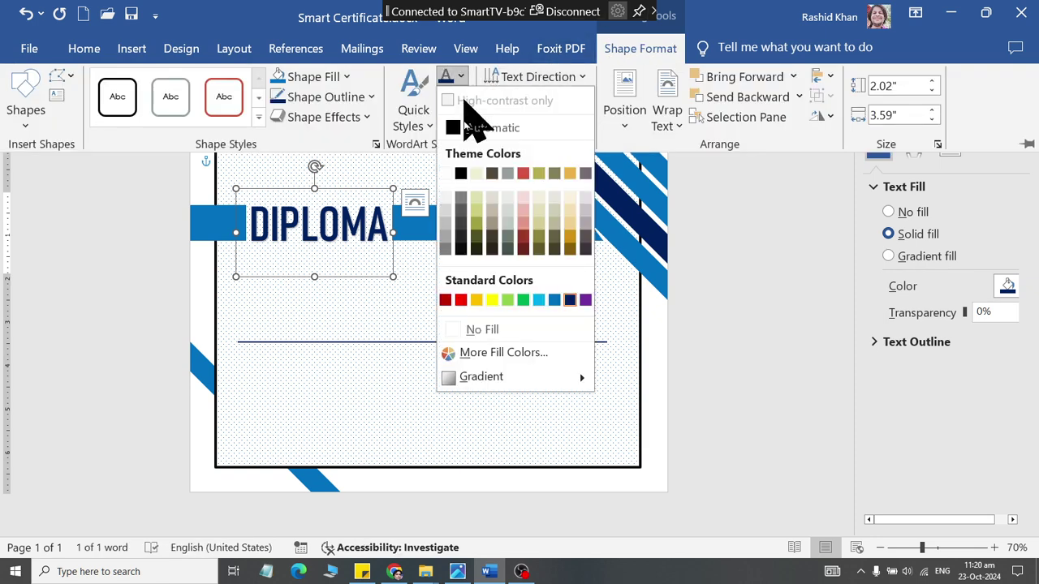
click(554, 300)
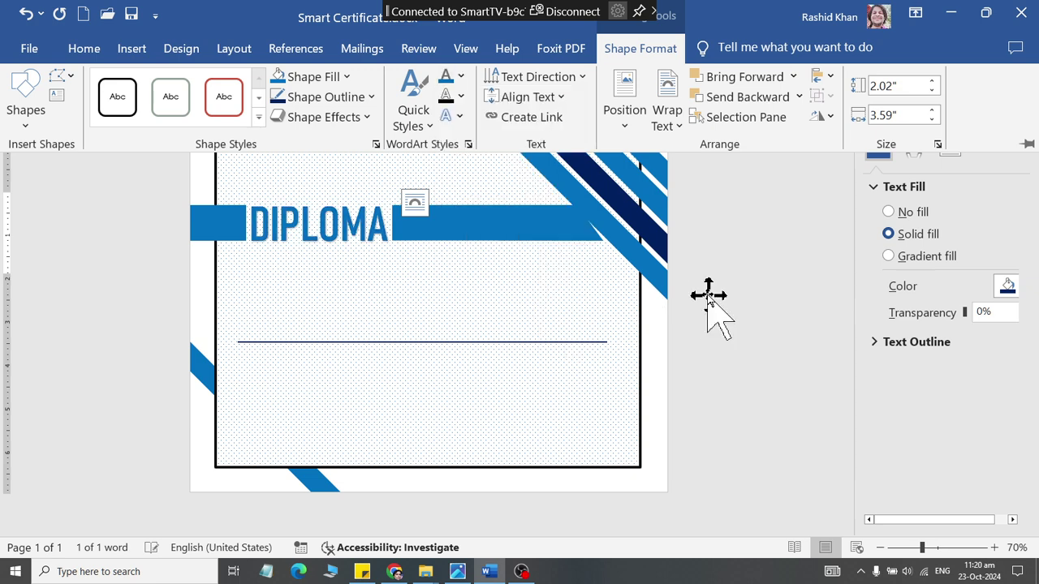
click(330, 212)
drag(320, 224, 355, 300)
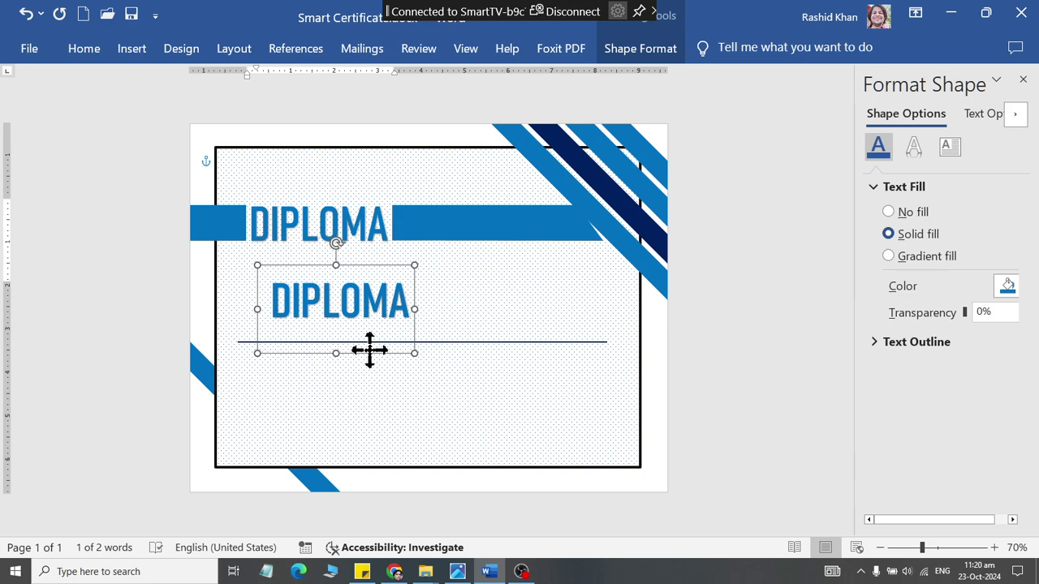
- Set the copy's font size to 28 and retype it as CERTIFICATE OF ACHIEVEMENT
click(84, 49)
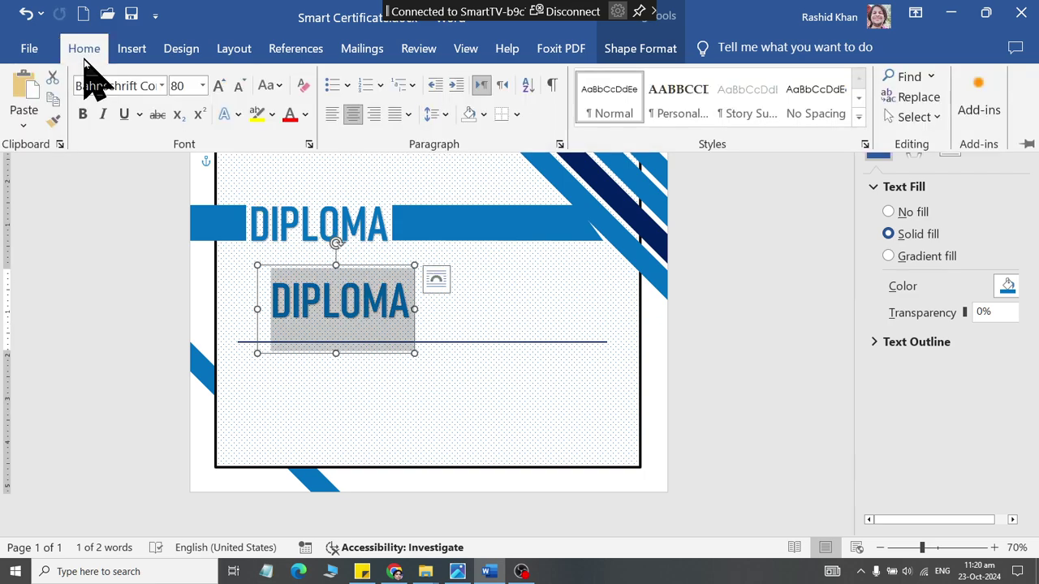
click(238, 86)
click(237, 86)
click(238, 86)
click(238, 86)
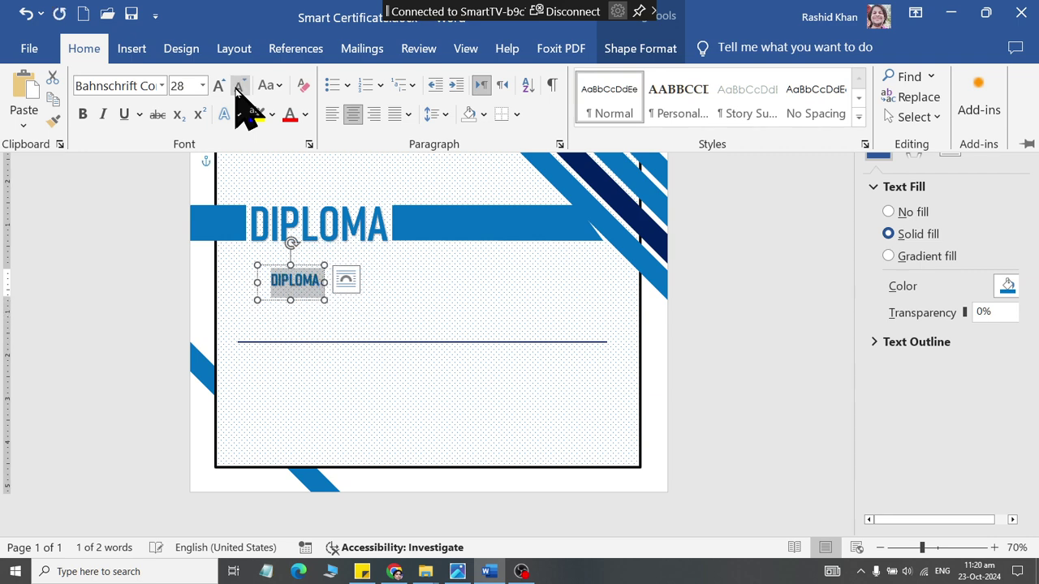
click(237, 86)
click(218, 86)
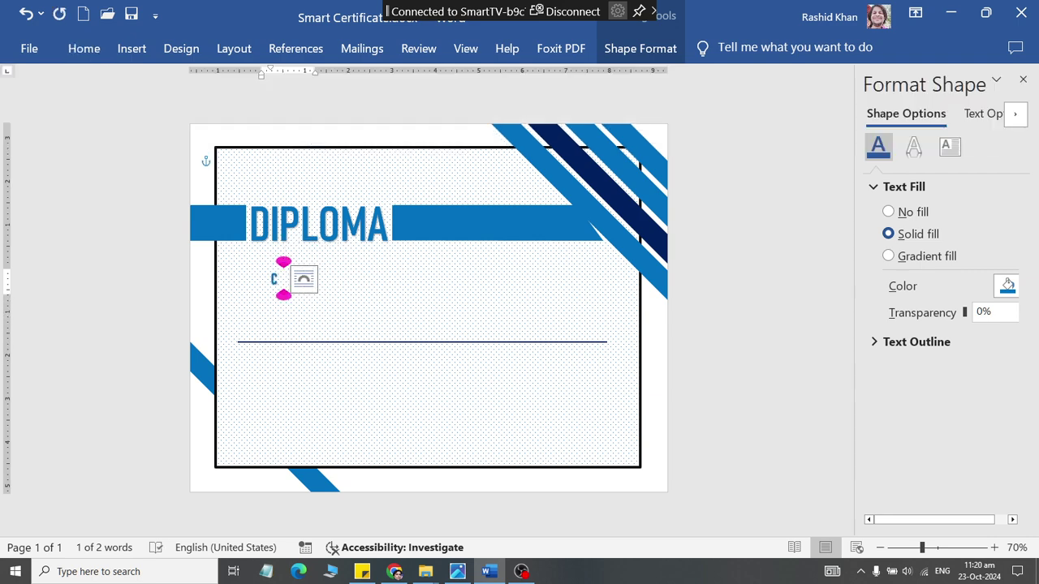
text(CERTIFICATE OF A)
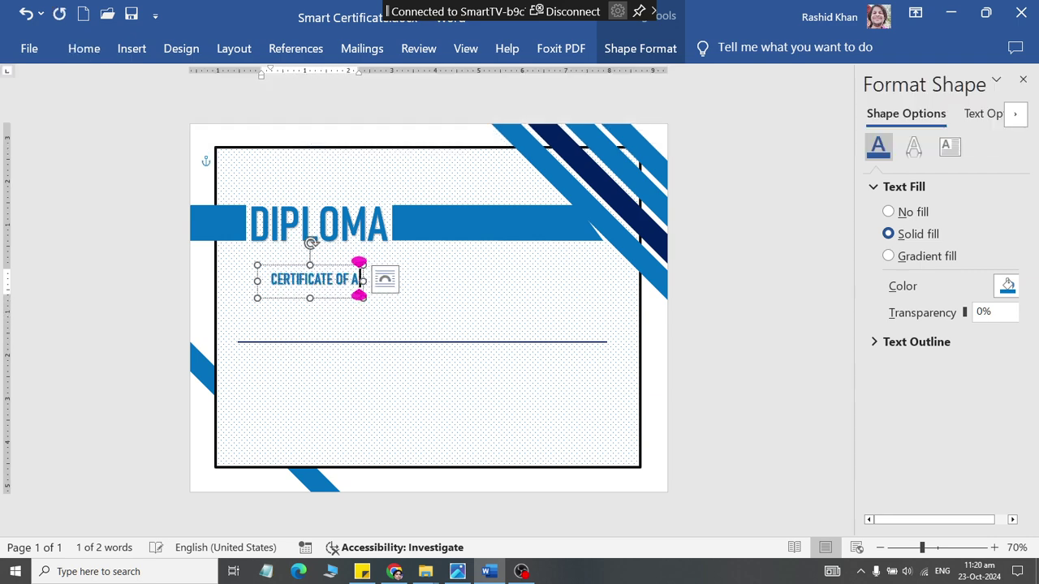
text(CHIEVEM)
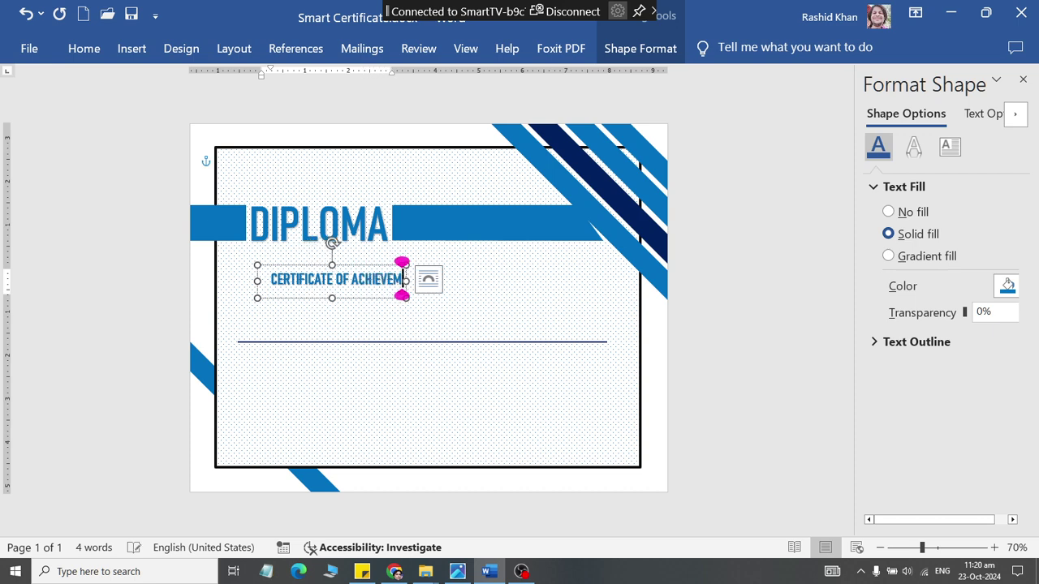
text(ENTS)
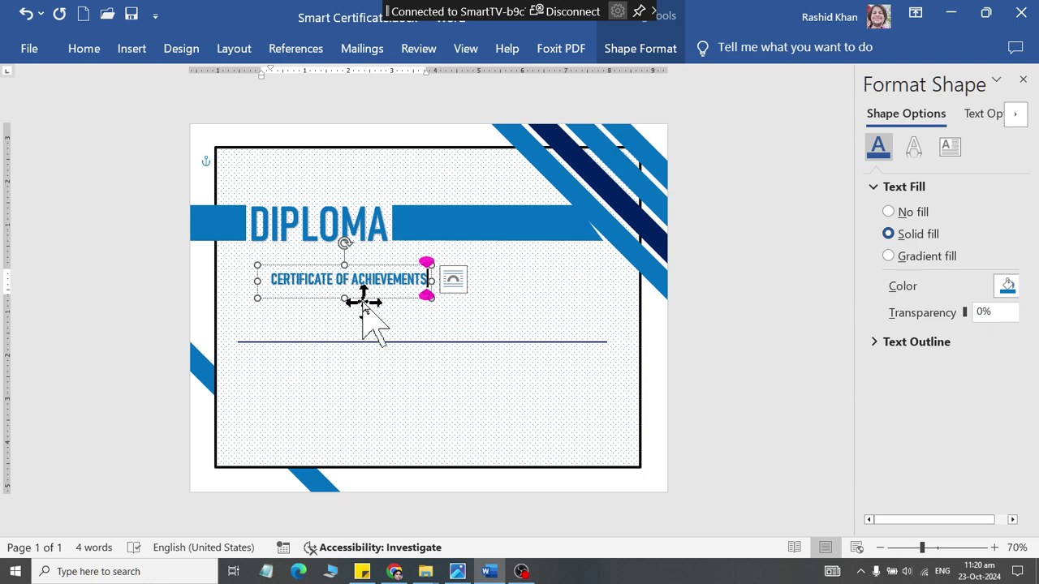
- Move the subtitle just above DIPLOMA and make its text black
drag(363, 302, 332, 218)
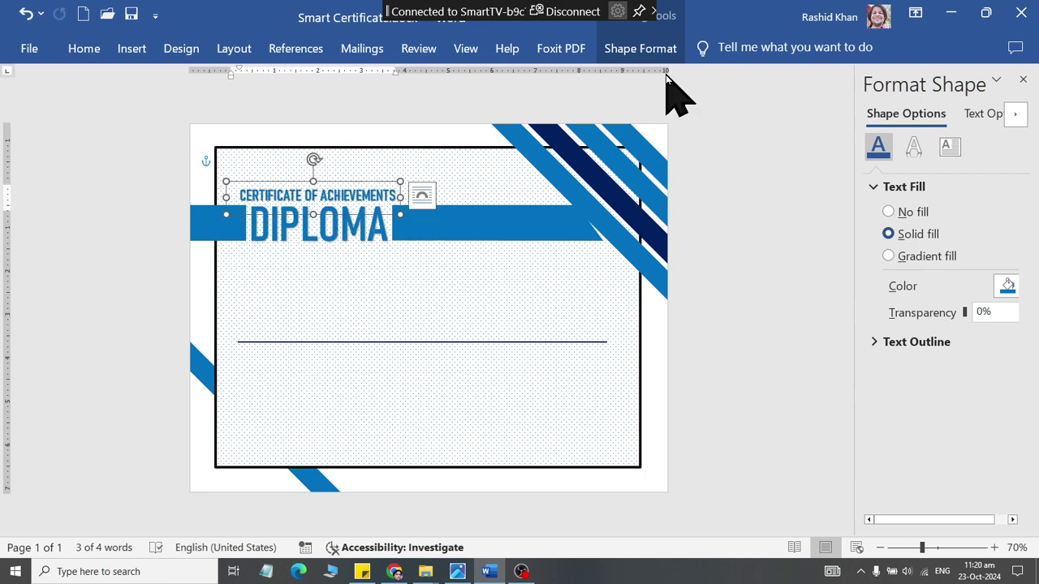
click(651, 50)
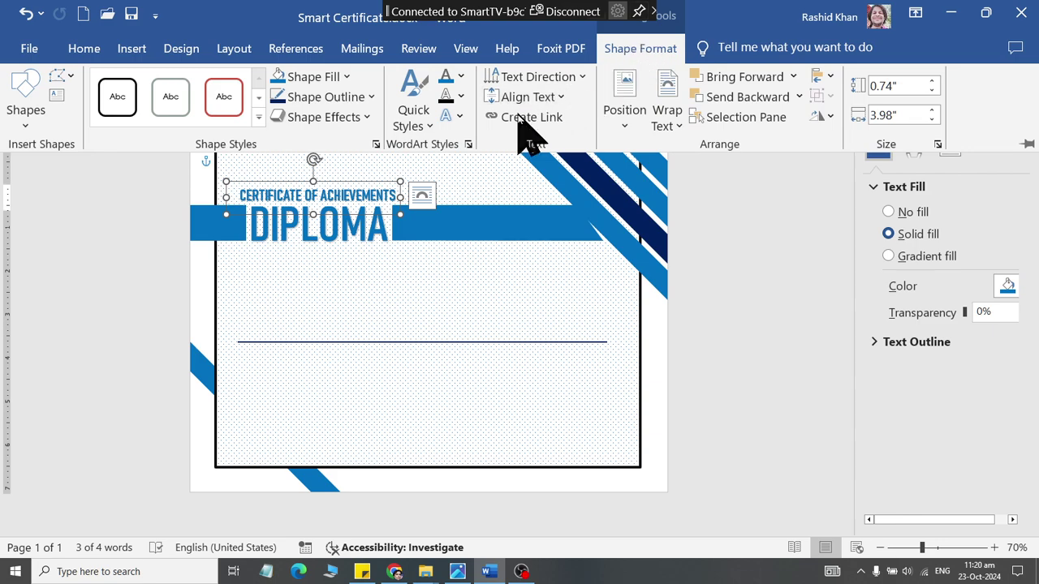
click(461, 76)
click(464, 185)
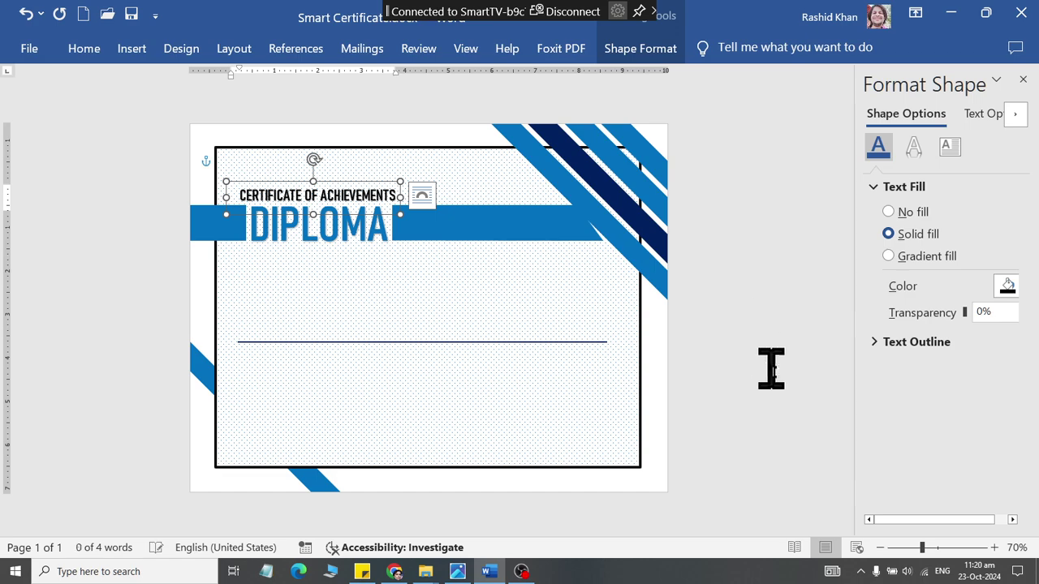
key(alt+Tab)
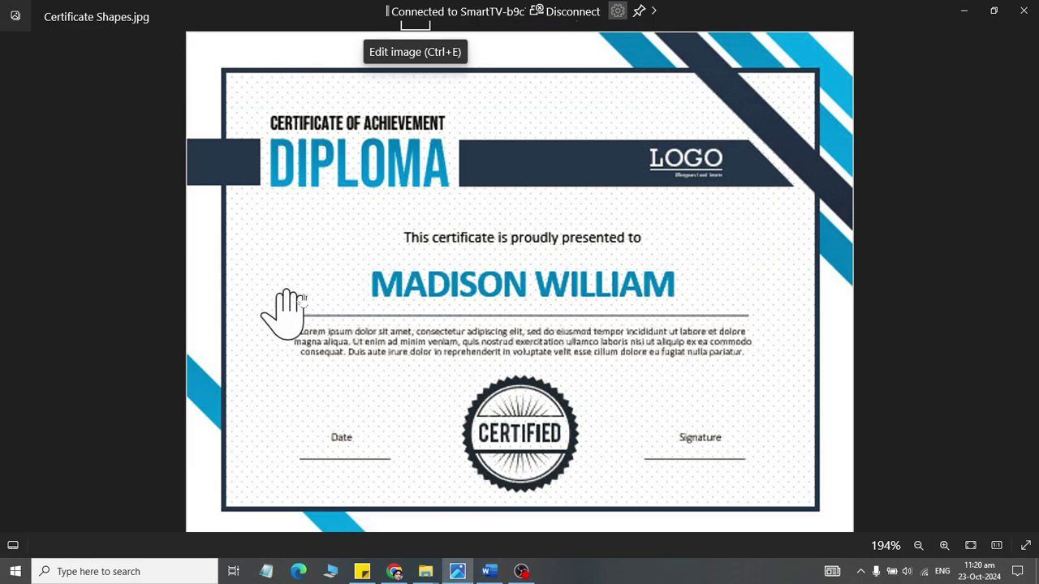
- Duplicate the DIPLOMA box, replace its text with the recipient's name, and shrink it above the rule
key(alt+Tab)
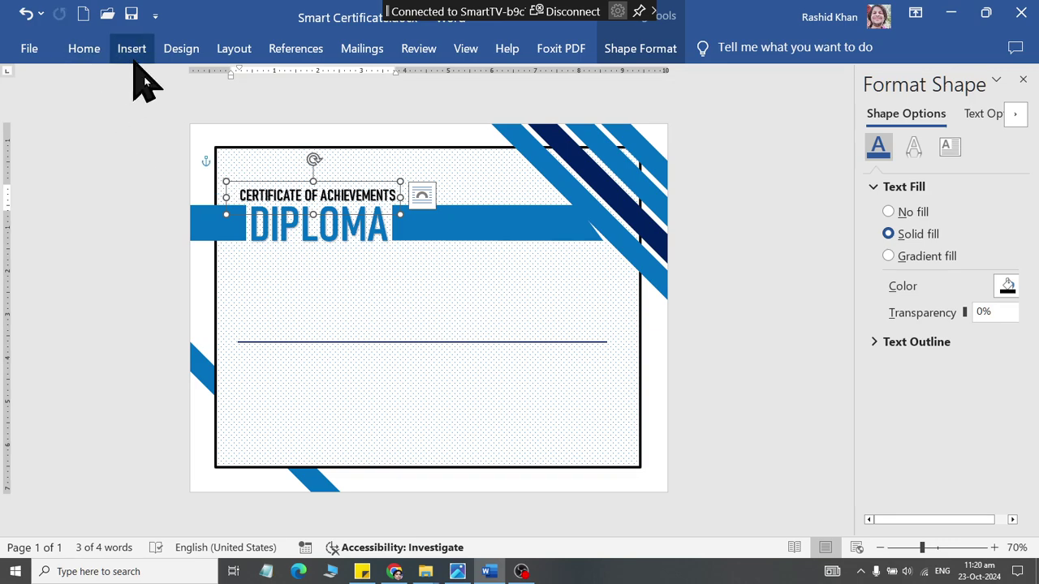
click(297, 232)
key(Return)
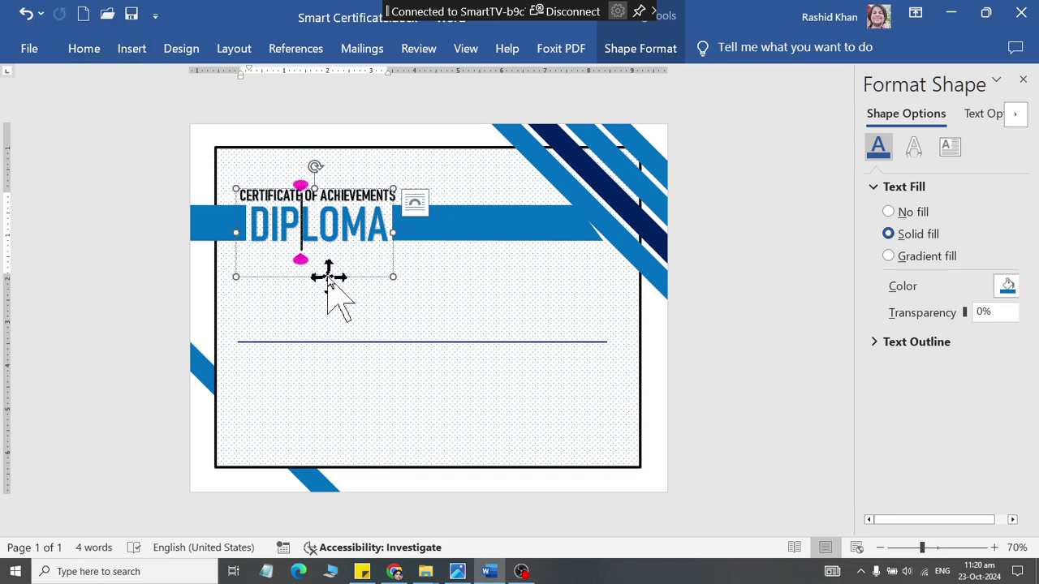
mouse_move(328, 278)
mouse_down()
mouse_move(350, 284)
mouse_move(433, 372)
mouse_up()
click(408, 318)
drag(505, 319, 505, 319)
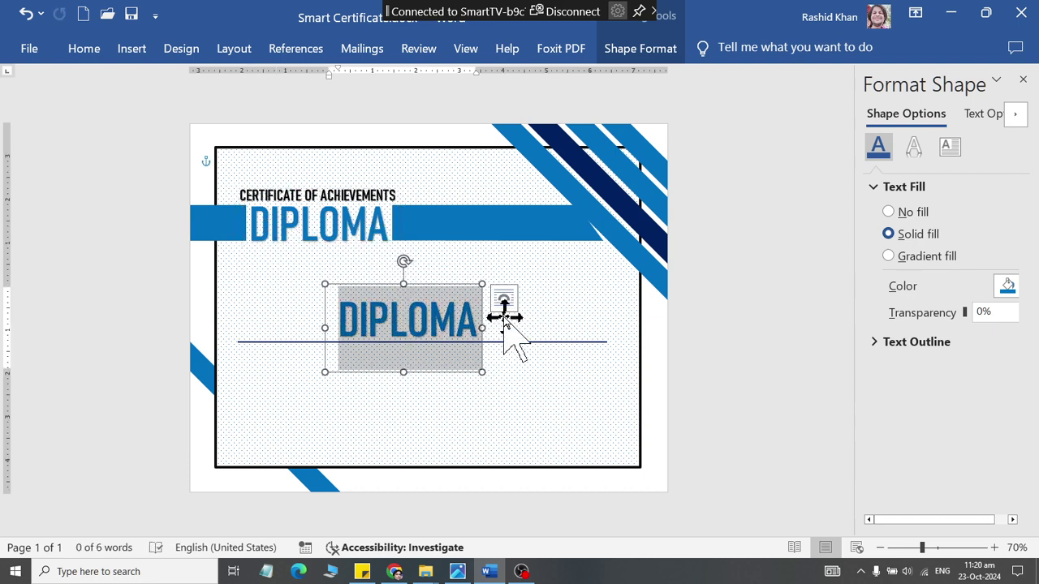
text(RASHID AL-)
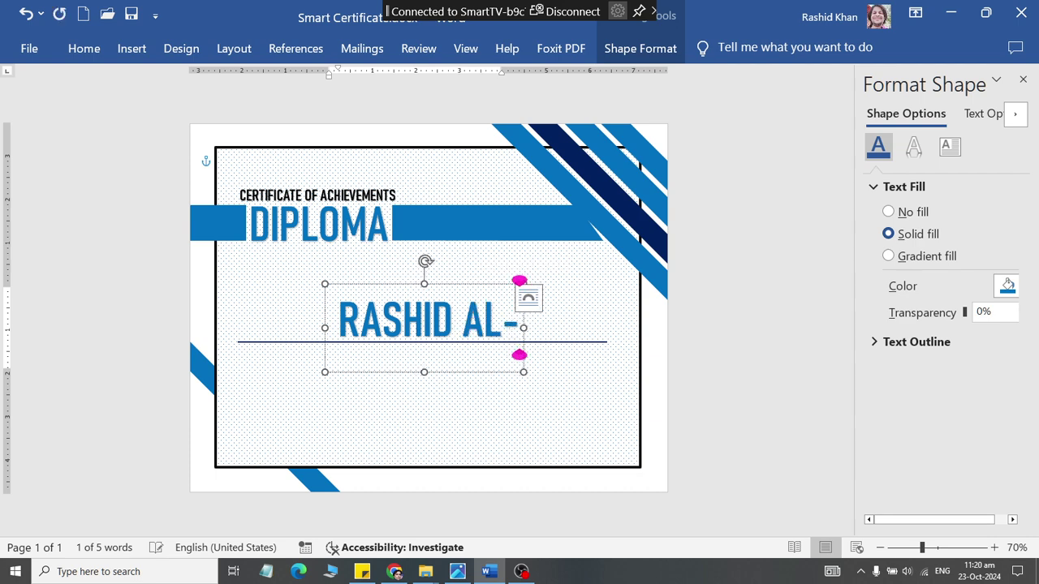
text(HUSSAINI)
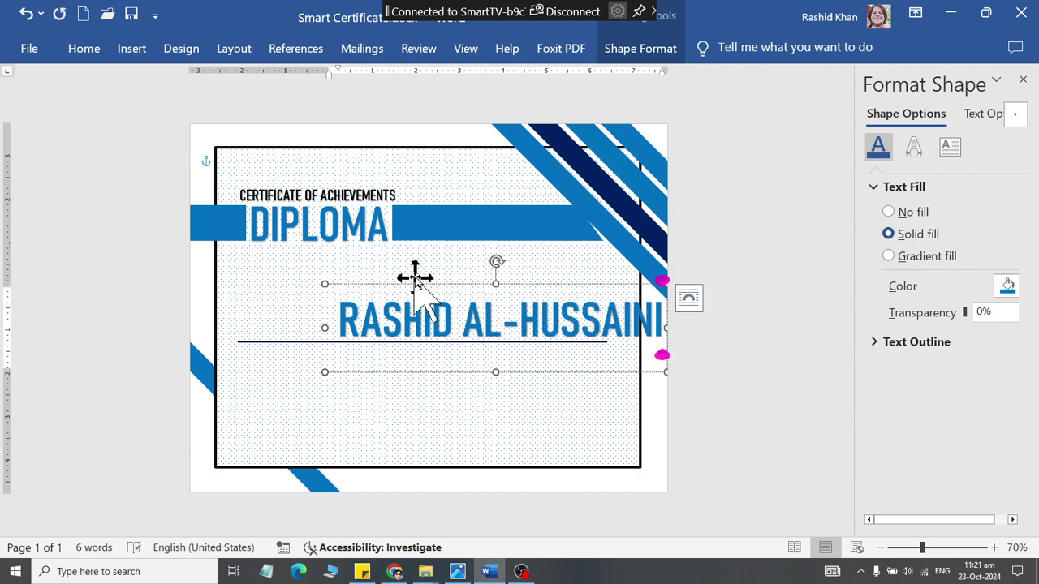
drag(420, 287, 340, 287)
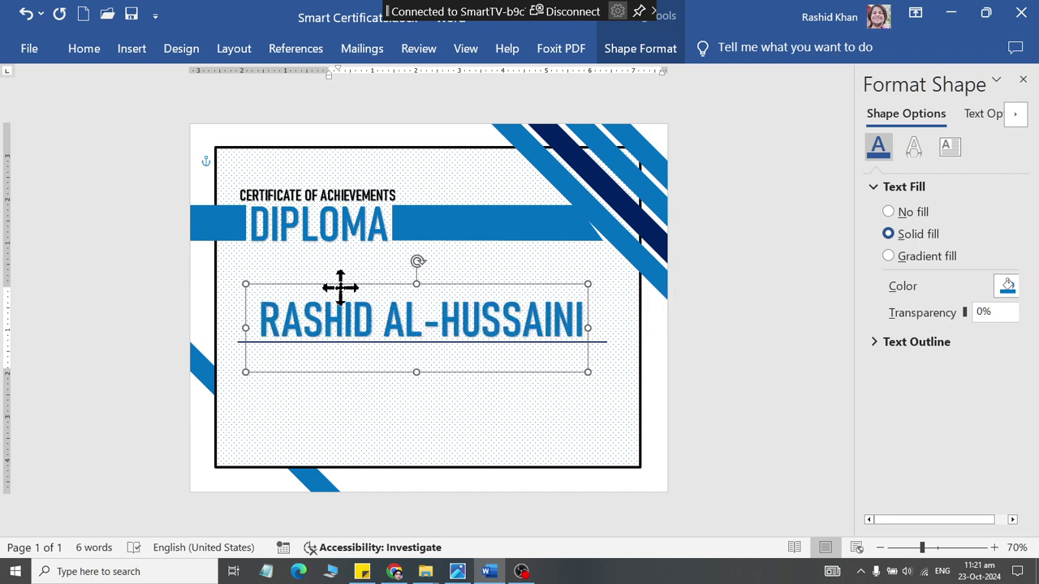
click(89, 51)
click(239, 86)
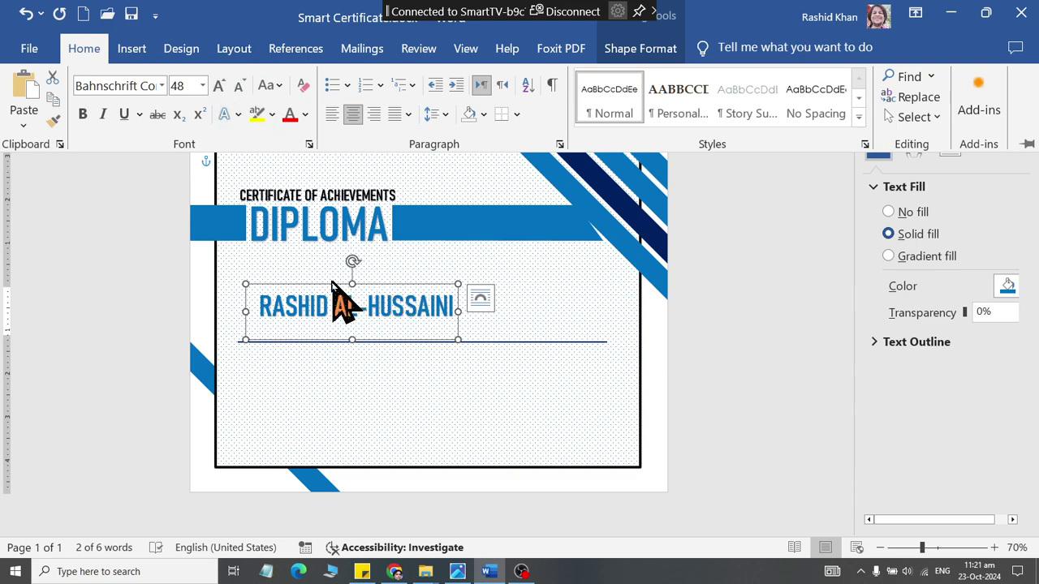
- Change the recipient's name font to Arial Black
mouse_move(348, 306)
mouse_down()
mouse_move(341, 296)
mouse_move(396, 300)
mouse_up()
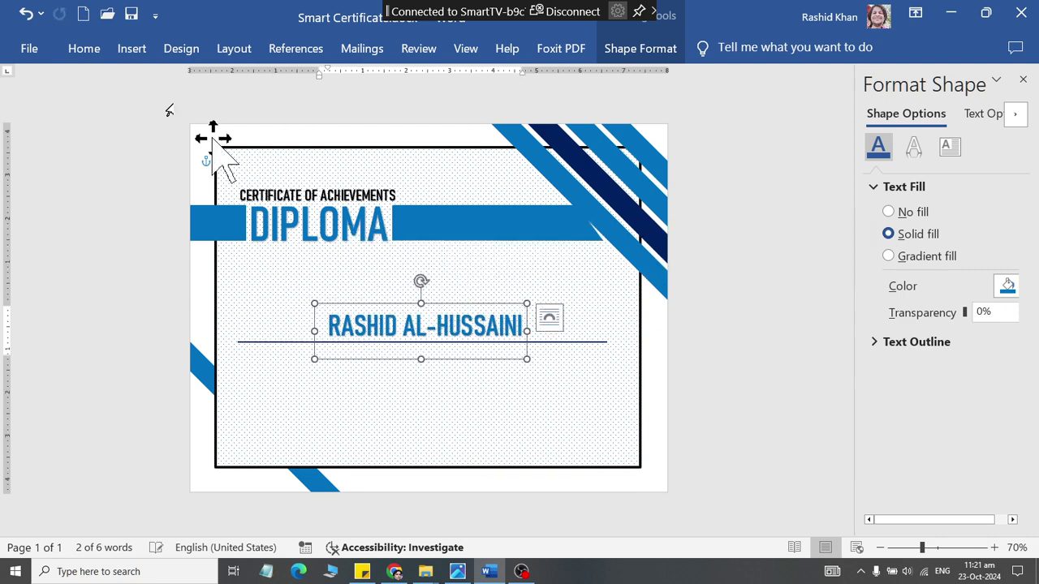
click(83, 49)
click(162, 85)
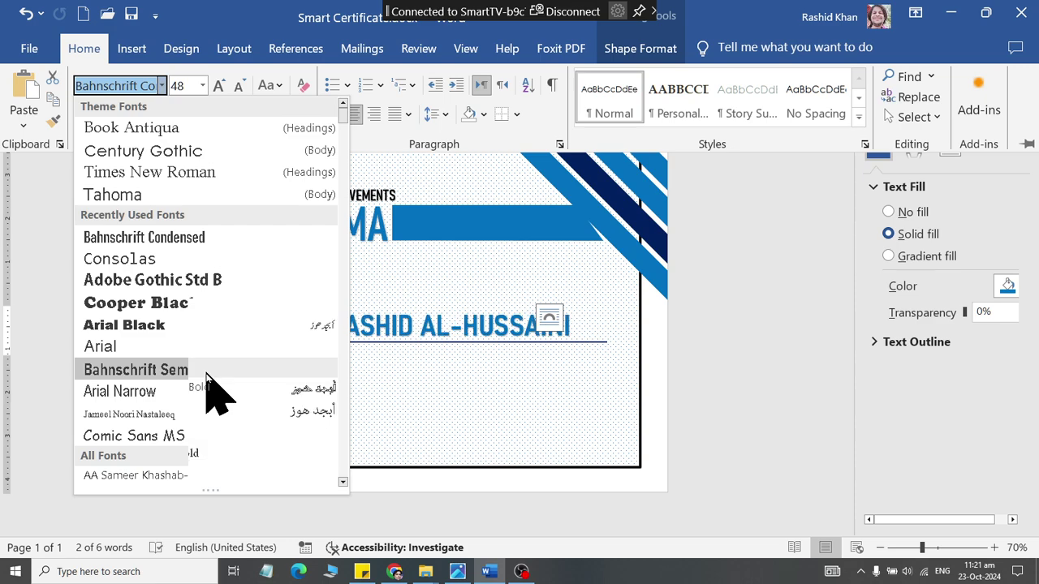
scroll(209, 308, down, 2)
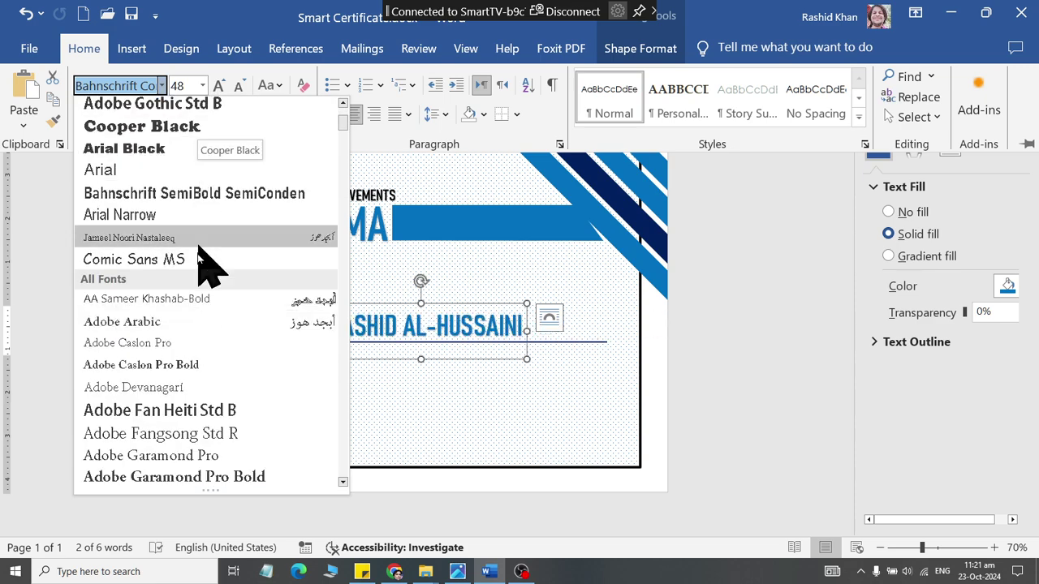
scroll(198, 255, down, 3)
scroll(195, 313, up, 3)
scroll(199, 220, down, 3)
scroll(197, 399, down, 7)
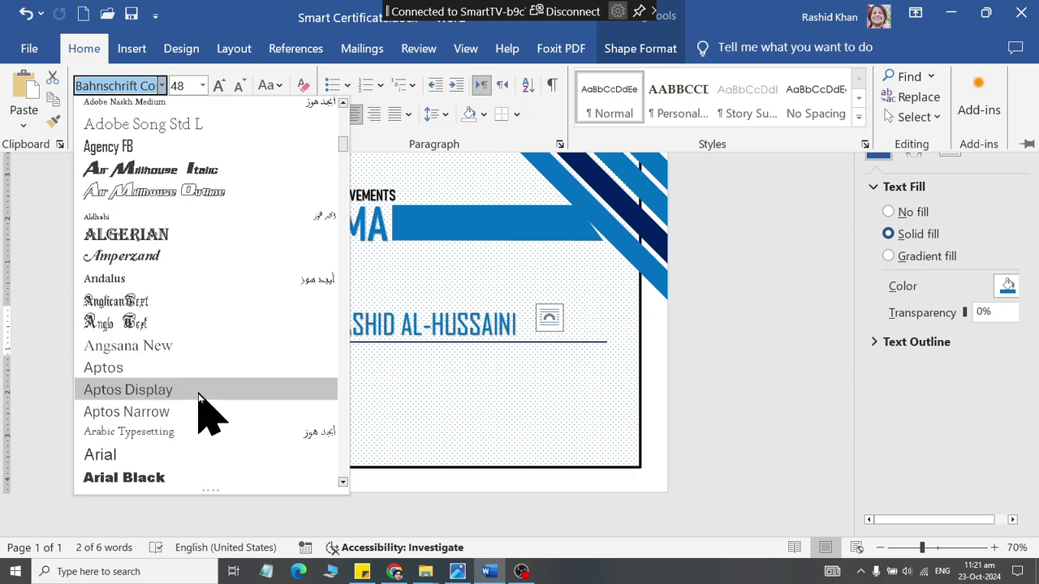
scroll(198, 447, down, 2)
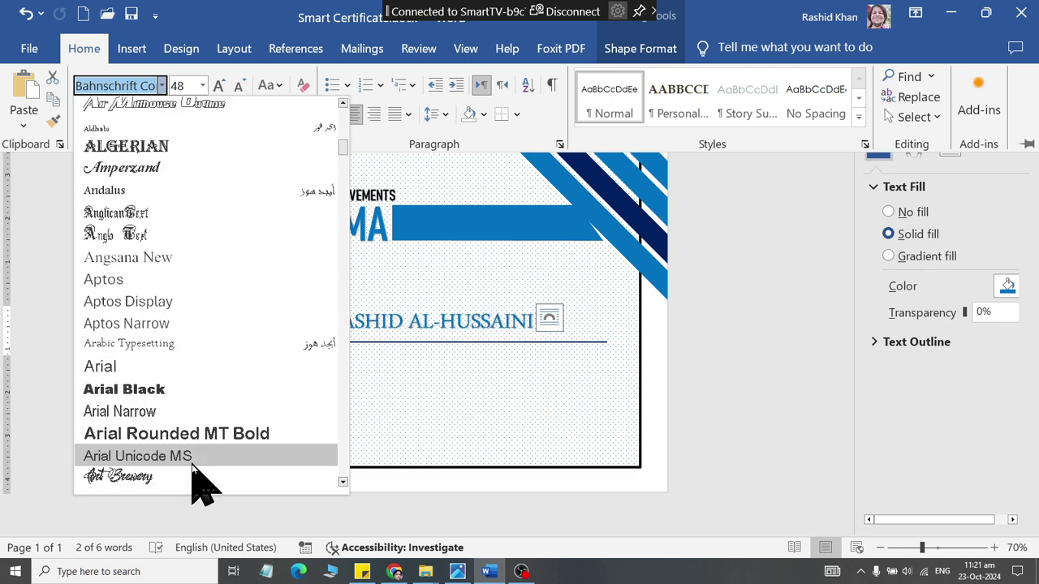
click(200, 395)
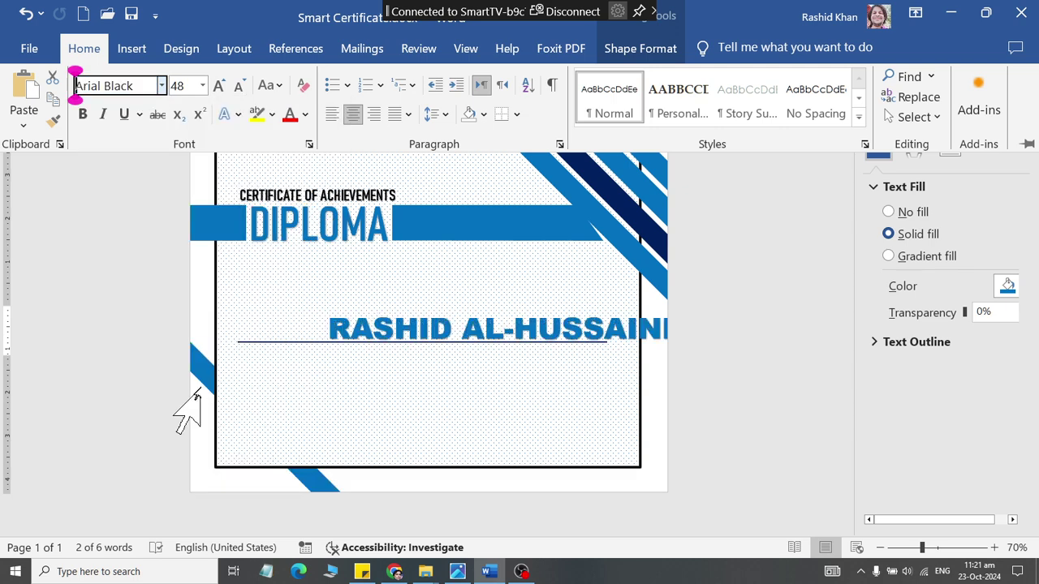
- Shift the name box left to centre it over the rule, then compare with the reference image
click(466, 319)
drag(445, 306, 367, 302)
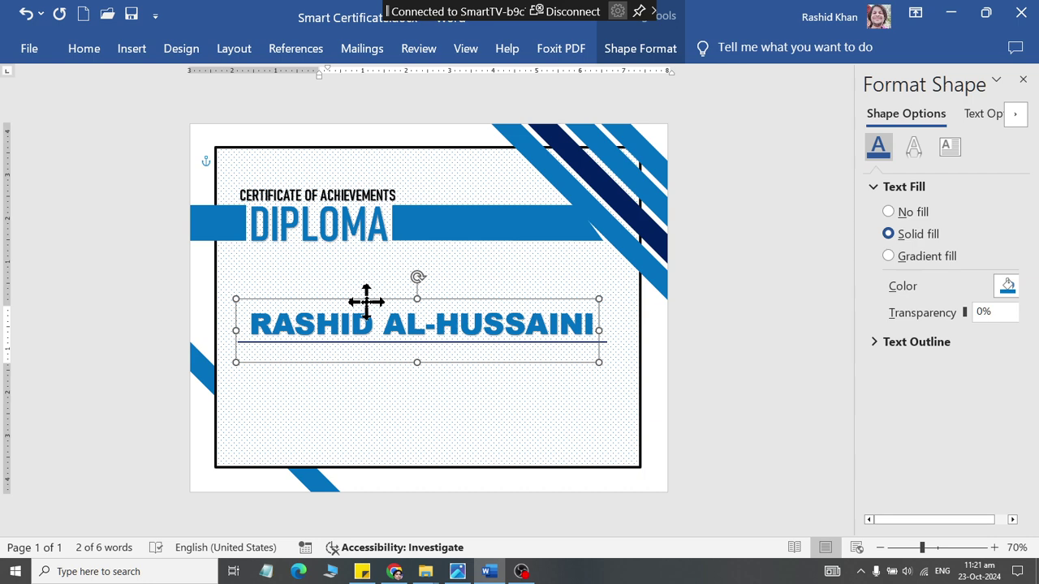
click(755, 333)
key(alt+Tab)
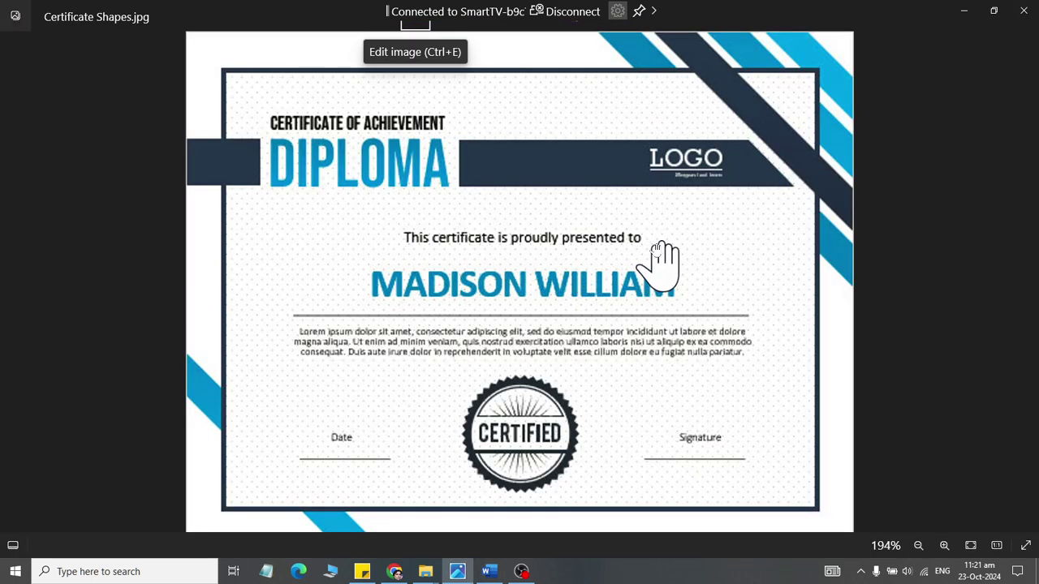
key(alt+Tab)
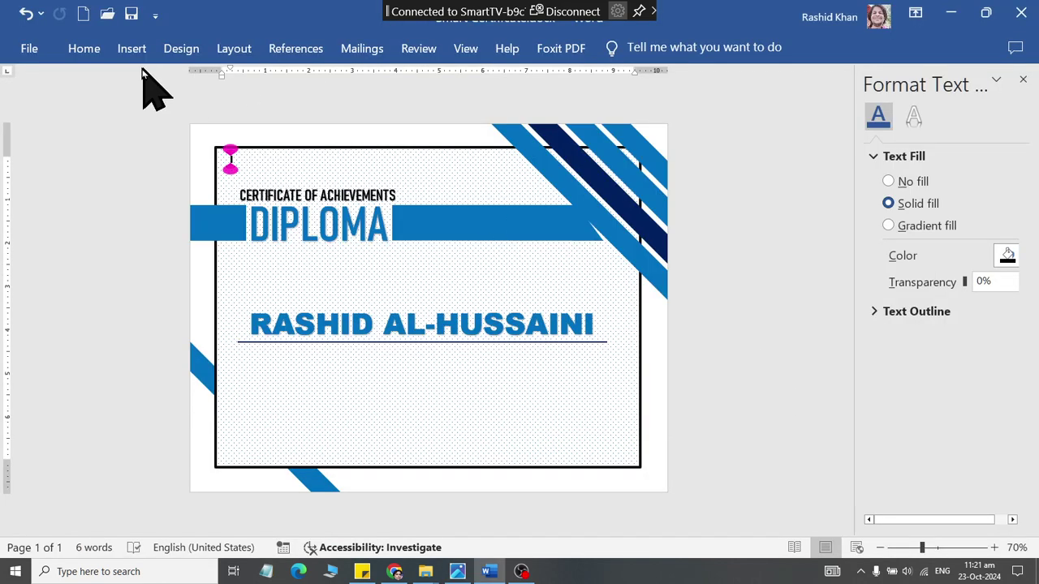
- Insert a pull-quote text box below the name rule, widened to span the rule
click(131, 49)
click(766, 109)
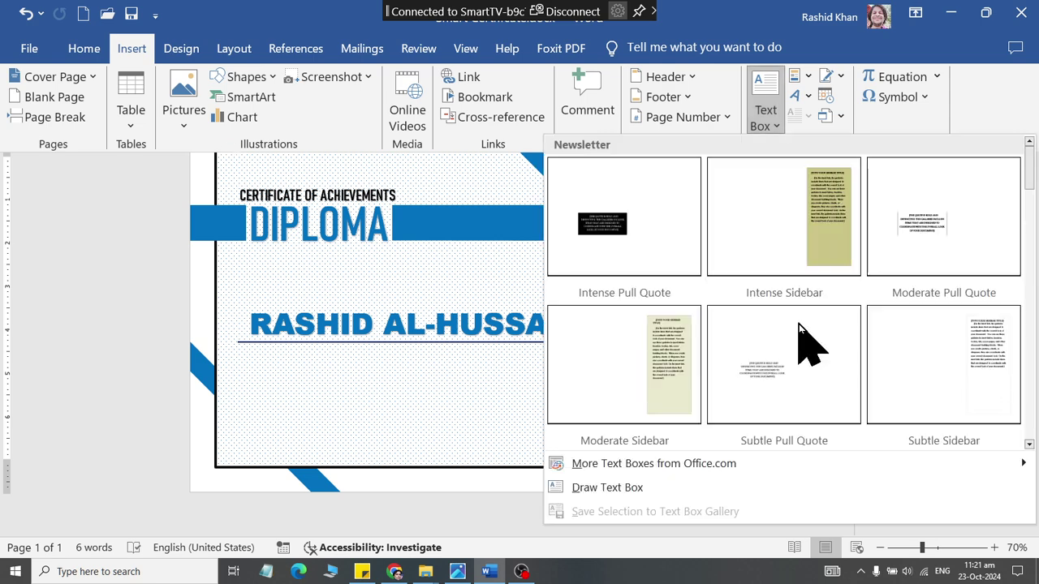
click(785, 422)
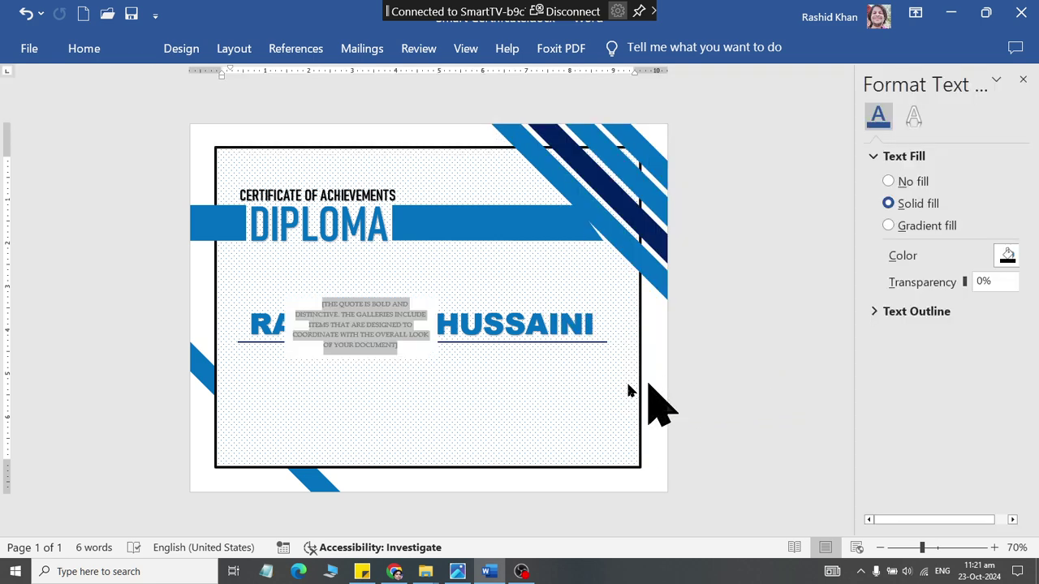
drag(380, 382, 323, 412)
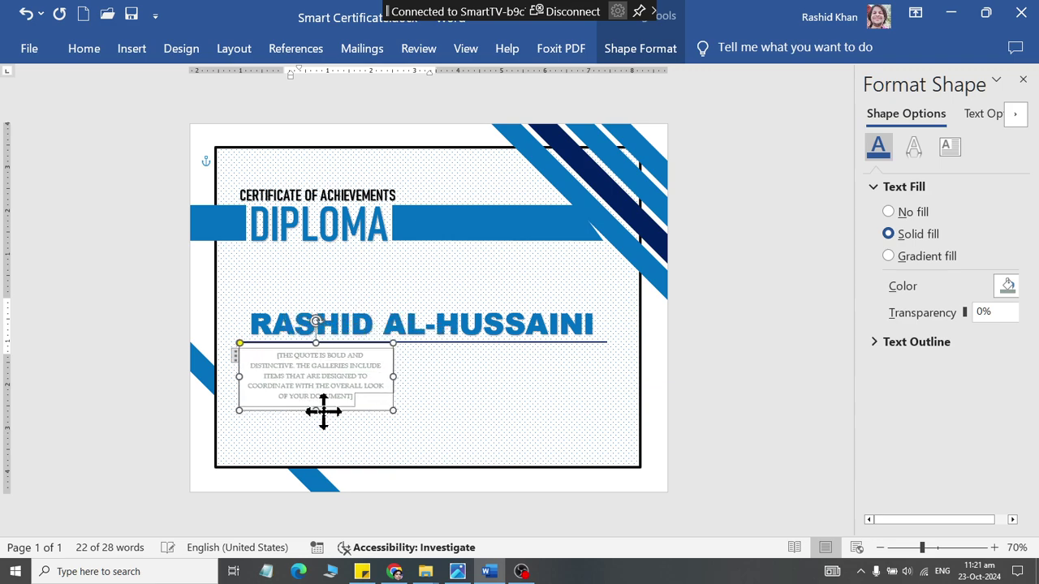
drag(396, 377, 611, 379)
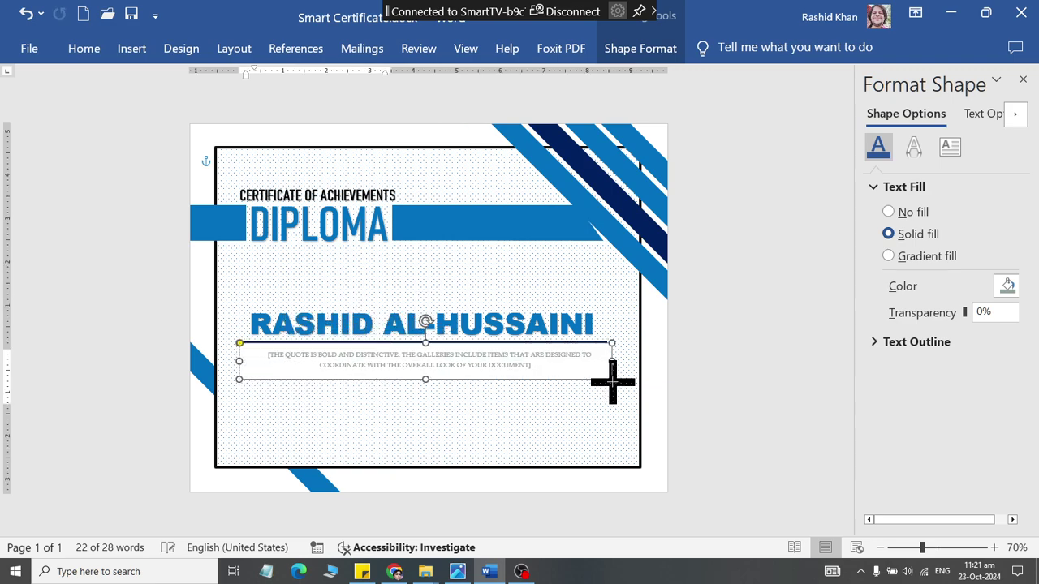
drag(442, 388, 443, 380)
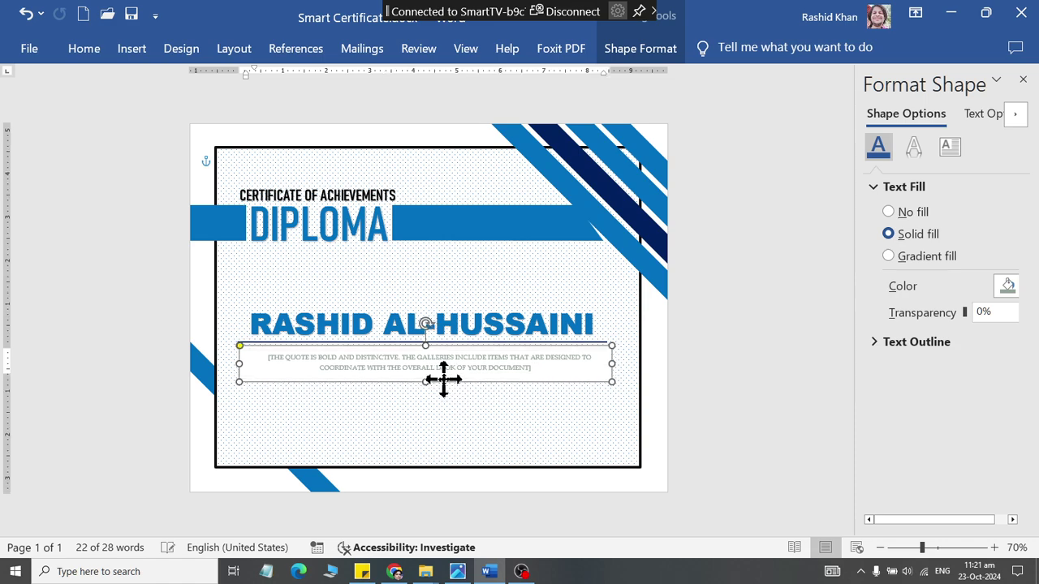
key(alt+Tab)
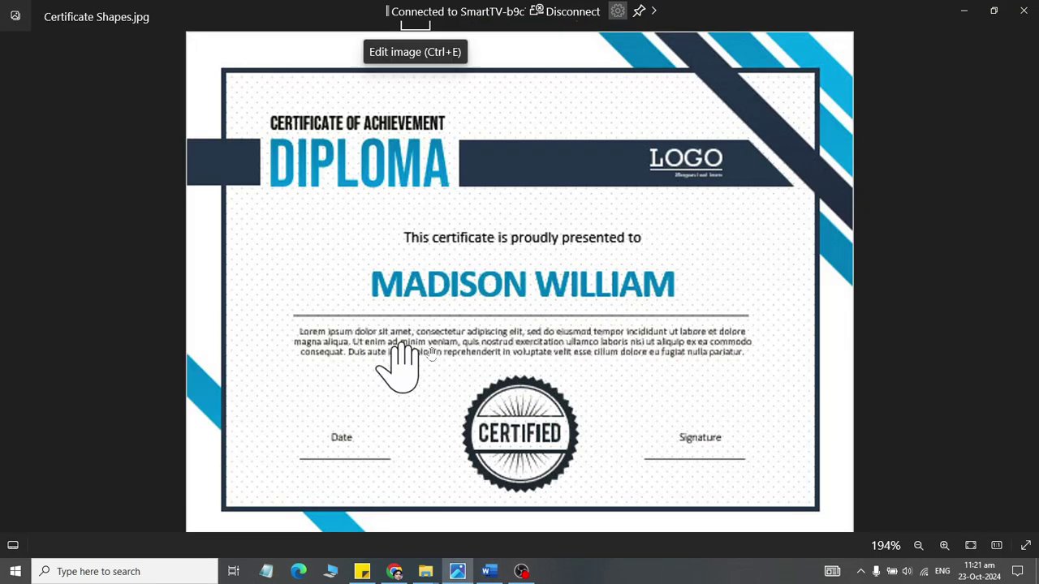
key(alt+Tab)
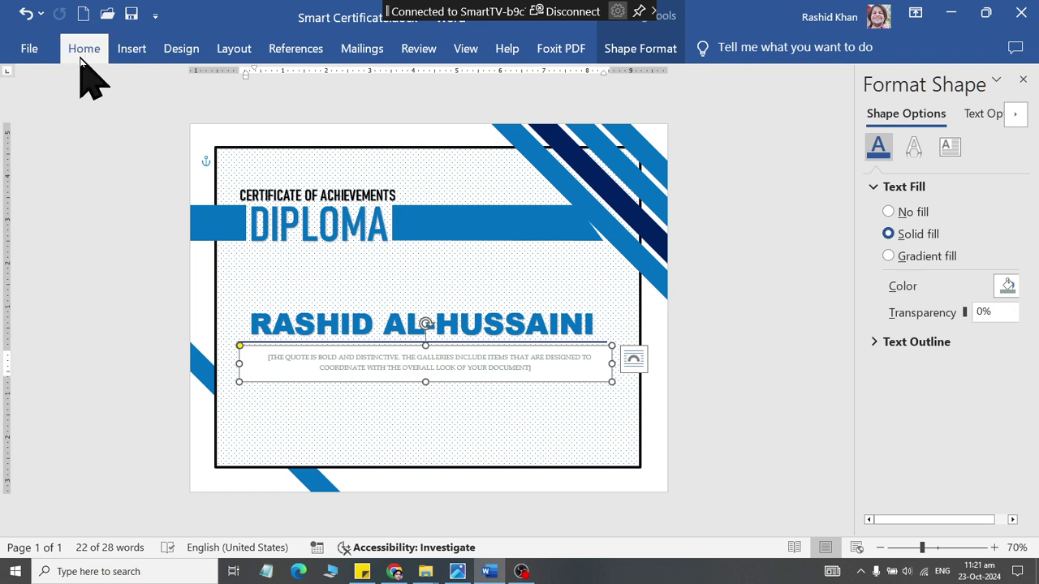
- Make the quote text 14 pt and dark blue, with no background fill on the box
click(83, 50)
double_click(218, 86)
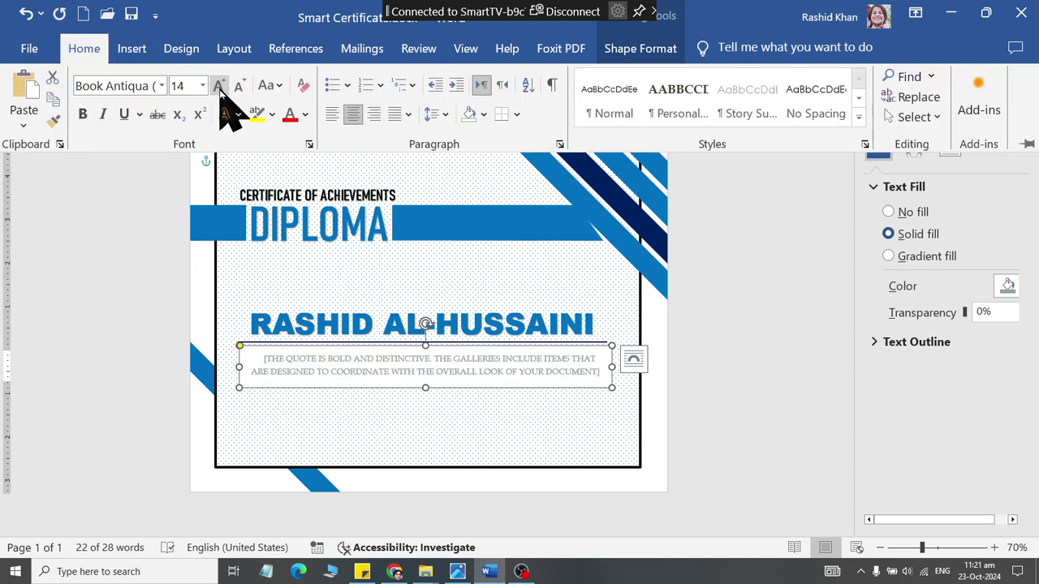
click(637, 49)
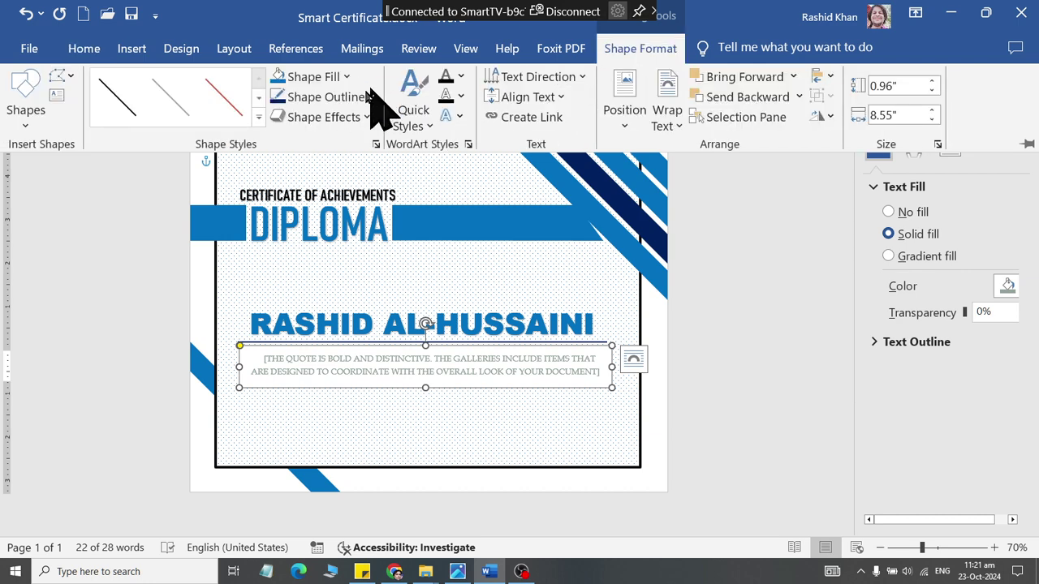
click(332, 78)
click(319, 301)
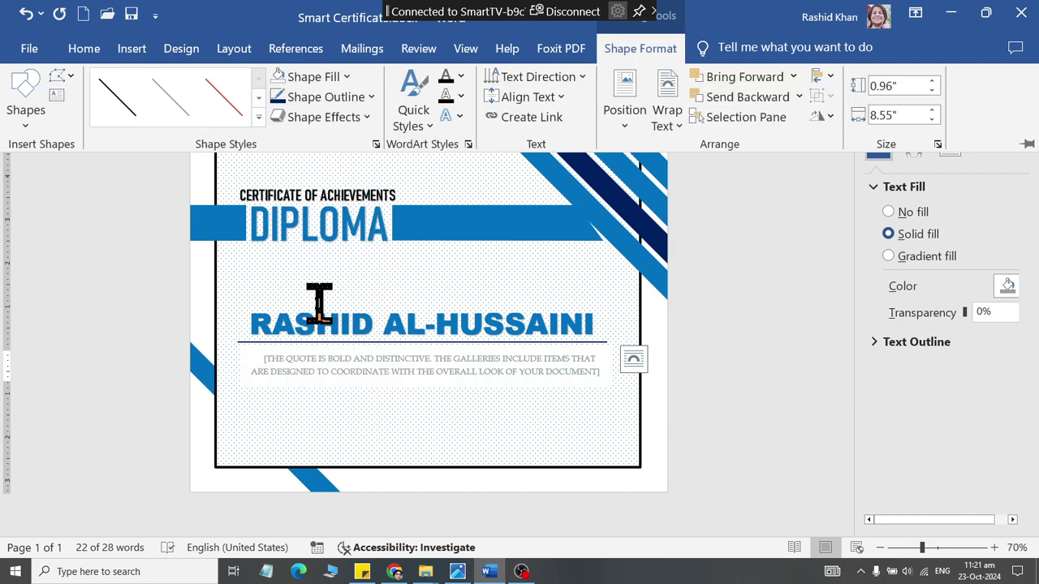
click(612, 383)
triple_click(496, 376)
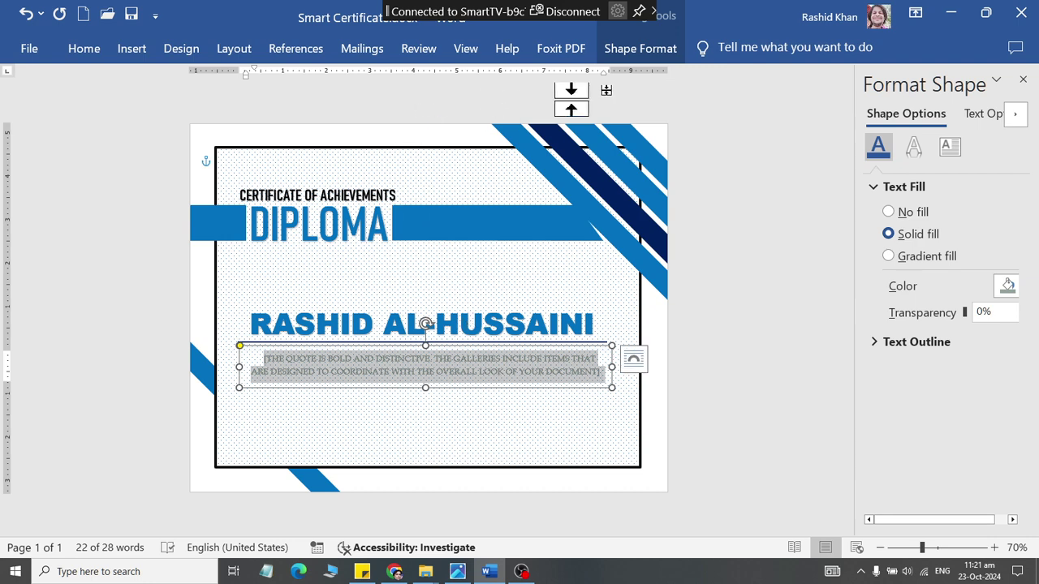
click(640, 51)
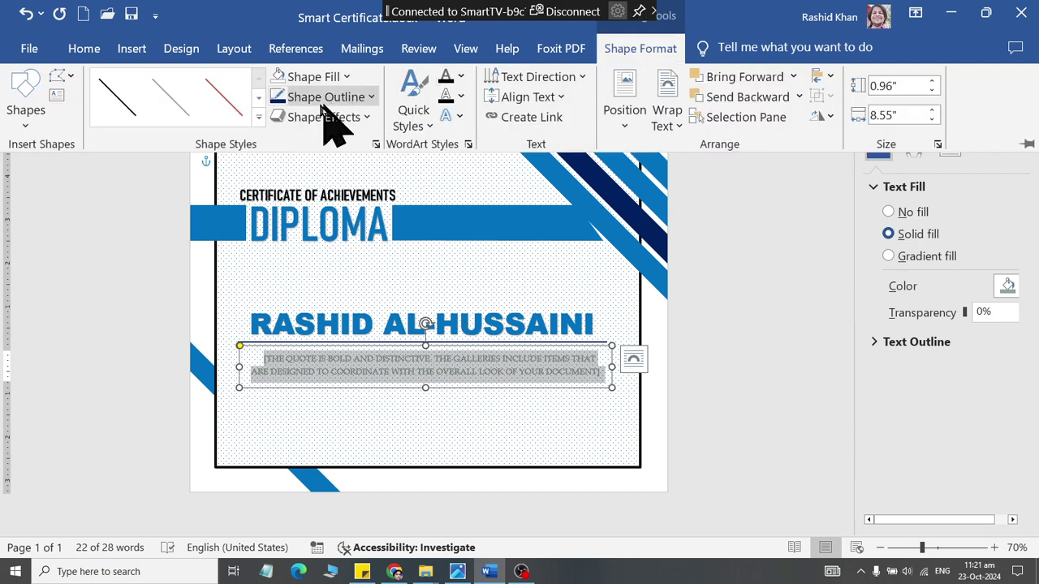
click(461, 77)
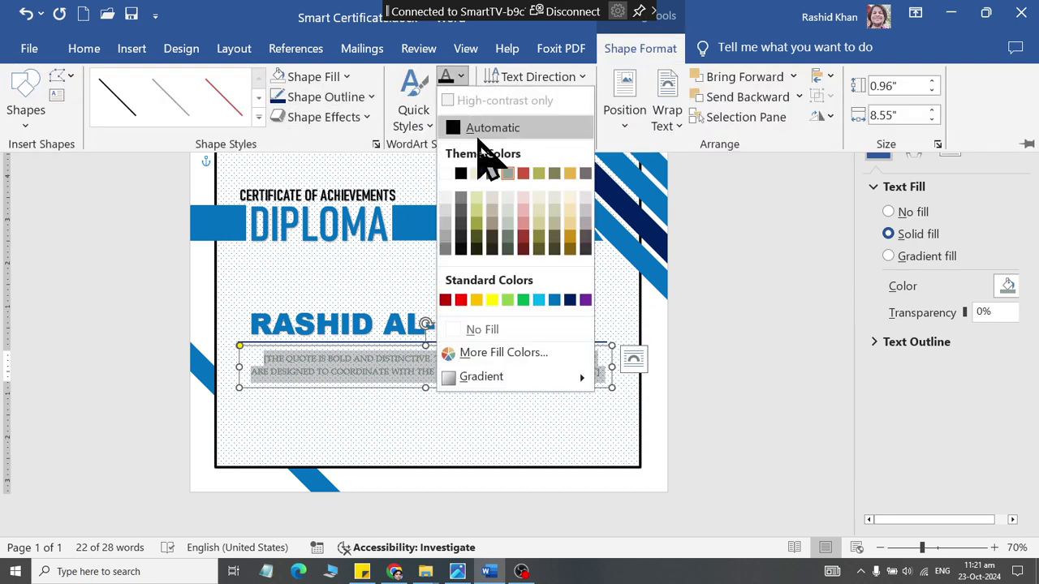
click(569, 300)
- Confirm the paragraph uses Book Antiqua 14, then deselect it to review the page
click(84, 48)
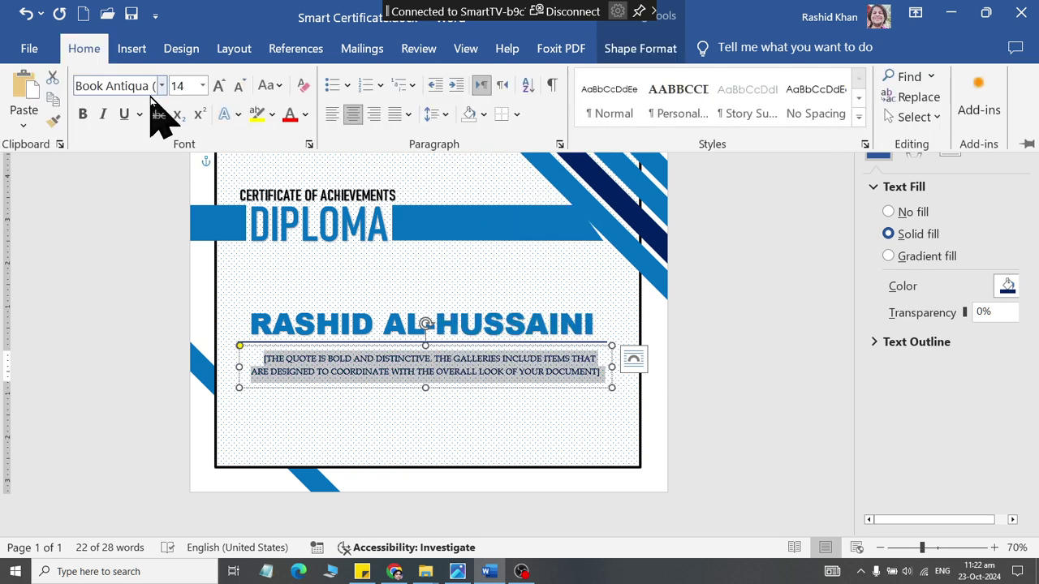
click(121, 88)
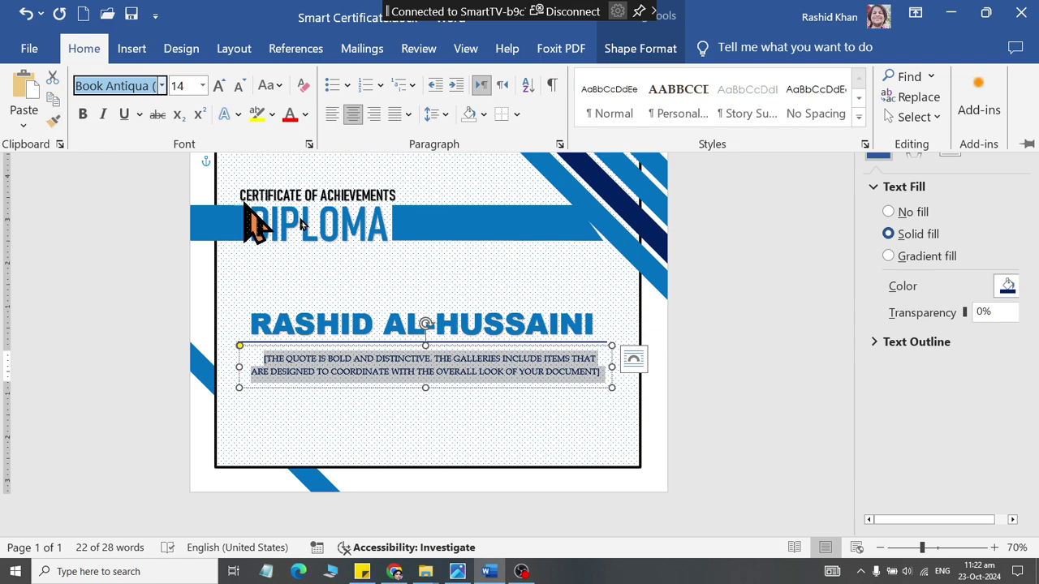
click(769, 349)
click(747, 345)
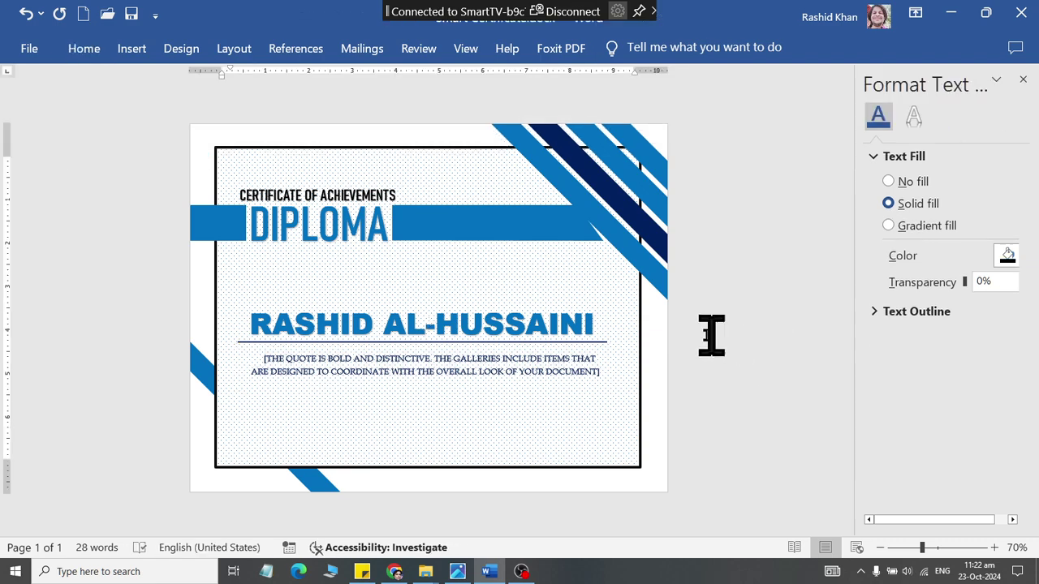
- Copy the name box above it and format the copy as dark-blue Arial 24 pt
click(432, 313)
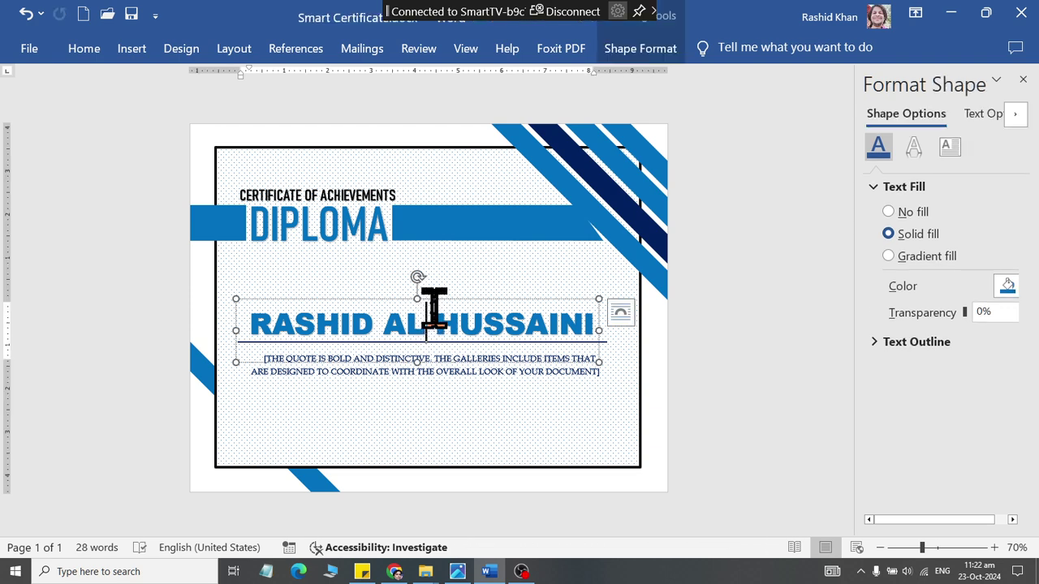
mouse_move(436, 307)
mouse_down()
mouse_move(444, 314)
mouse_move(441, 254)
mouse_up()
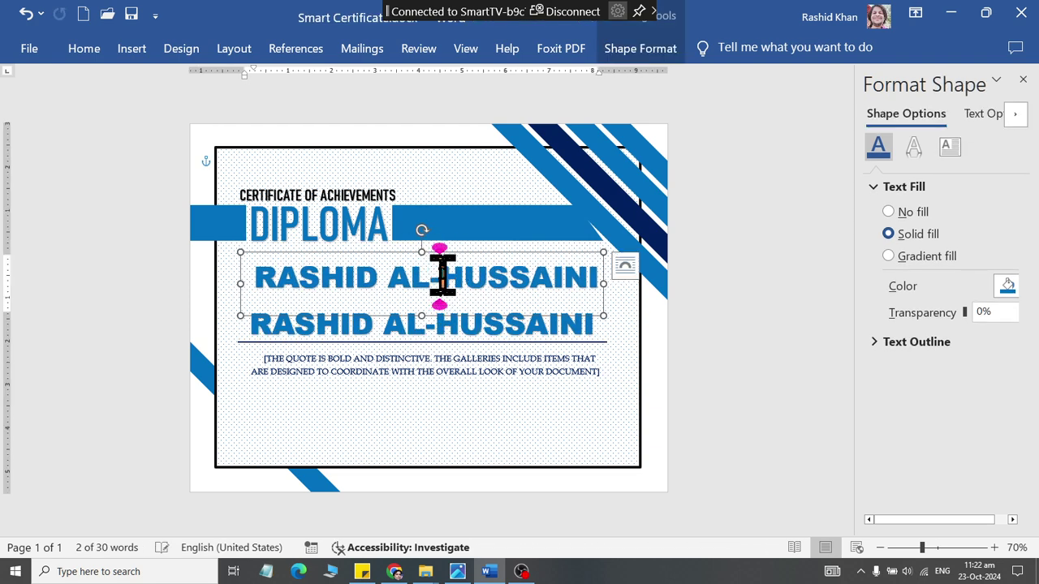
click(83, 48)
click(239, 85)
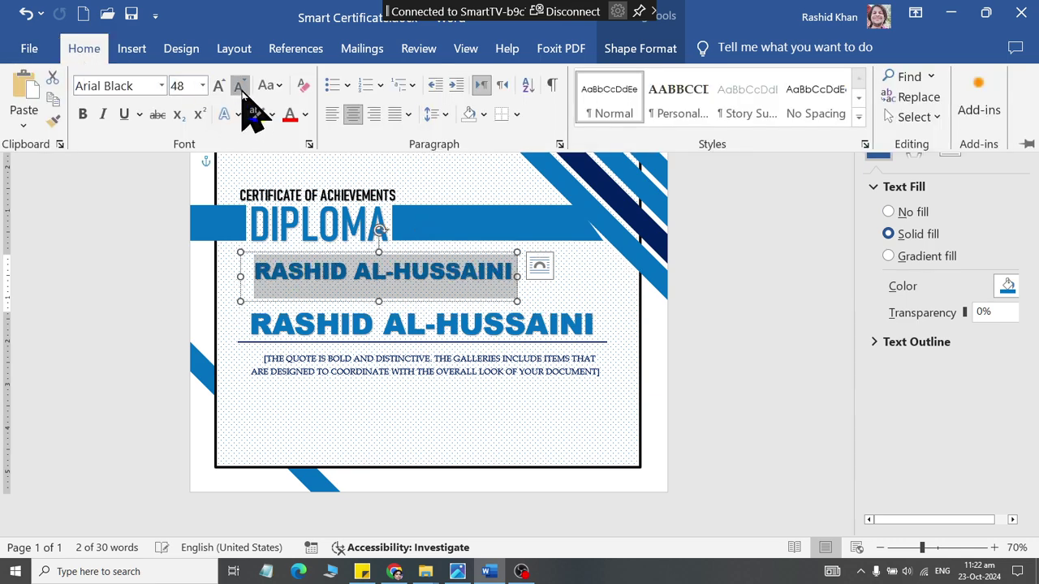
click(239, 85)
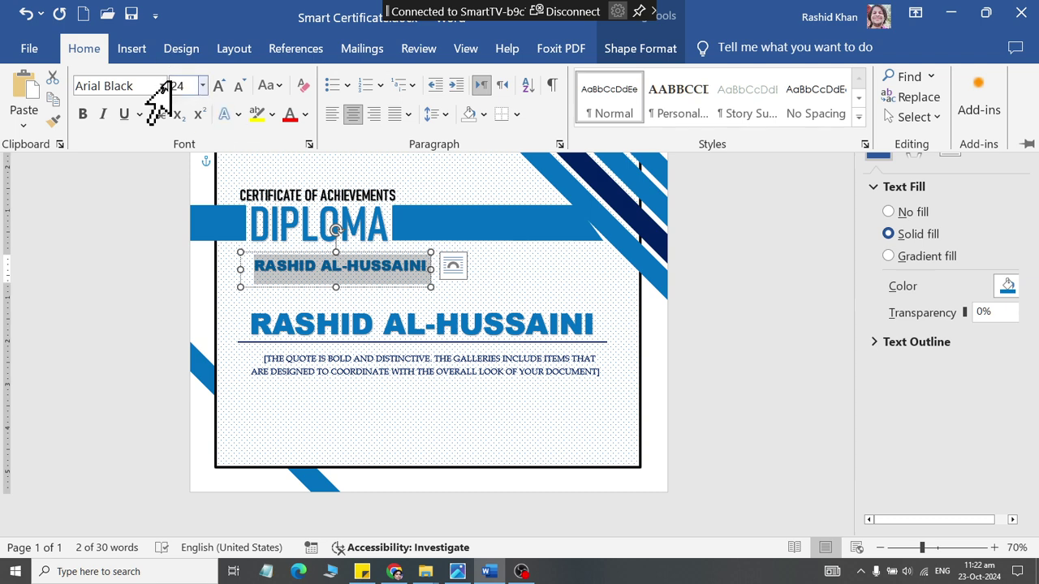
click(148, 85)
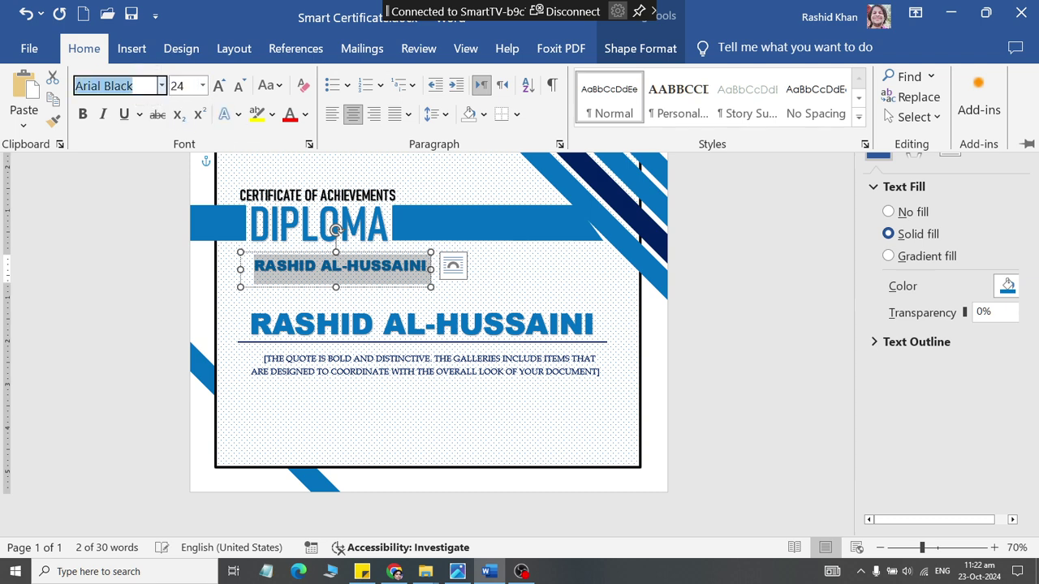
key(BackSpace)
text(Arial)
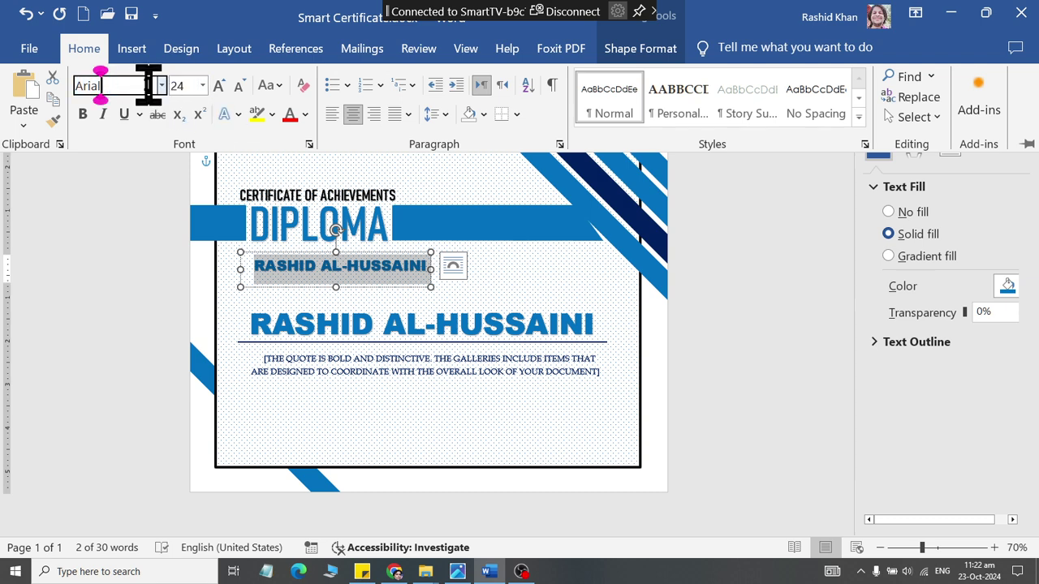
key(Return)
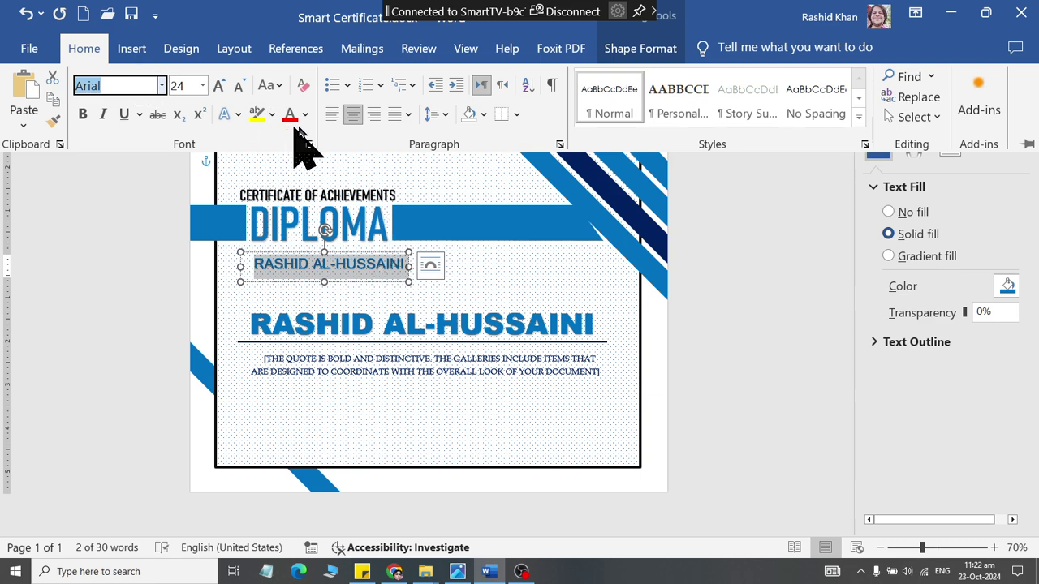
click(306, 115)
click(413, 339)
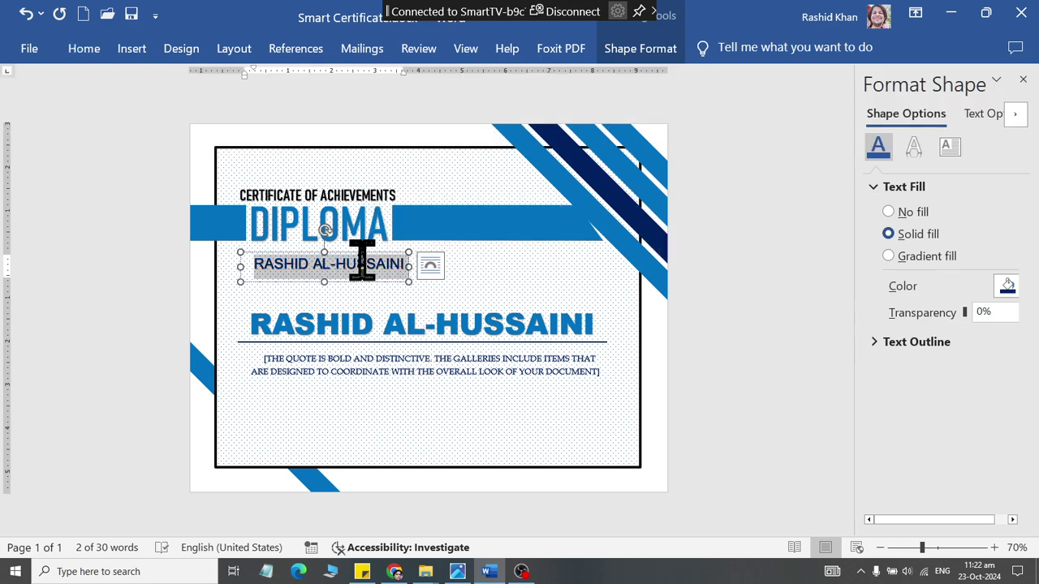
- Retype the copy's text as 'This certificate is proudly is presented to'
text(THE)
key(alt+Tab)
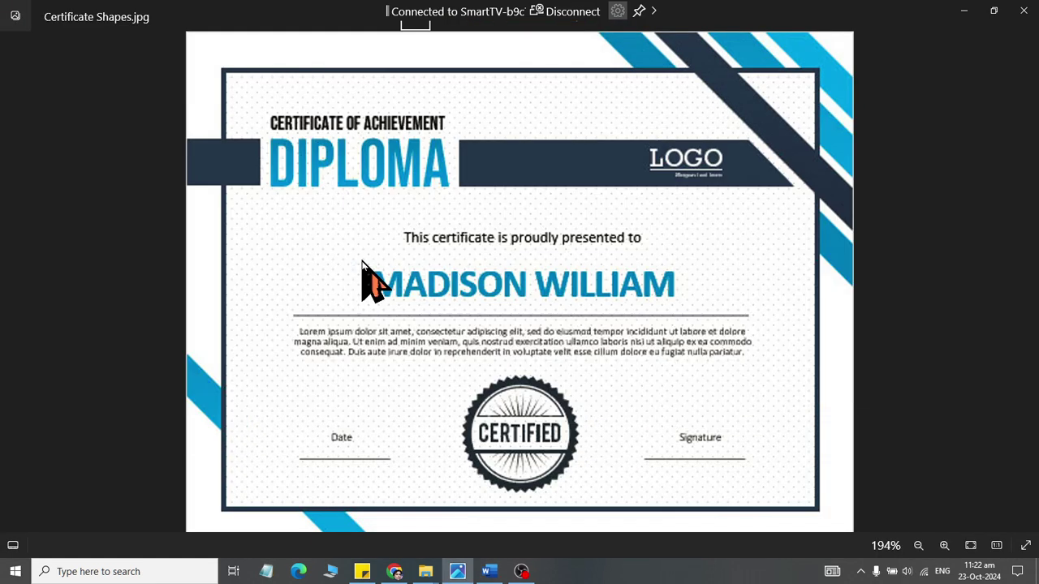
key(alt+Tab)
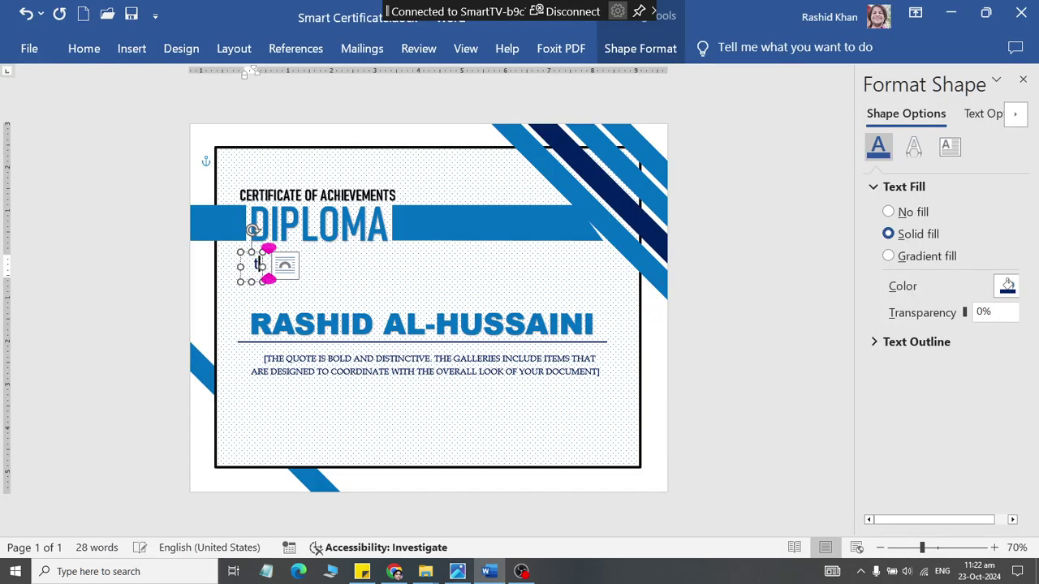
text(This cert)
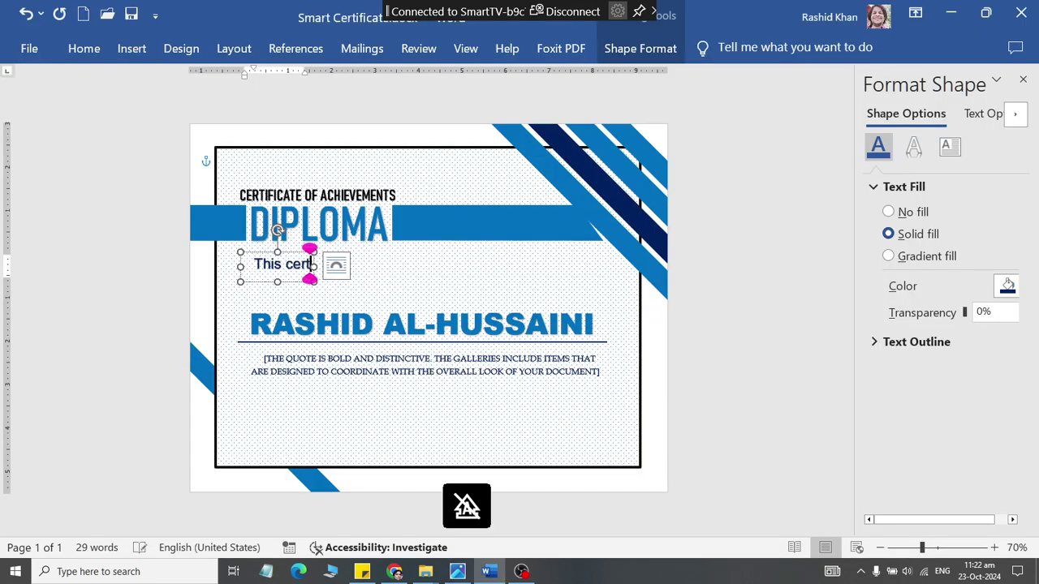
text(ificate is pro)
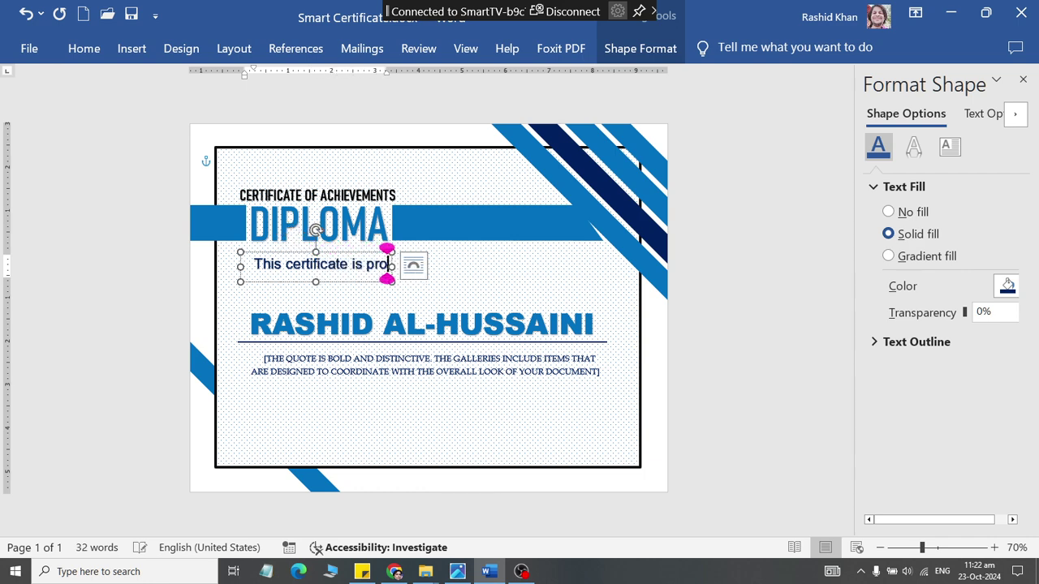
text(udly is presen)
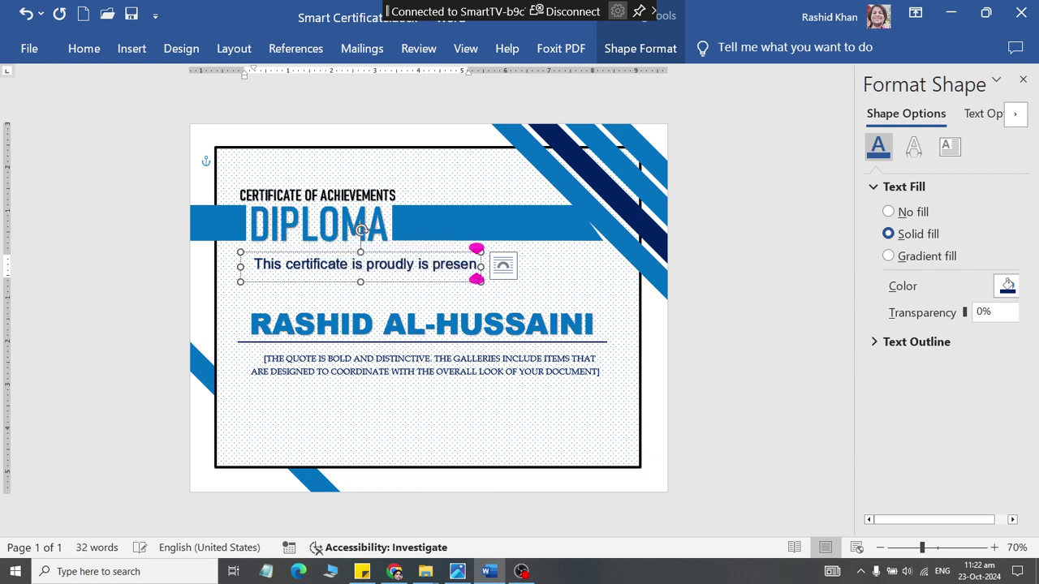
text(ted to)
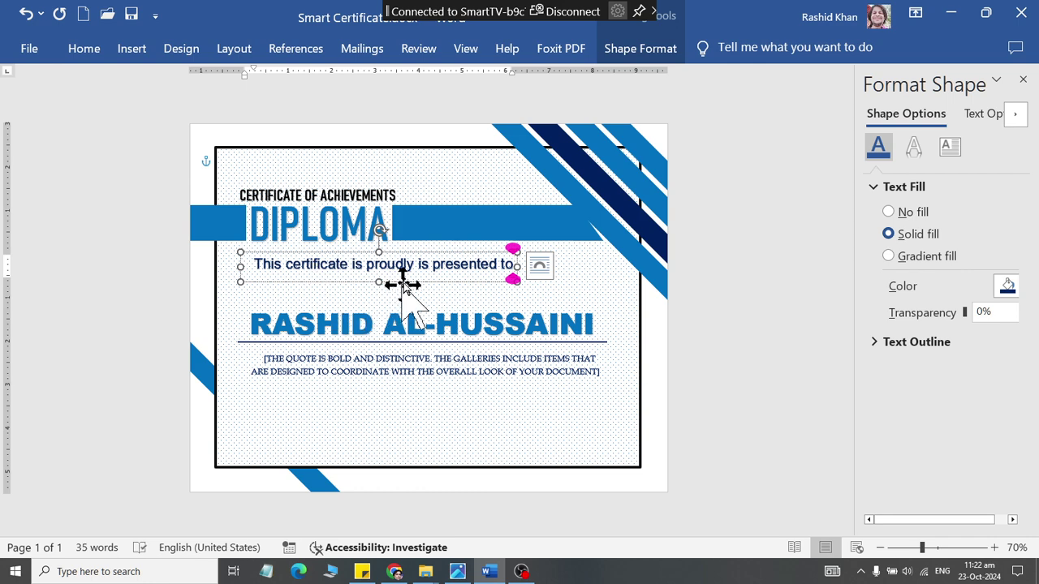
click(411, 280)
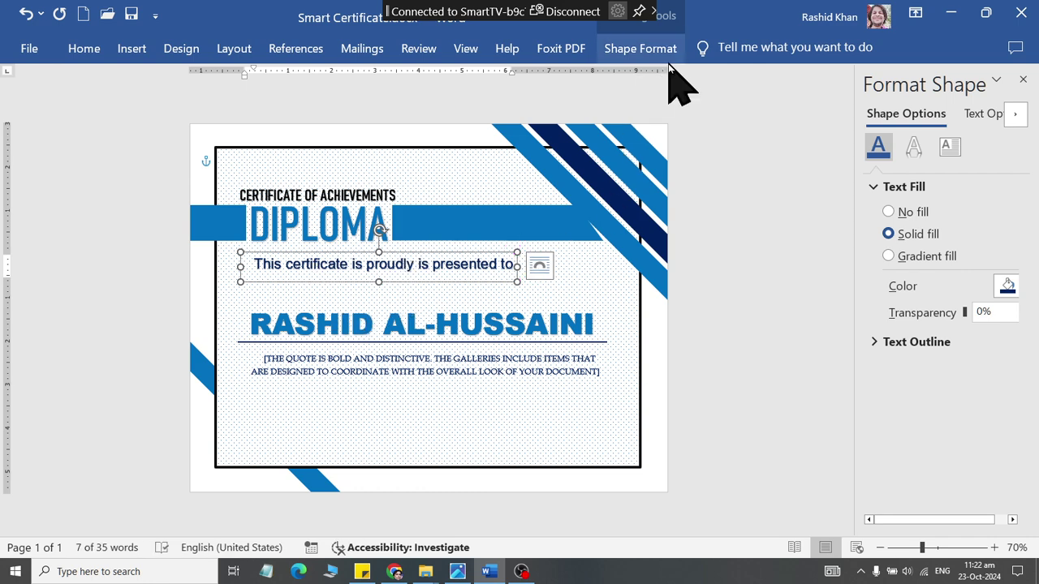
- Centre the presentation line on the page, nudge it up two steps, then check the reference image
click(650, 50)
click(632, 108)
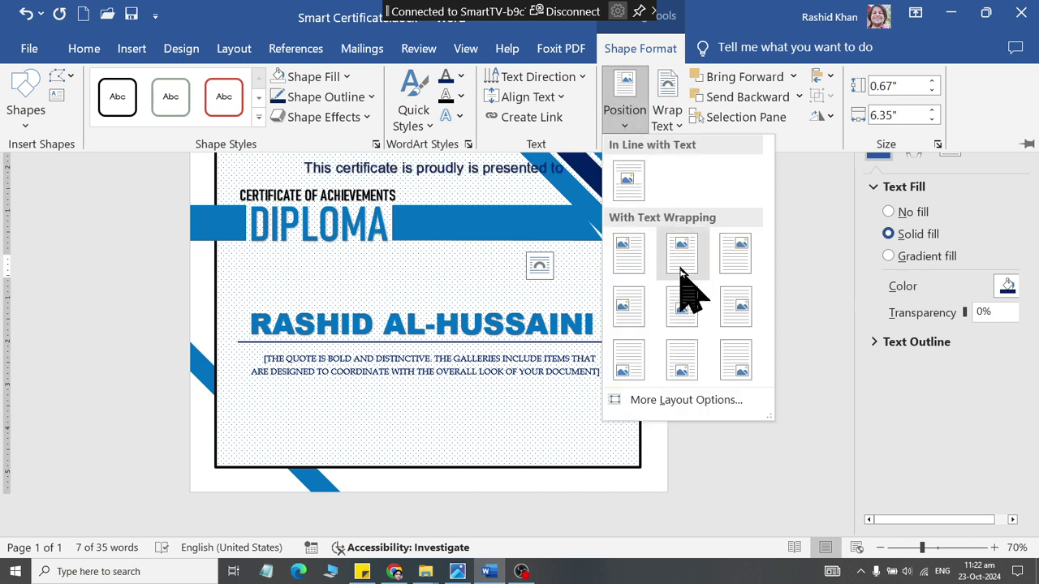
click(681, 317)
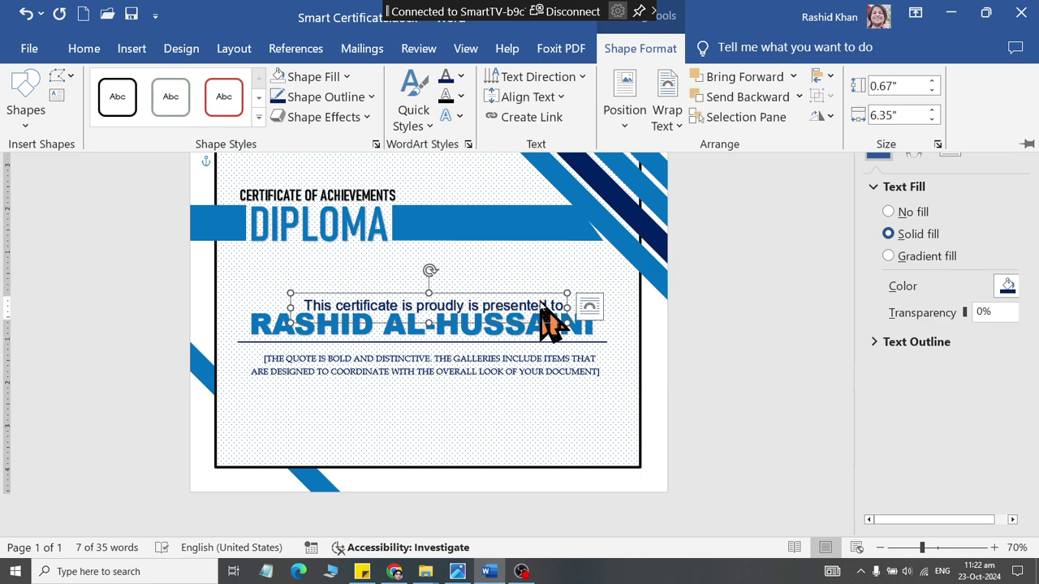
key(ctrl+F1)
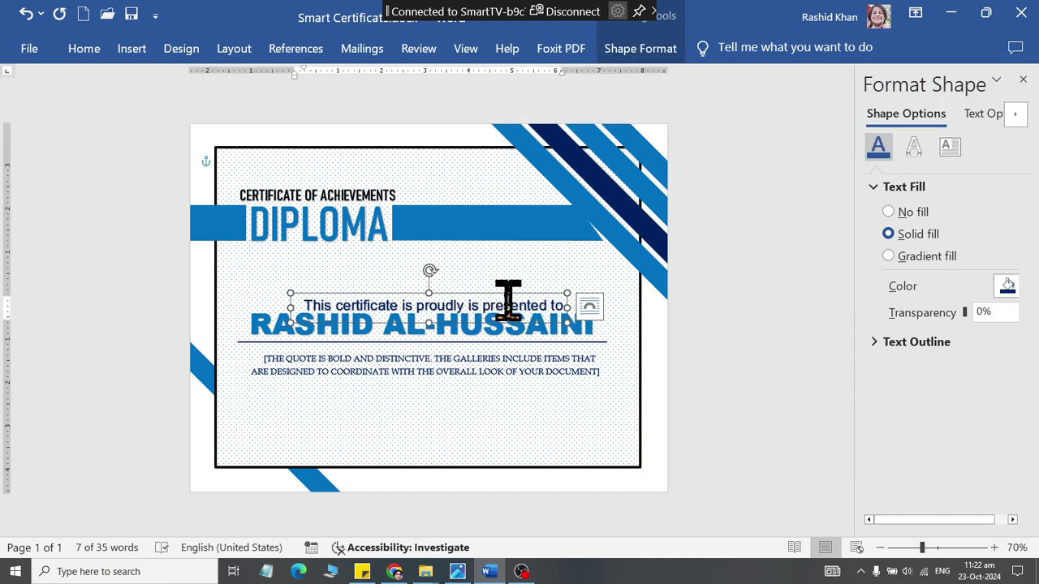
key(Up)
key(Up)
key(Up)
key(Up)
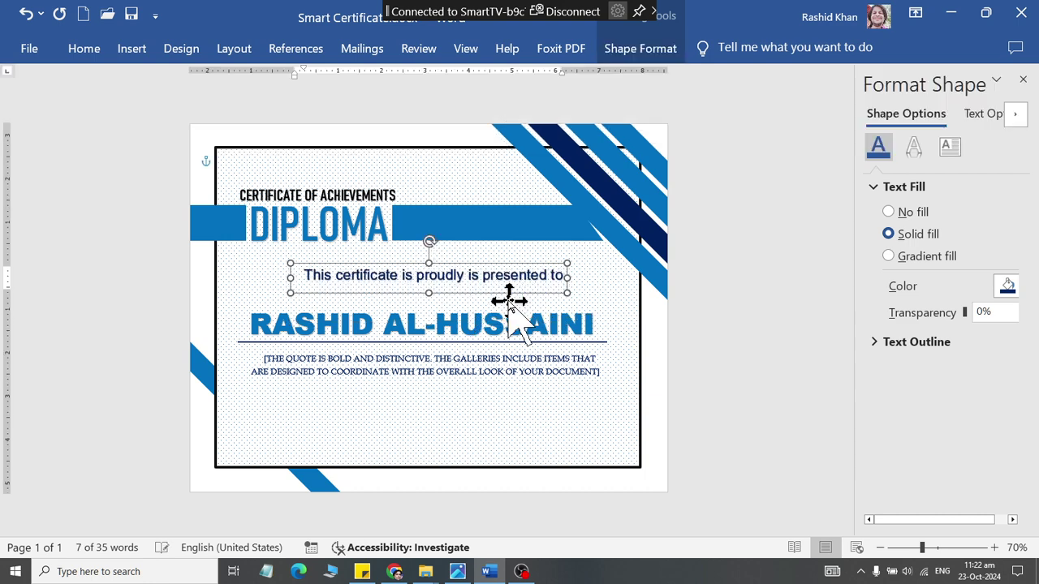
key(Up)
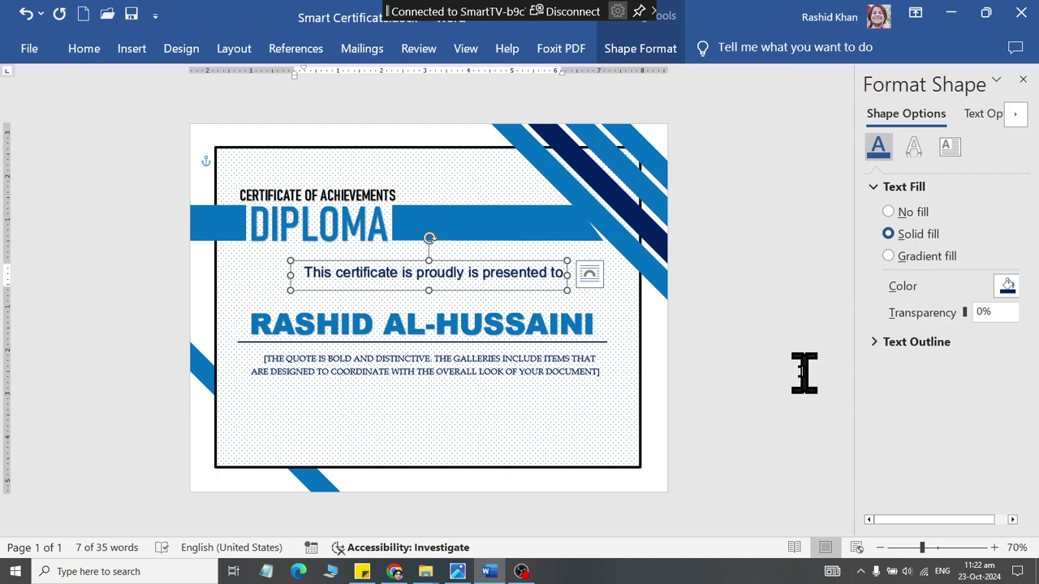
click(789, 368)
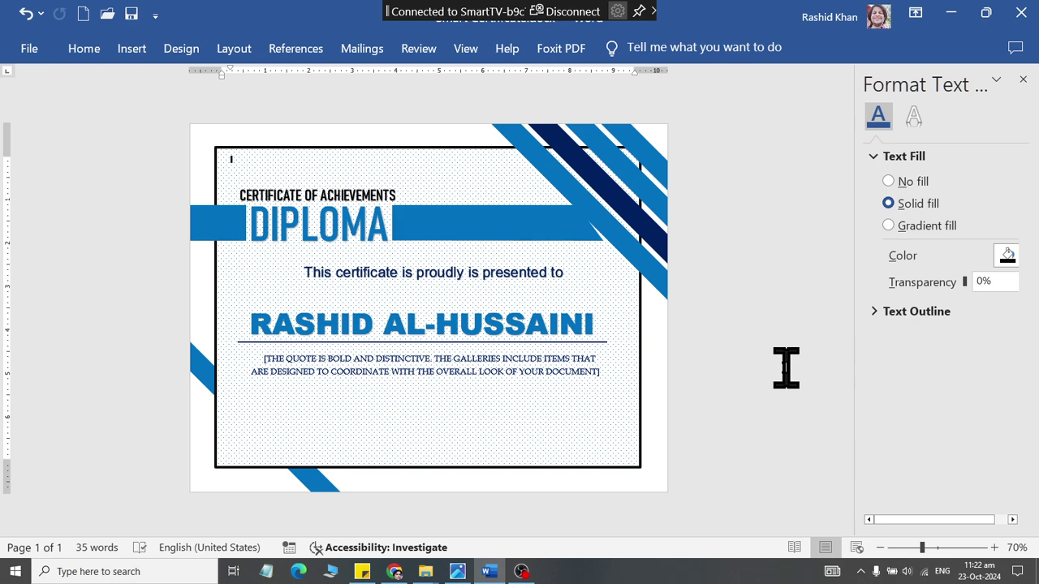
key(alt+Tab)
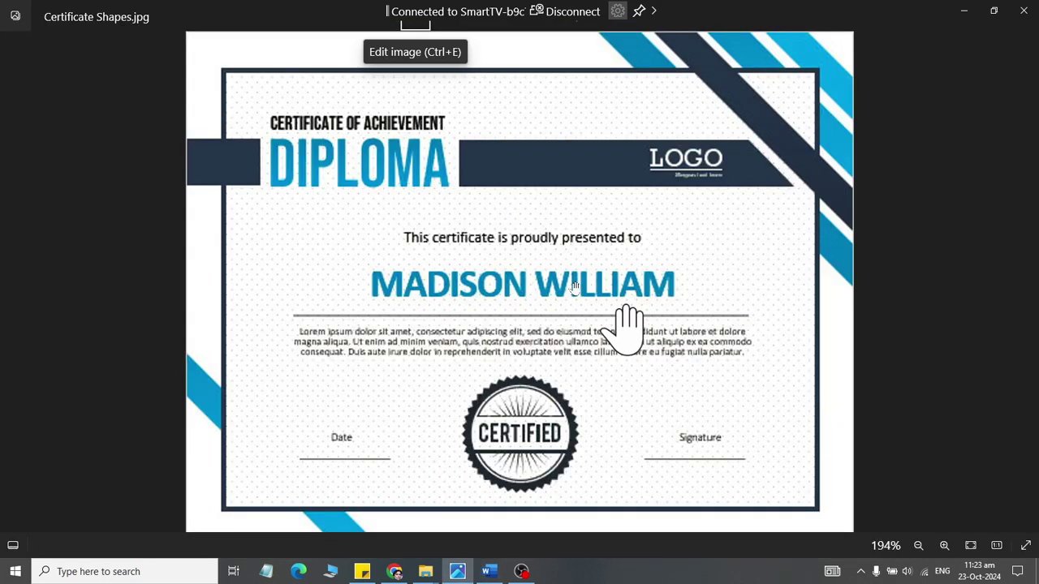